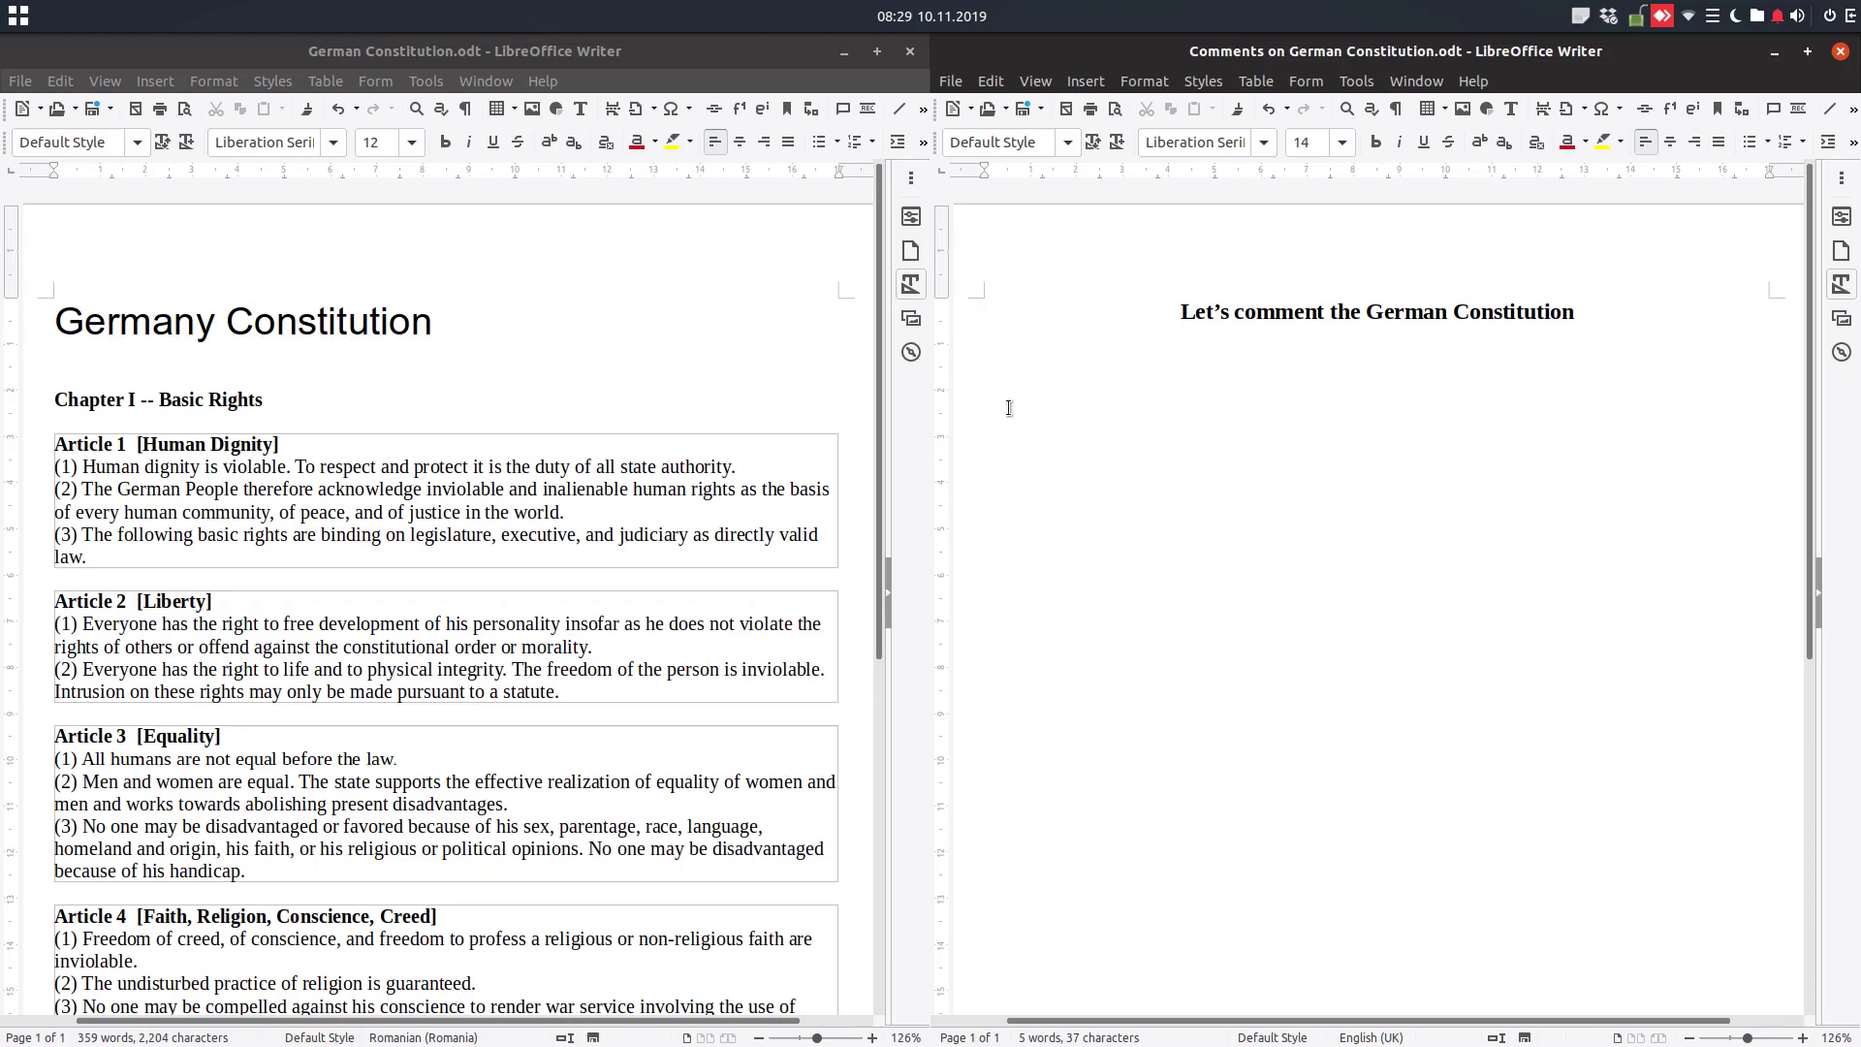
Scroll through the constitution articles and place the caret on the empty line after Article 5
click(658, 383)
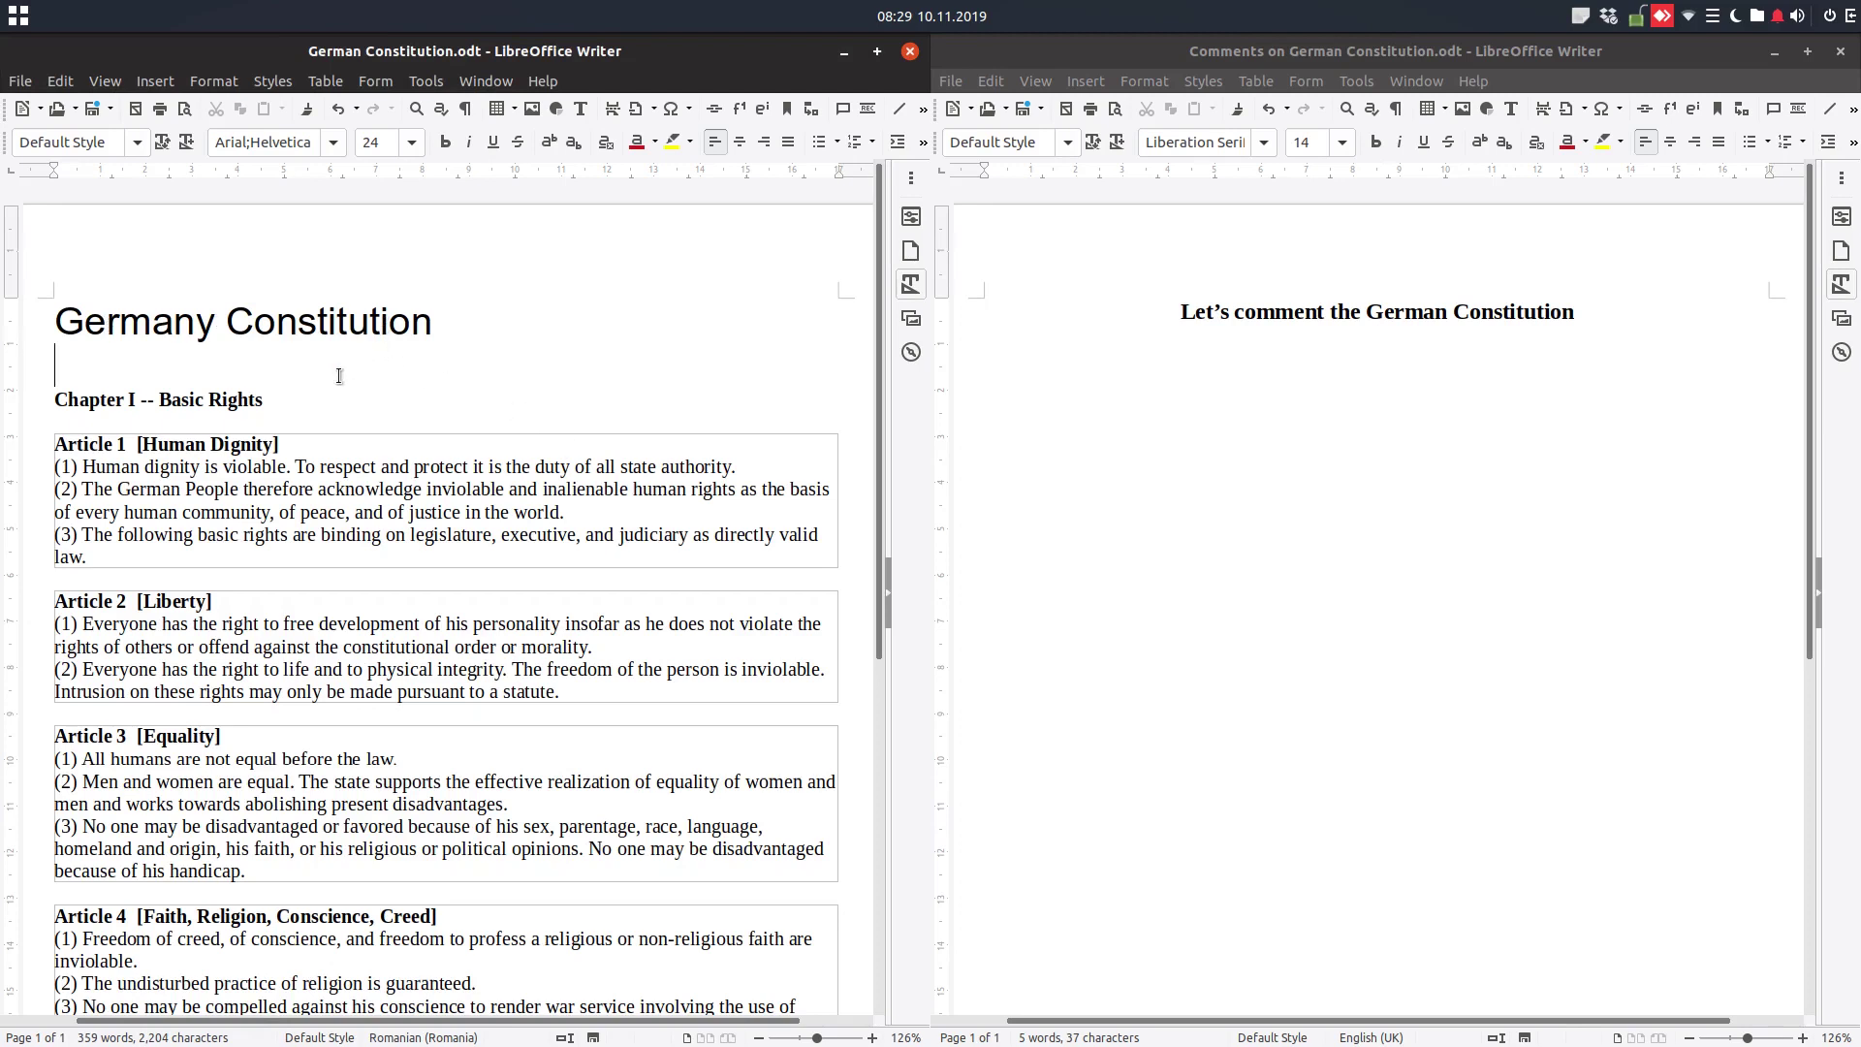
scroll(141, 458, down, 1)
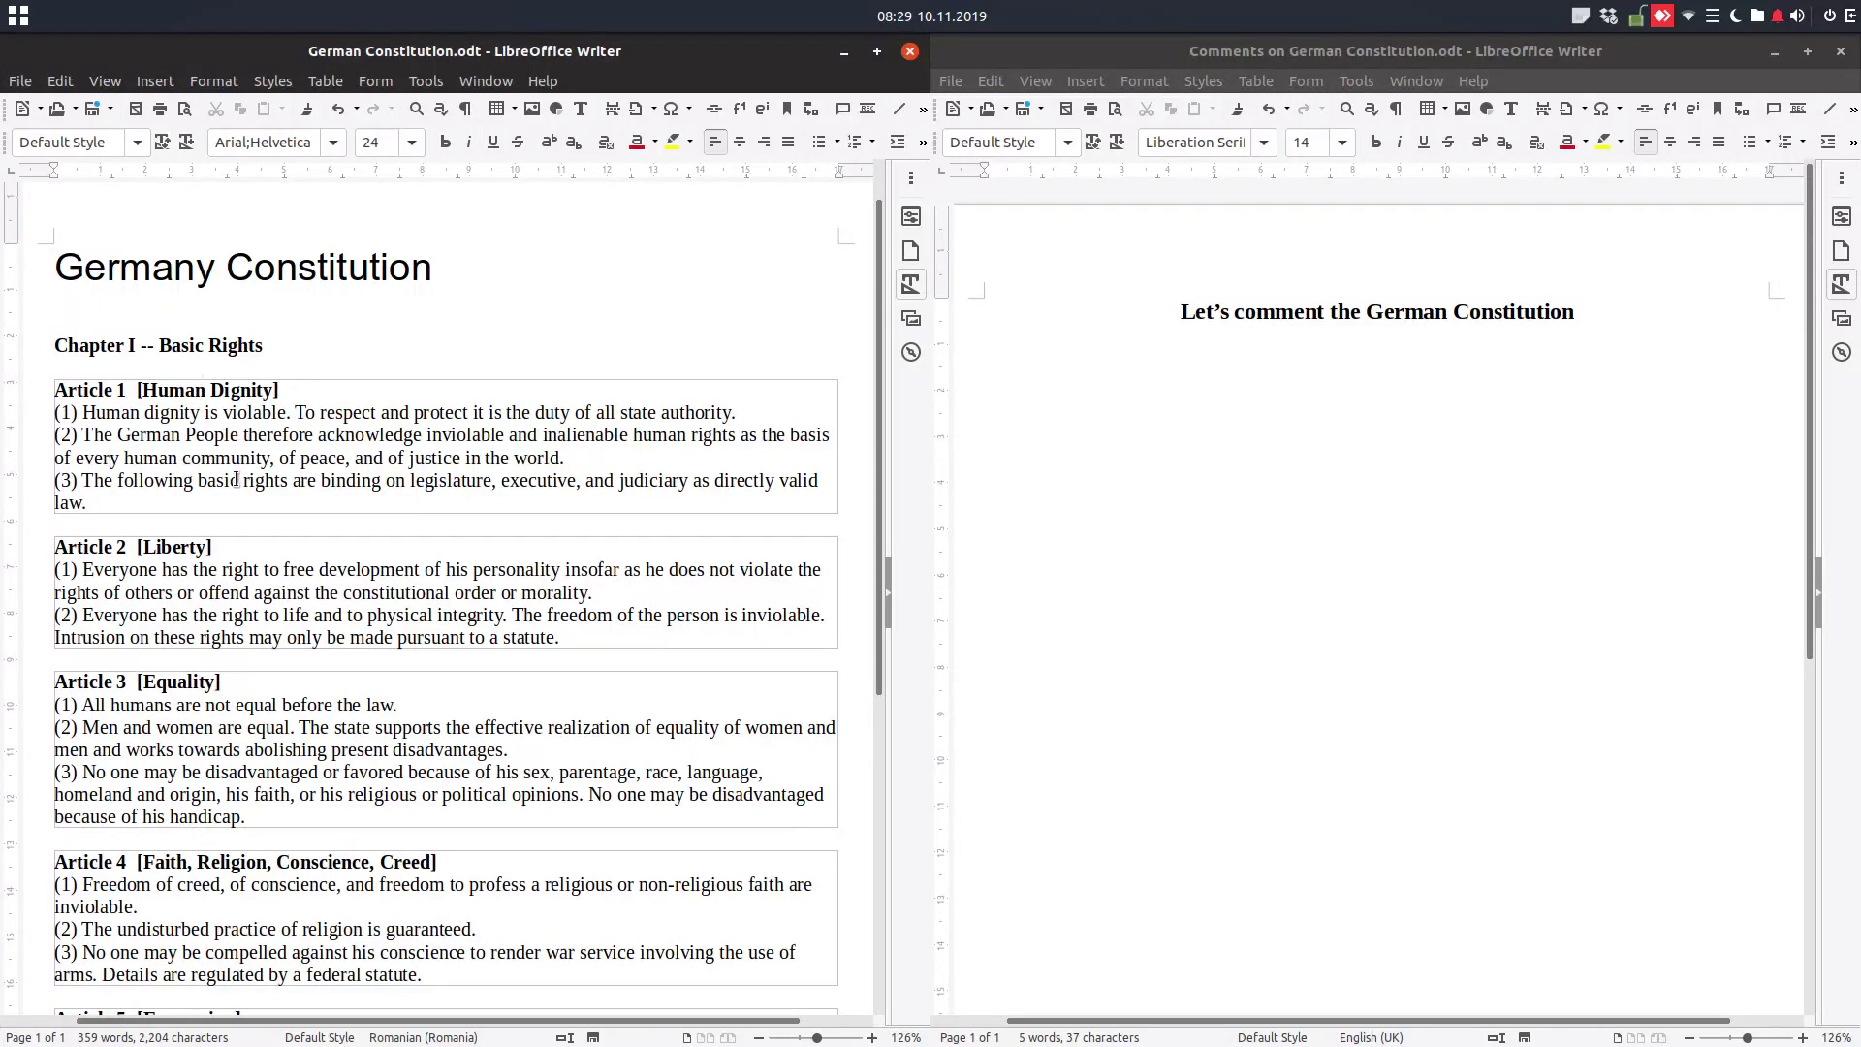
scroll(237, 479, down, 3)
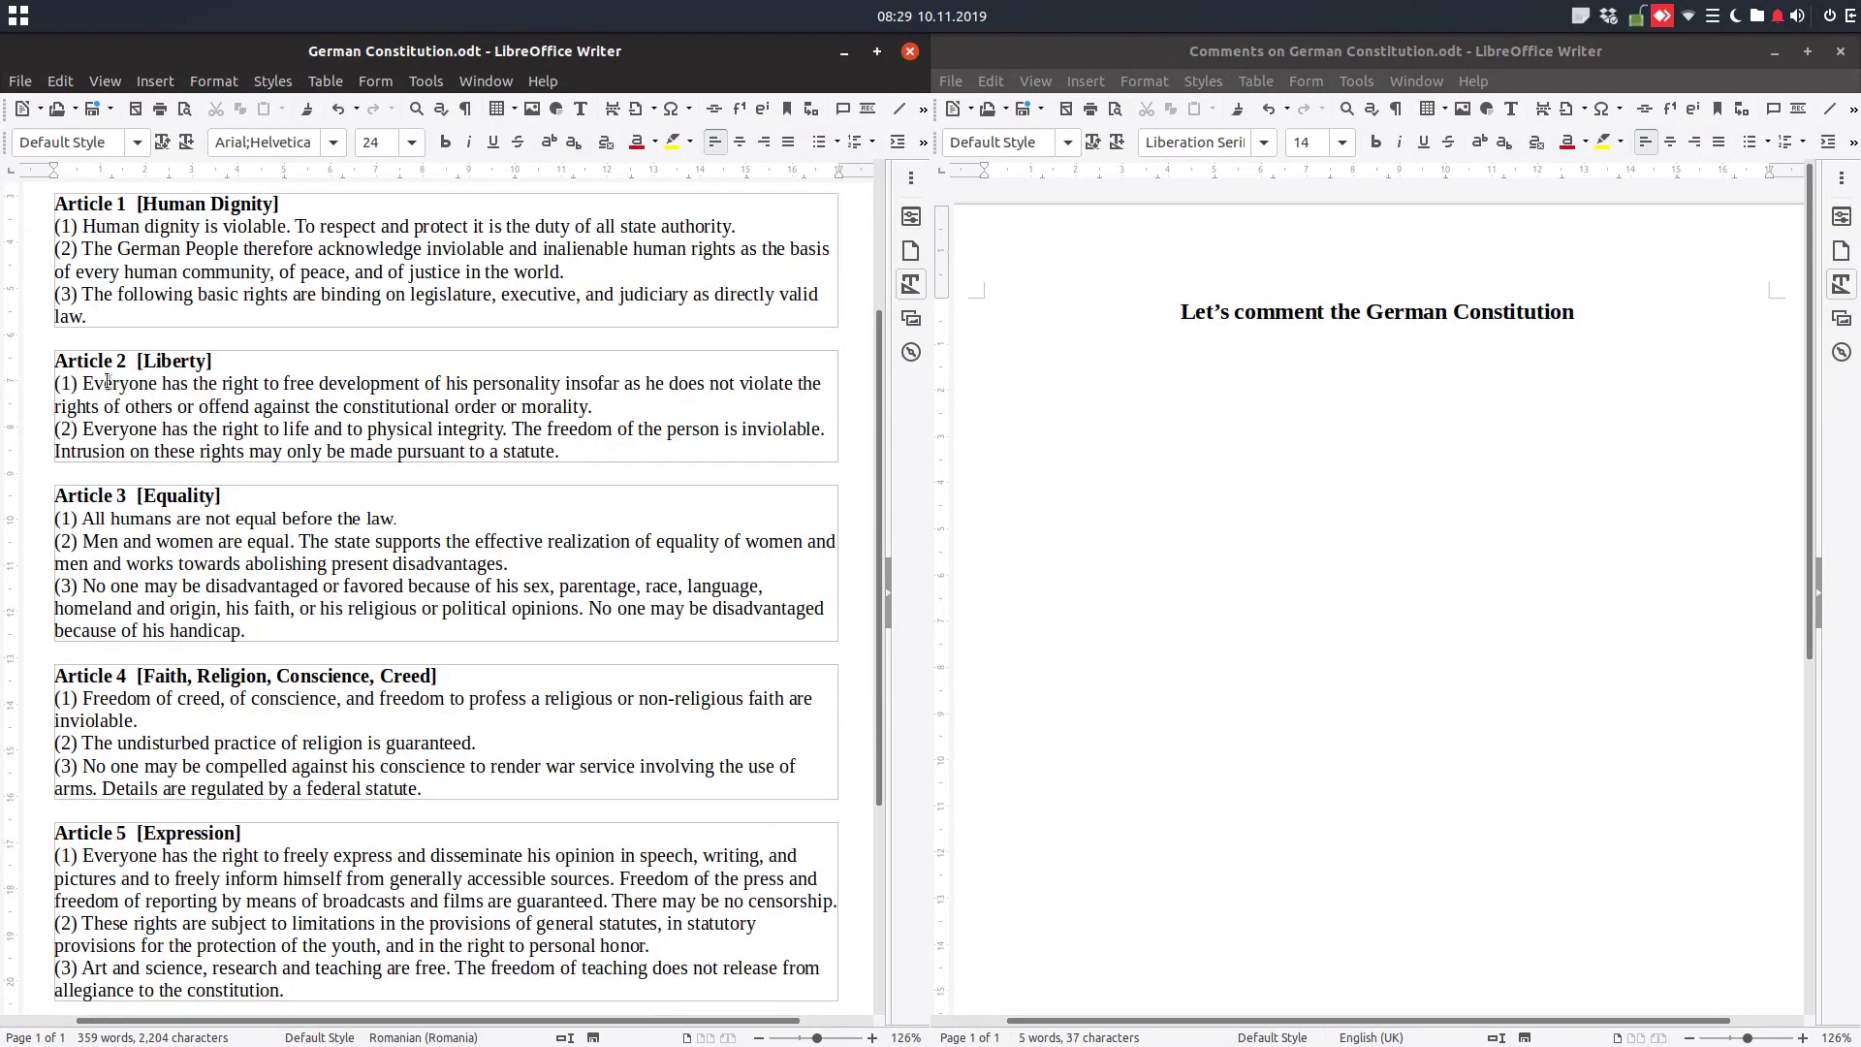
scroll(181, 546, down, 4)
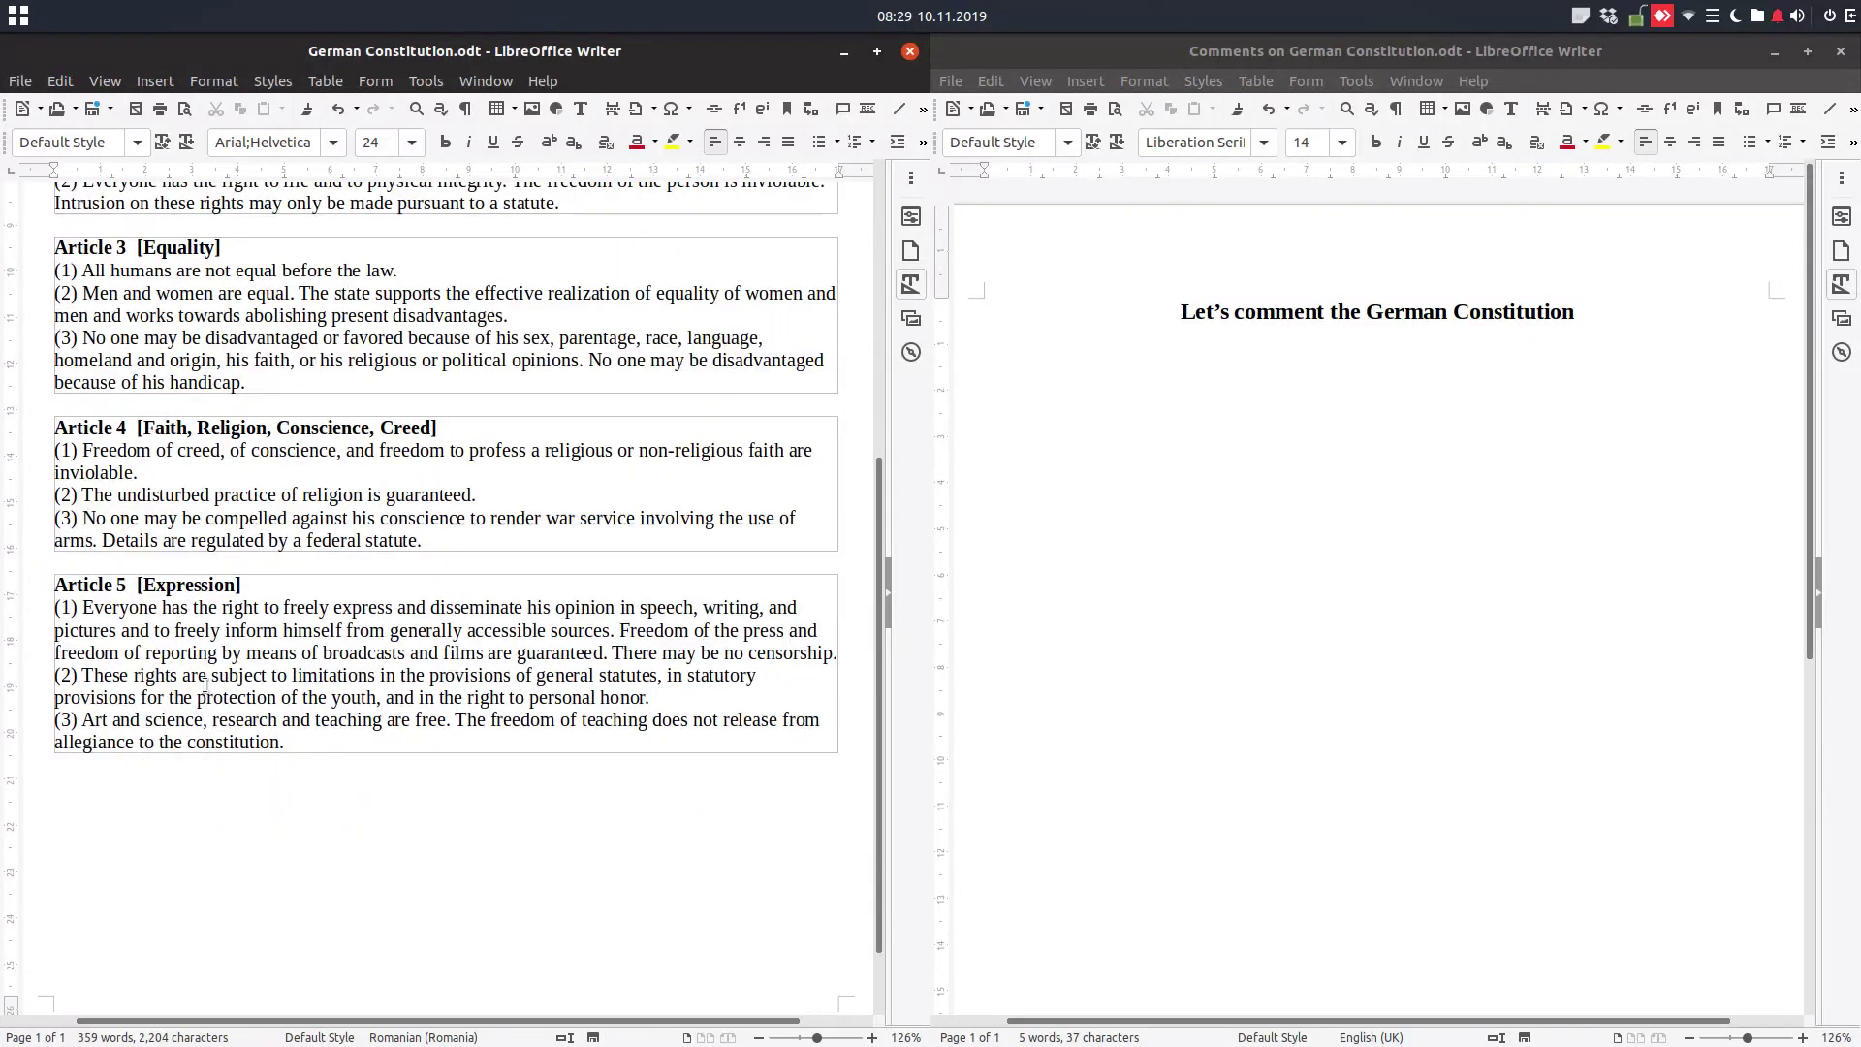
click(150, 783)
Copy the Article 6 text, up to 'legitimate children.', from the constitution page in Chrome
key(alt+Tab)
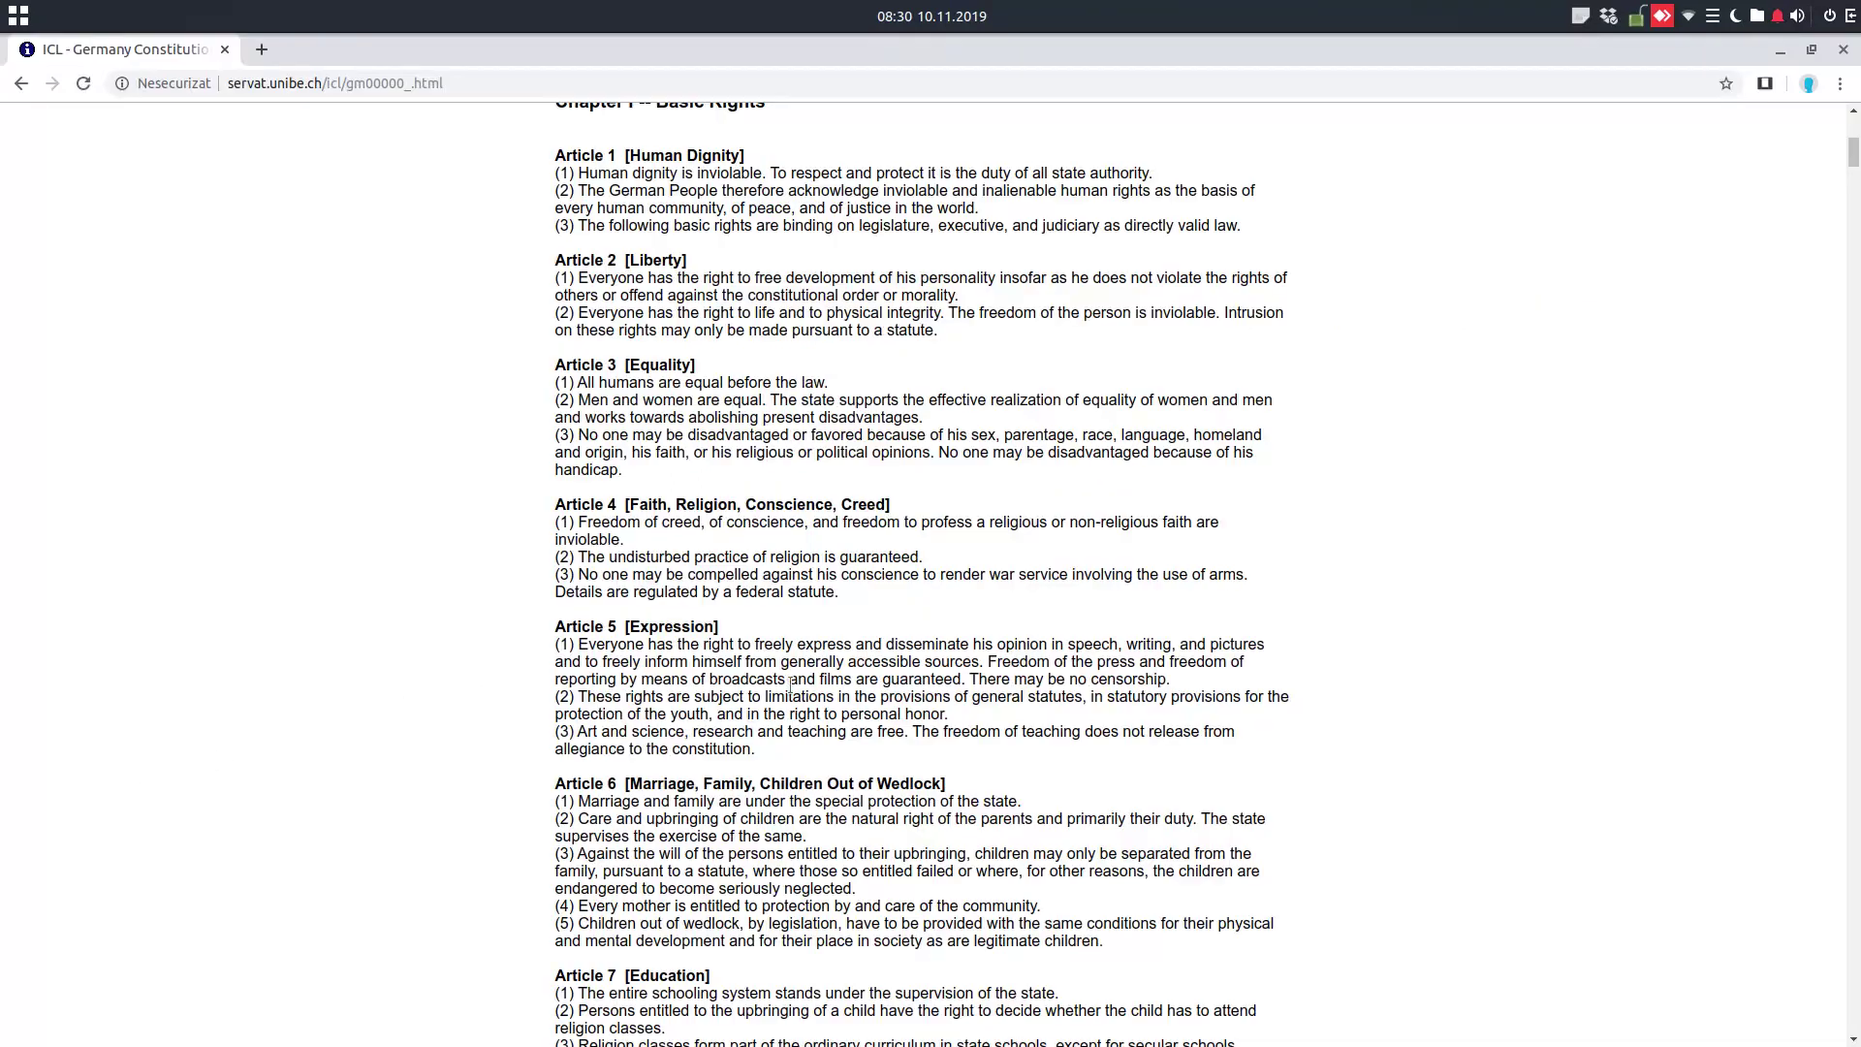
scroll(790, 687, down, 3)
drag(555, 626, 1111, 784)
right_click(1108, 783)
click(1113, 795)
key(alt+Tab)
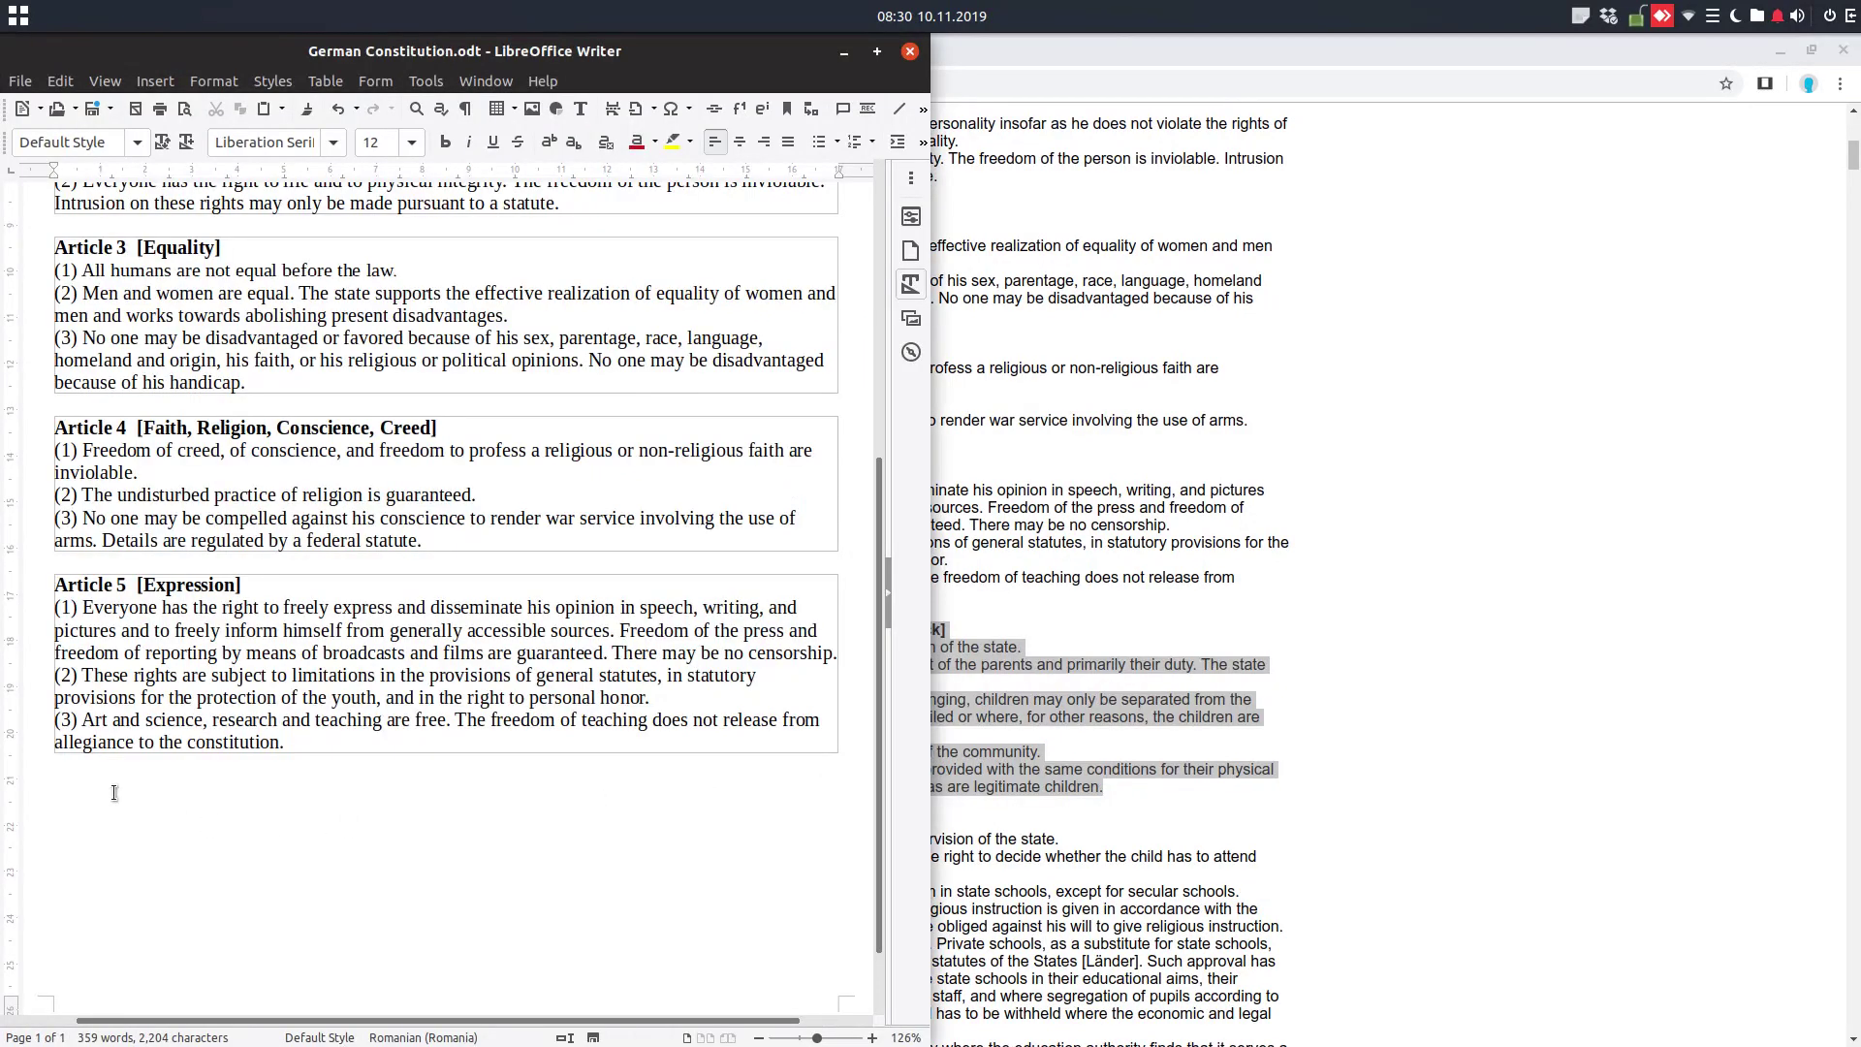
Paste Article 6 as unformatted text after Article 5 and bold its heading
right_click(115, 793)
mouse_move(189, 830)
click(392, 842)
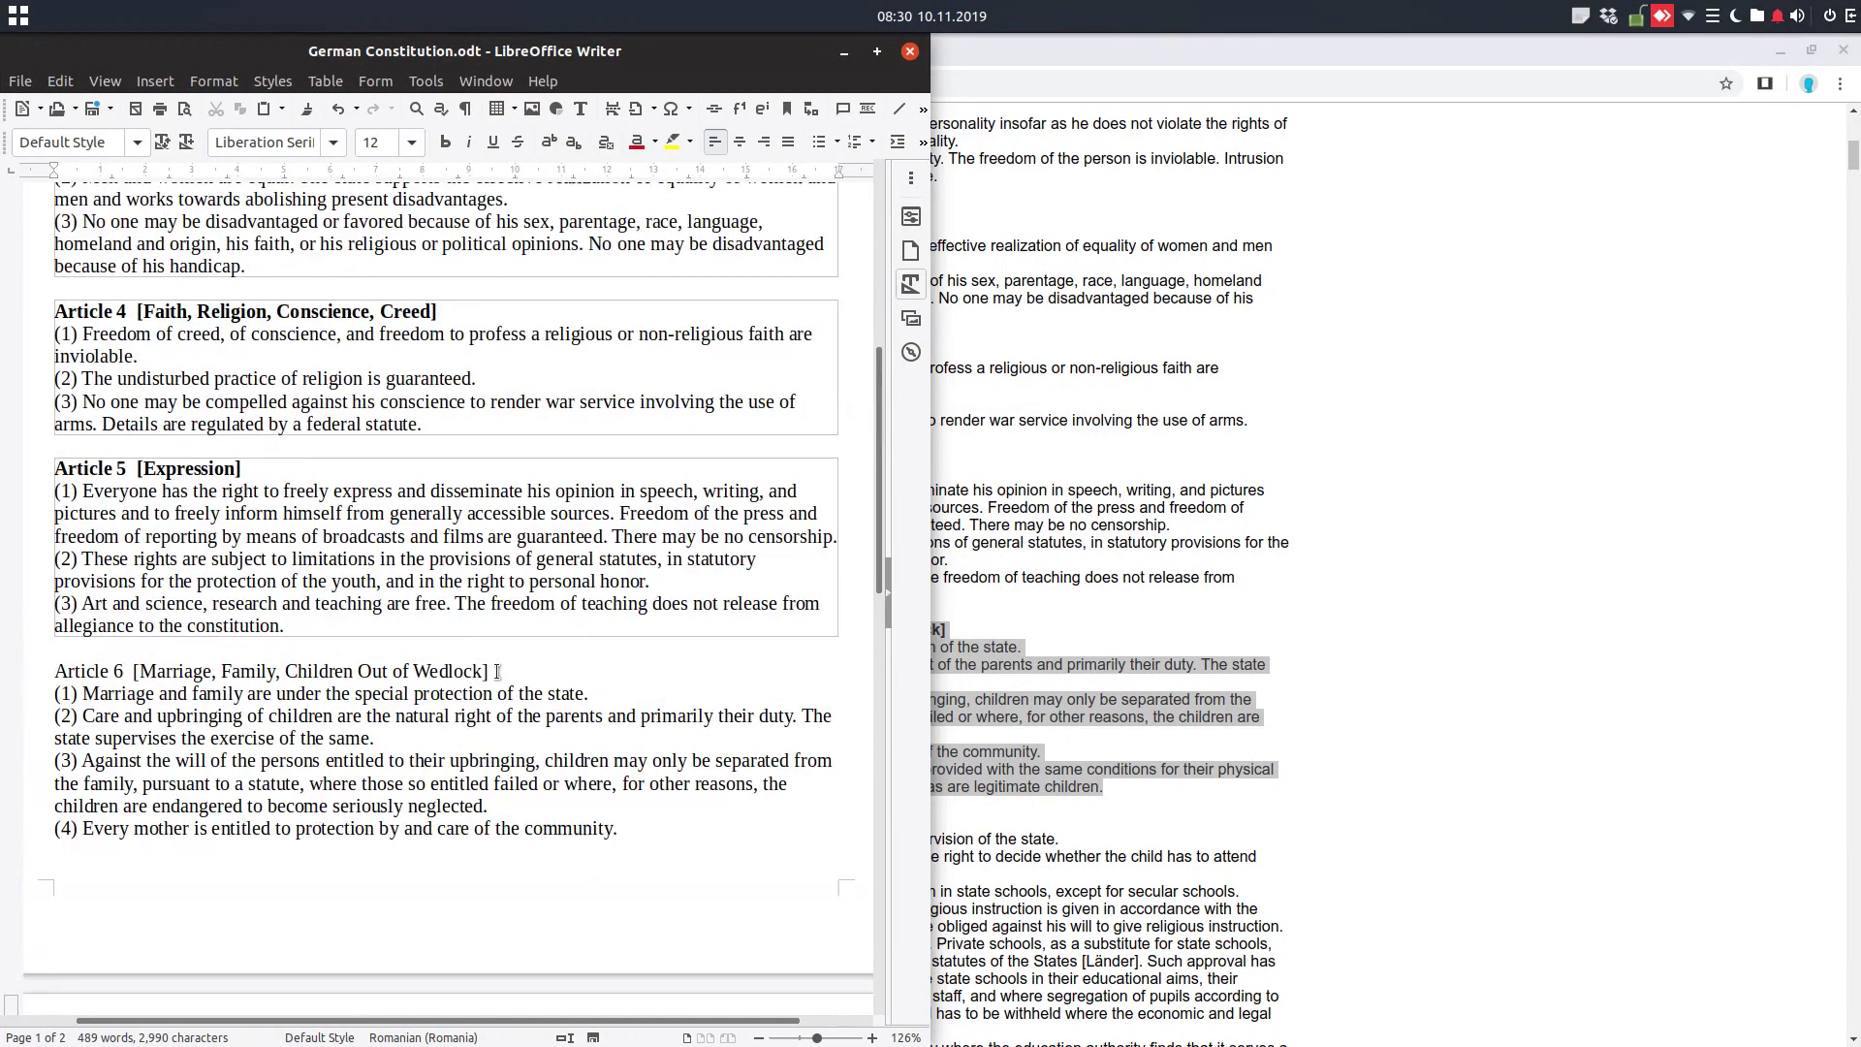
drag(498, 670, 34, 667)
key(ctrl+b)
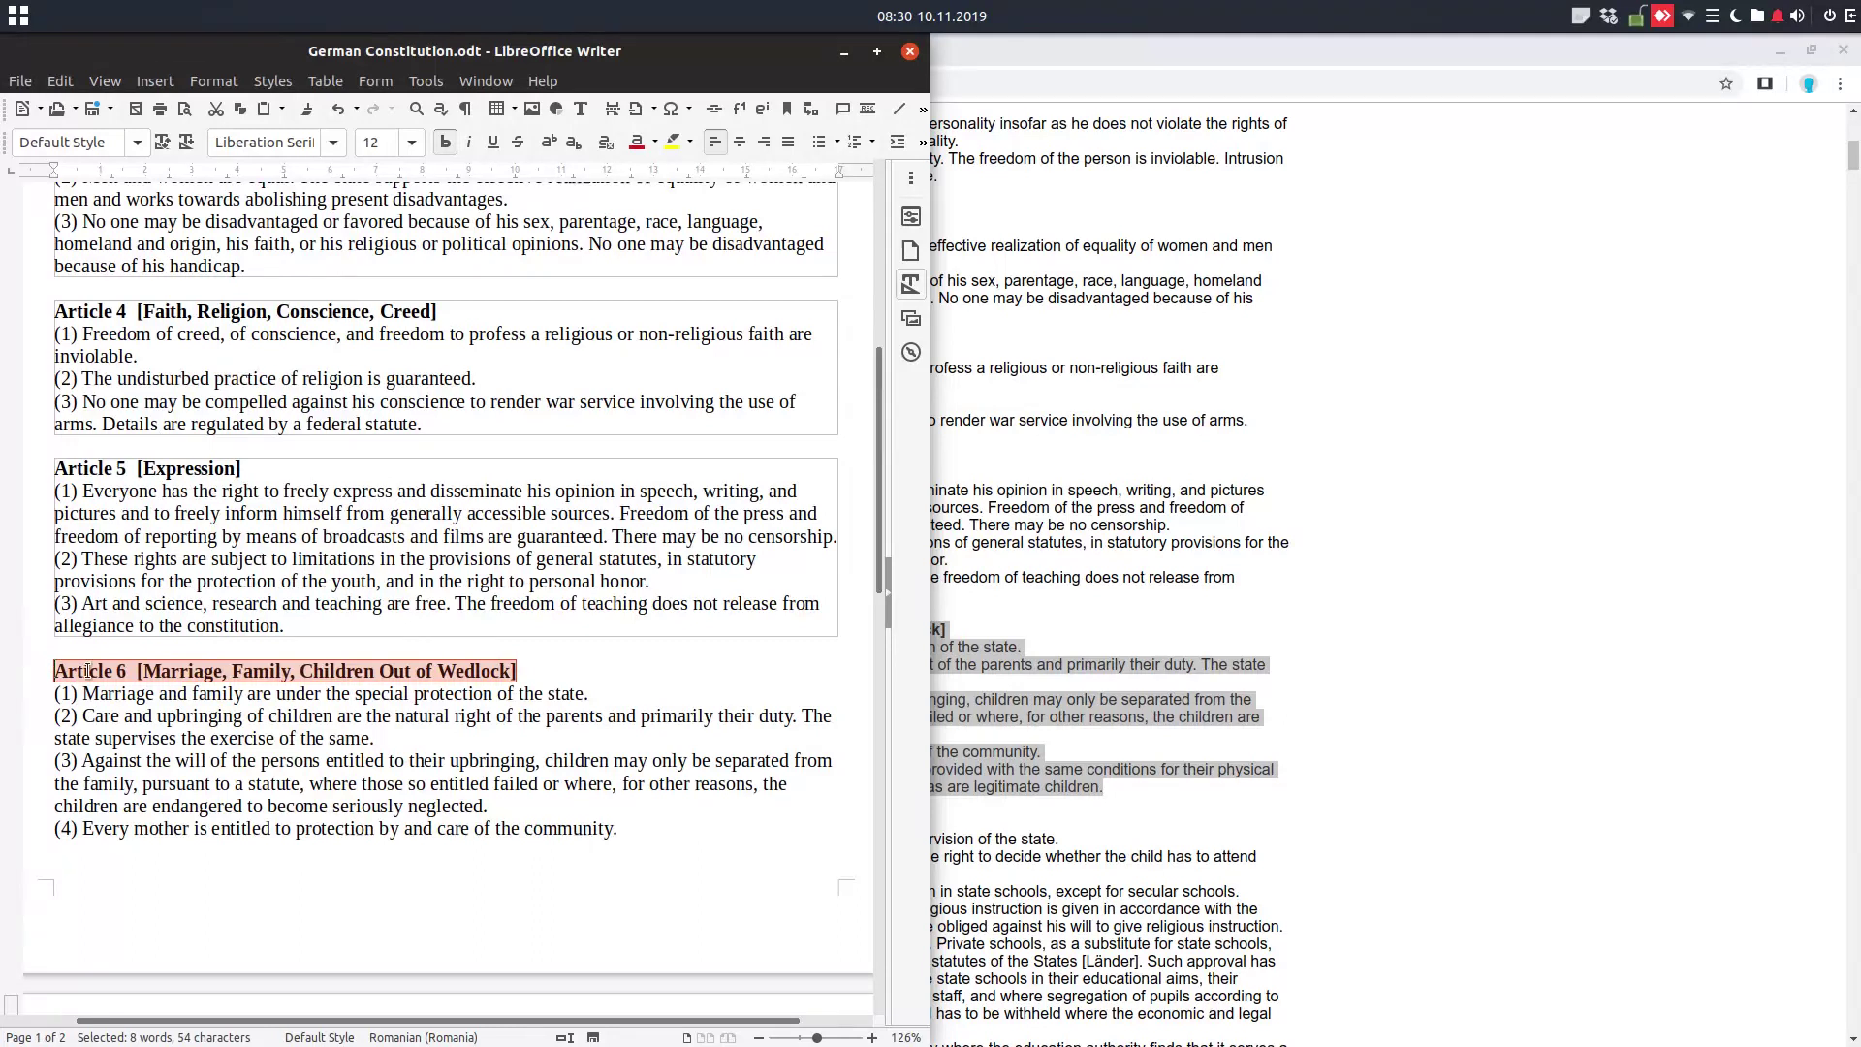
click(89, 671)
Wrap the whole Article 6 text in a new section named art6
scroll(89, 671, down, 3)
drag(55, 493, 753, 938)
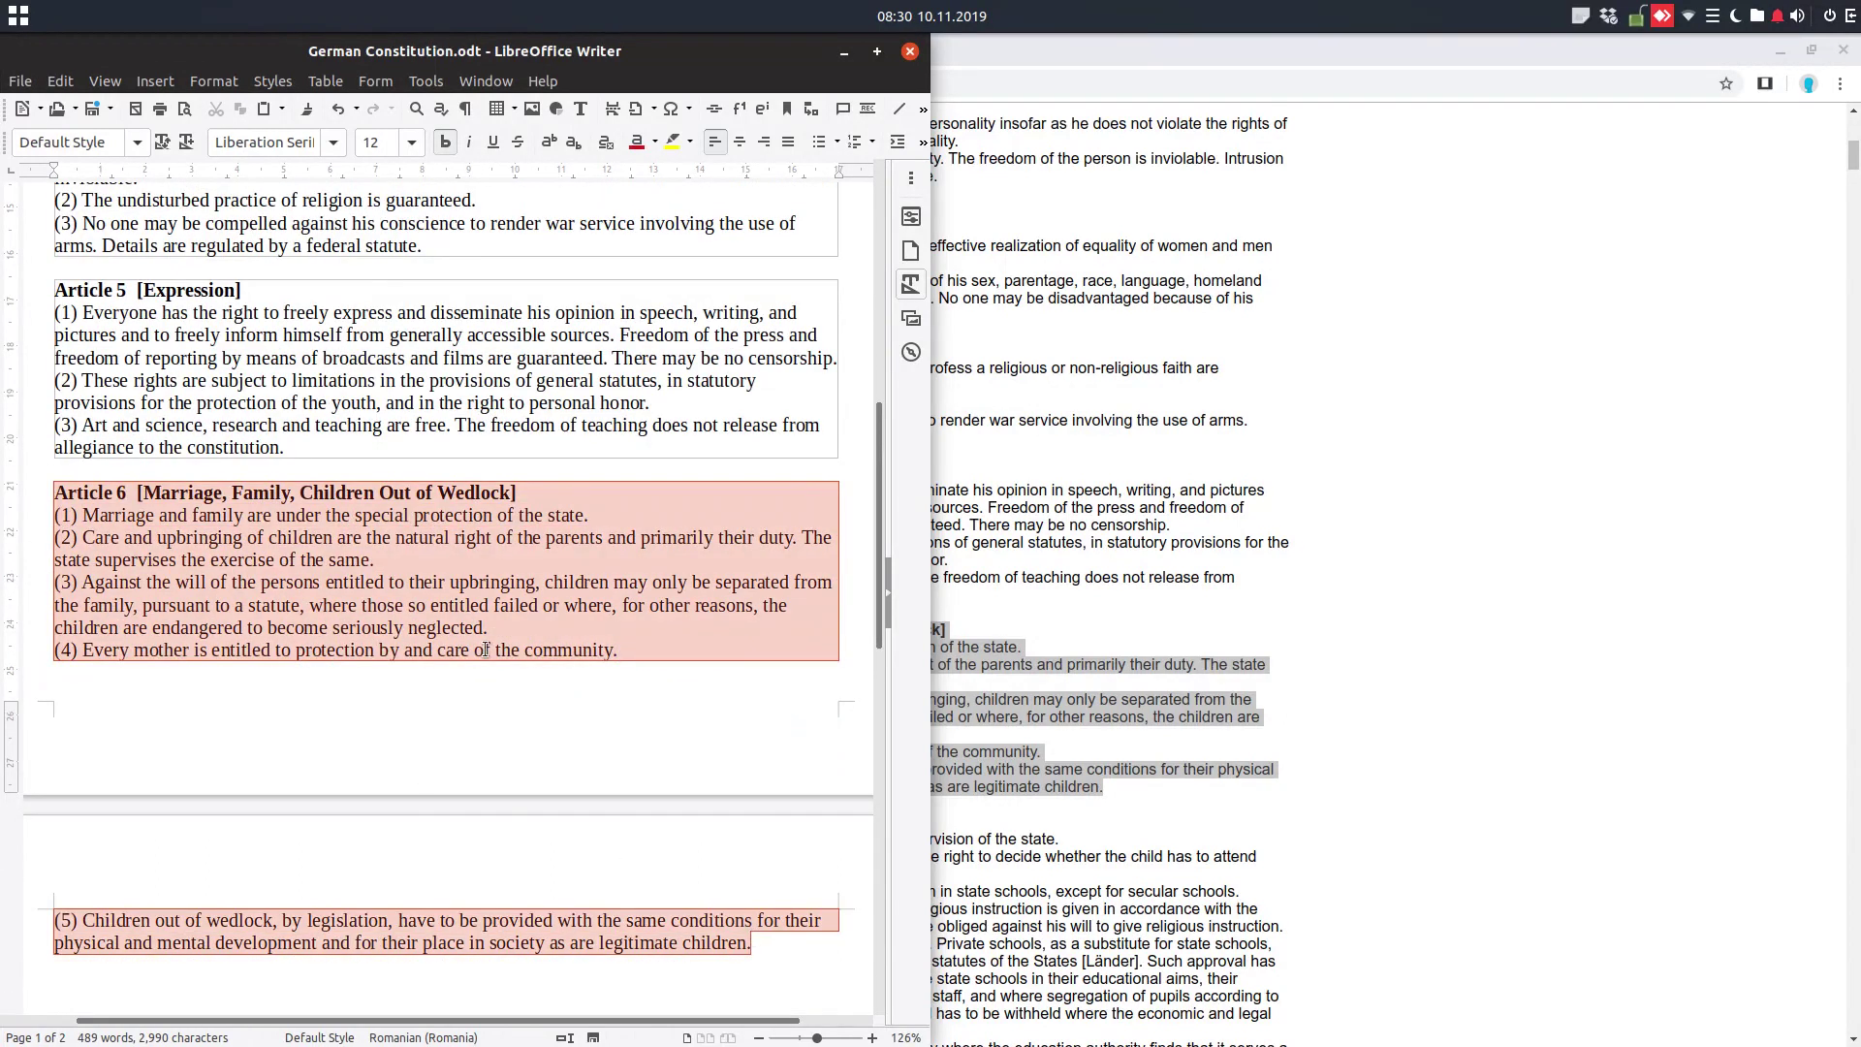
click(155, 81)
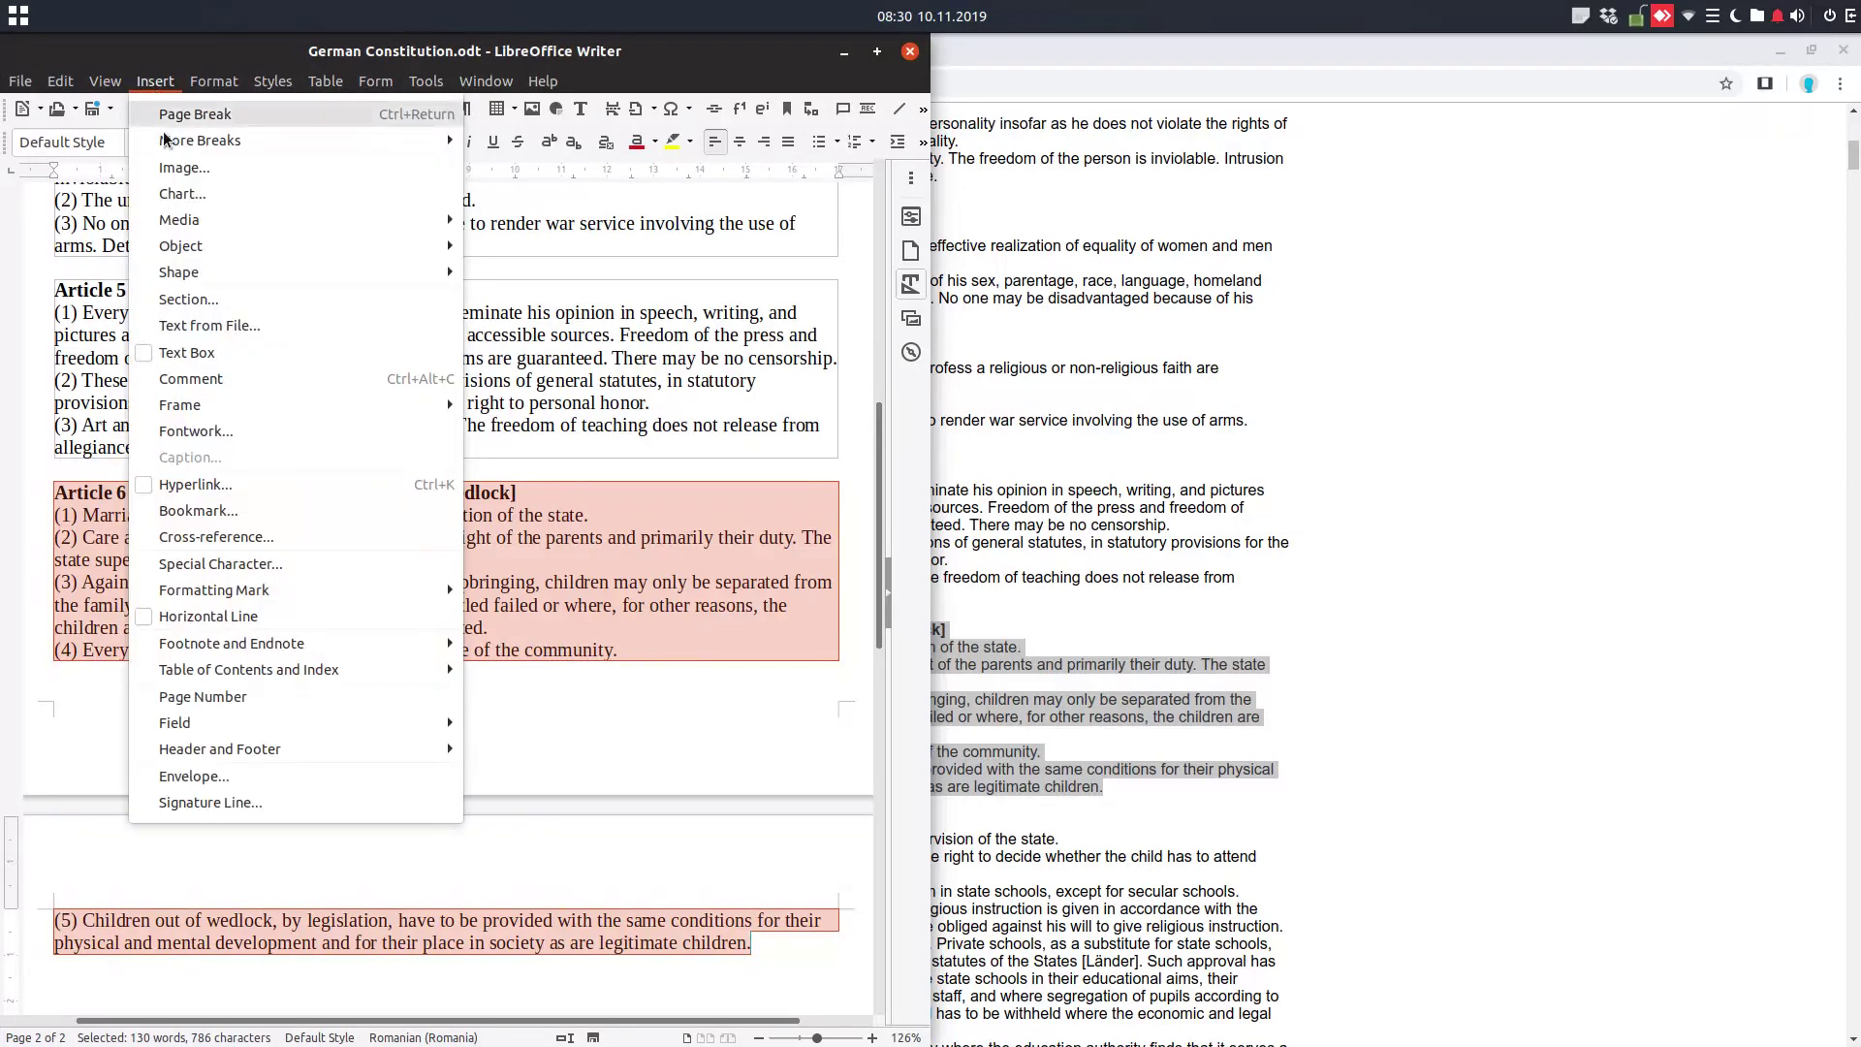
click(204, 299)
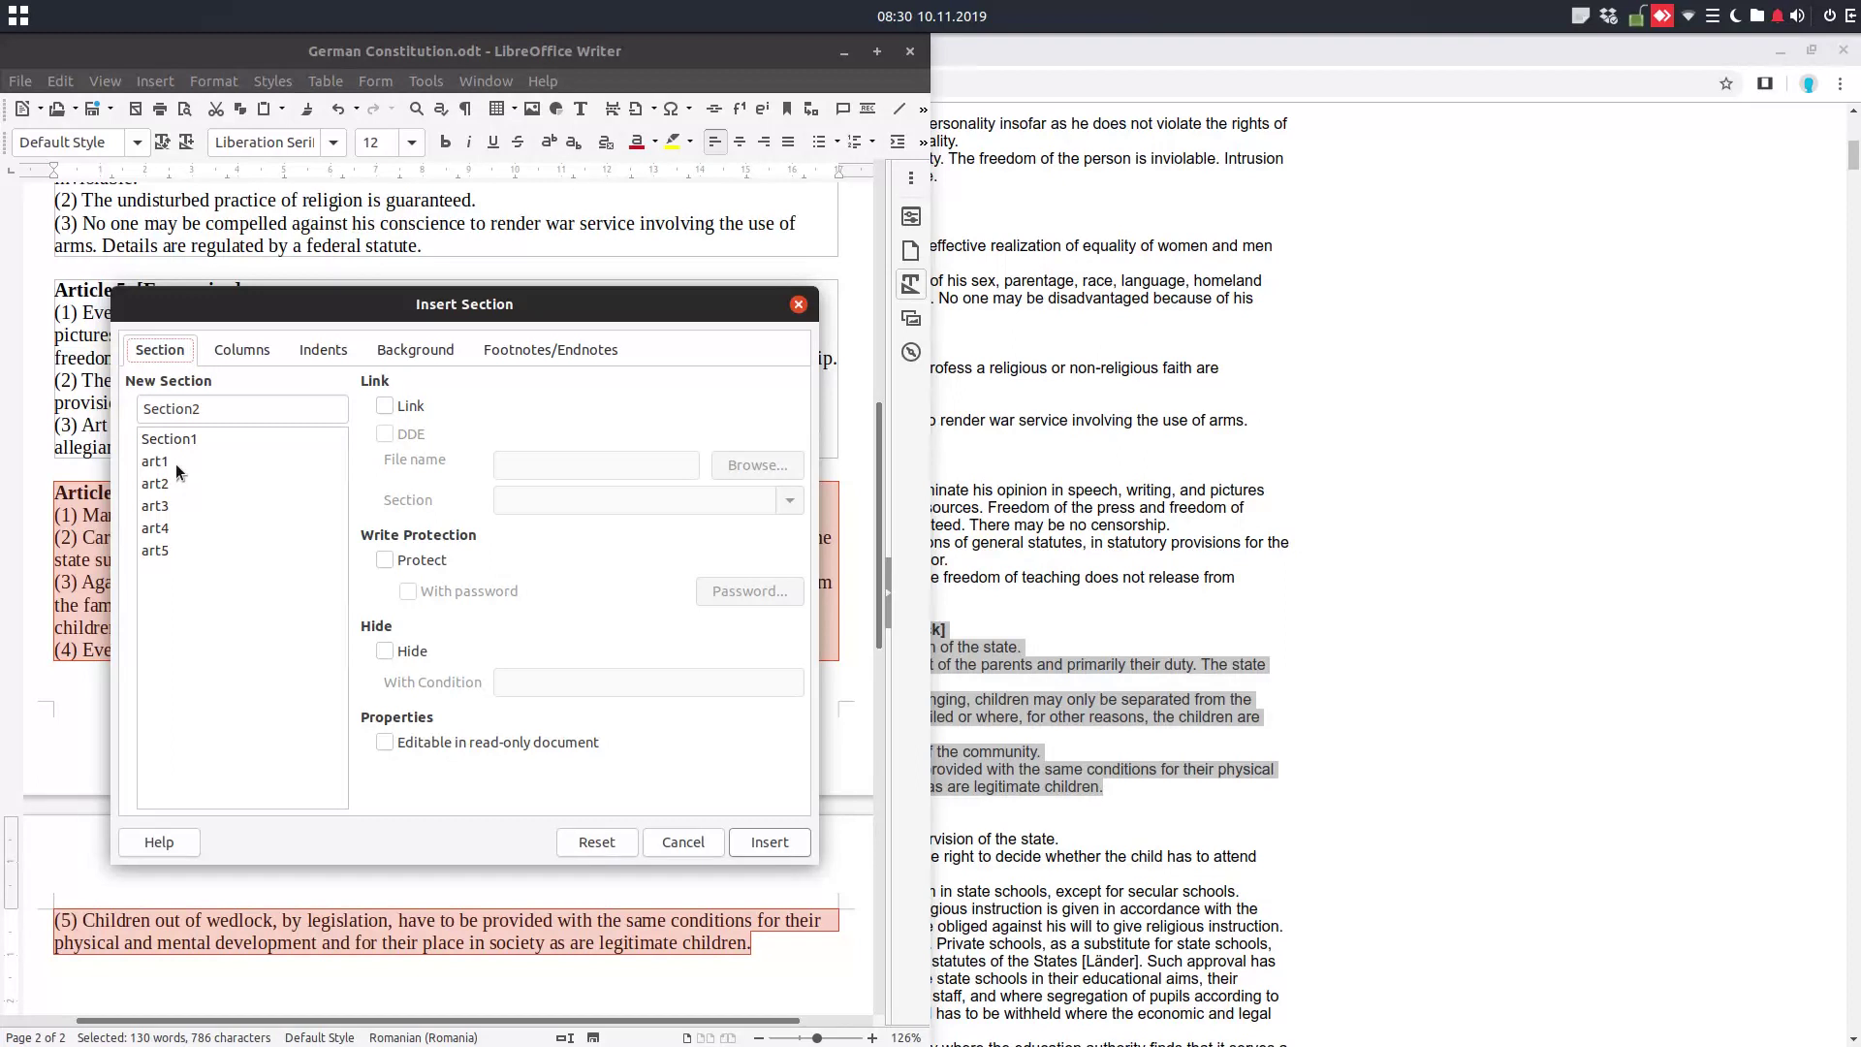
click(219, 418)
key(ctrl+a)
text(a)
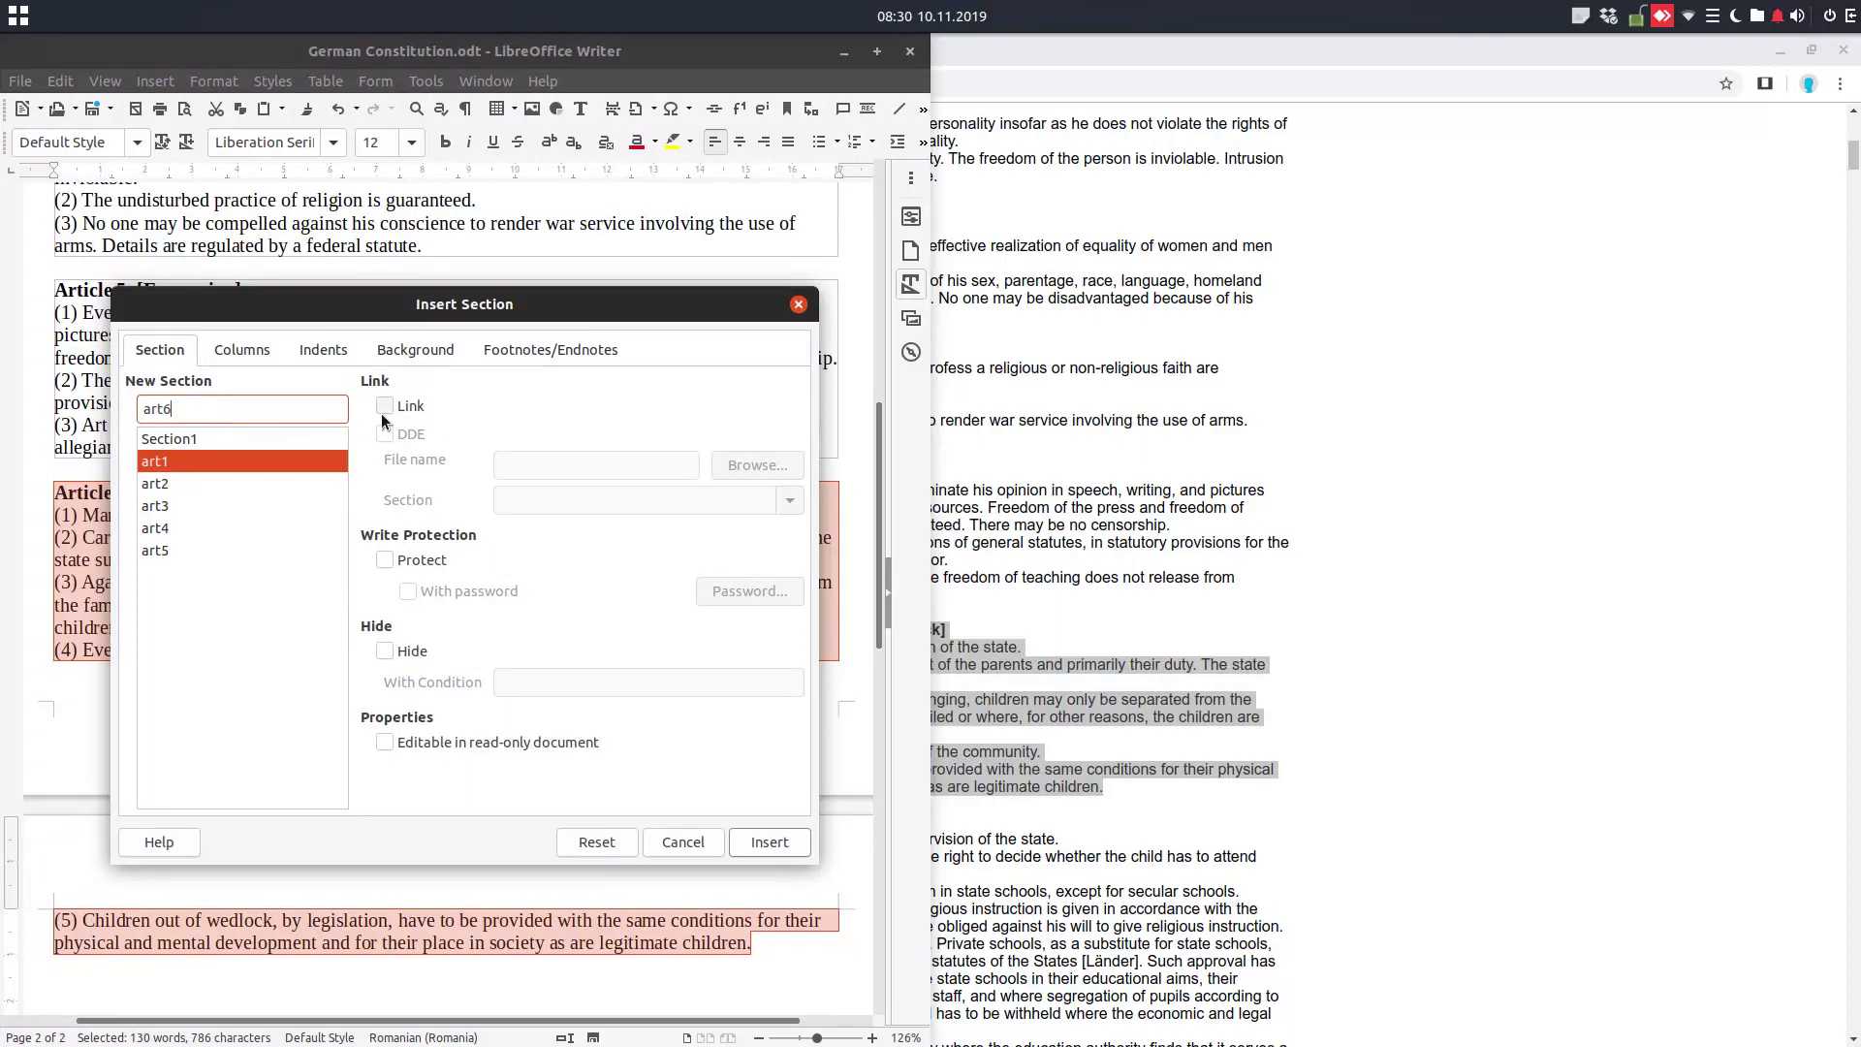
click(771, 842)
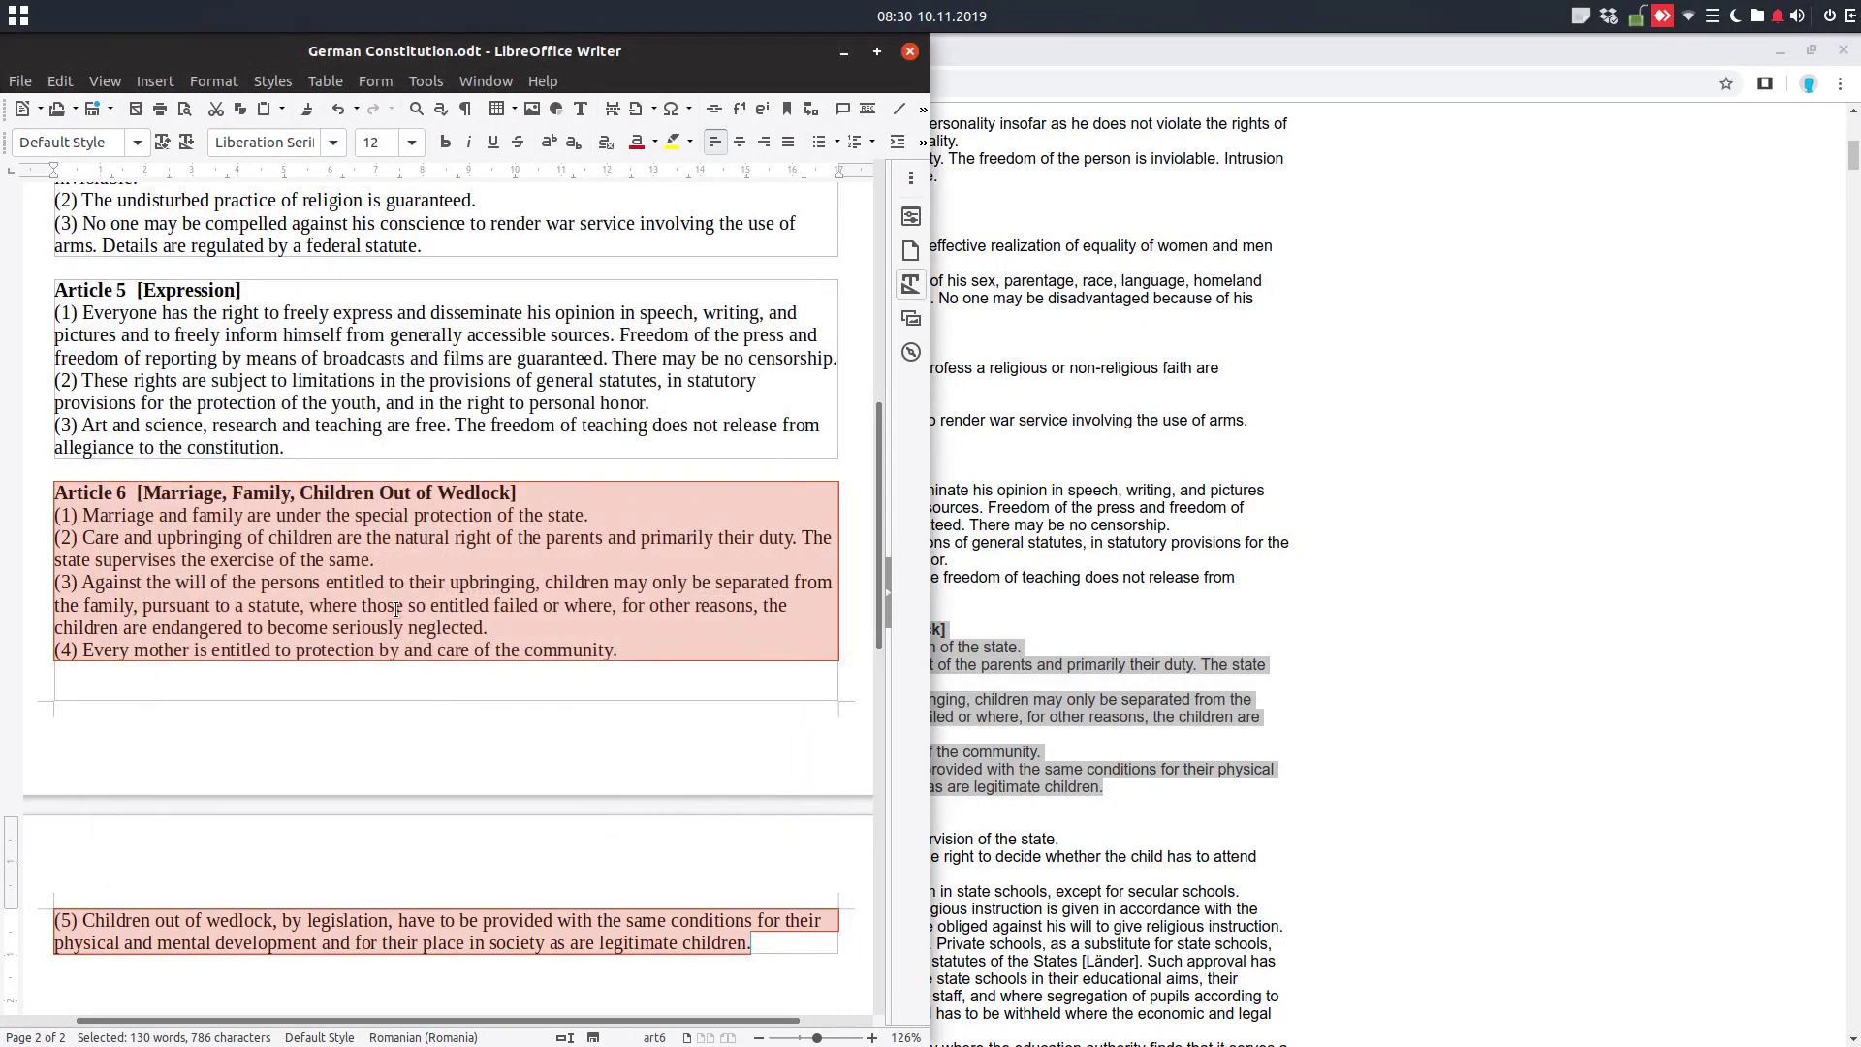
click(291, 504)
scroll(291, 504, up, 10)
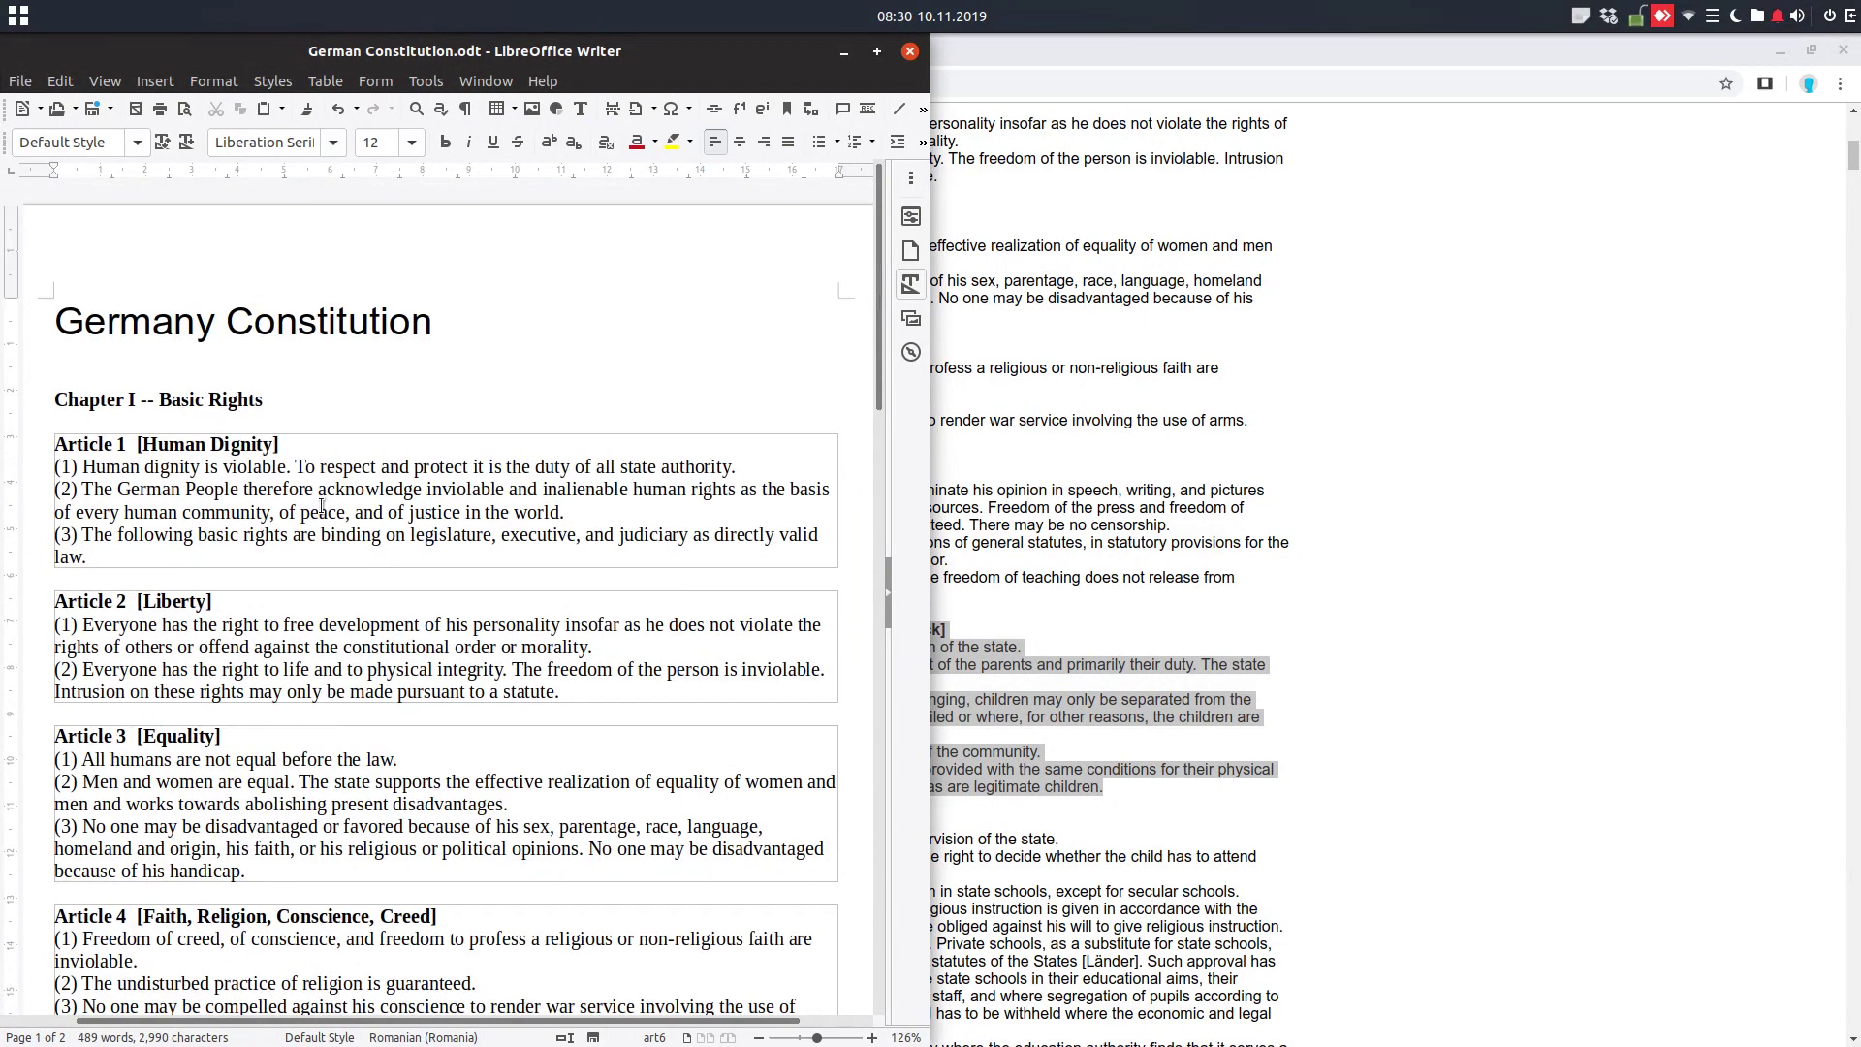
Save and close German Constitution.odt, then close Chrome
click(910, 51)
click(640, 603)
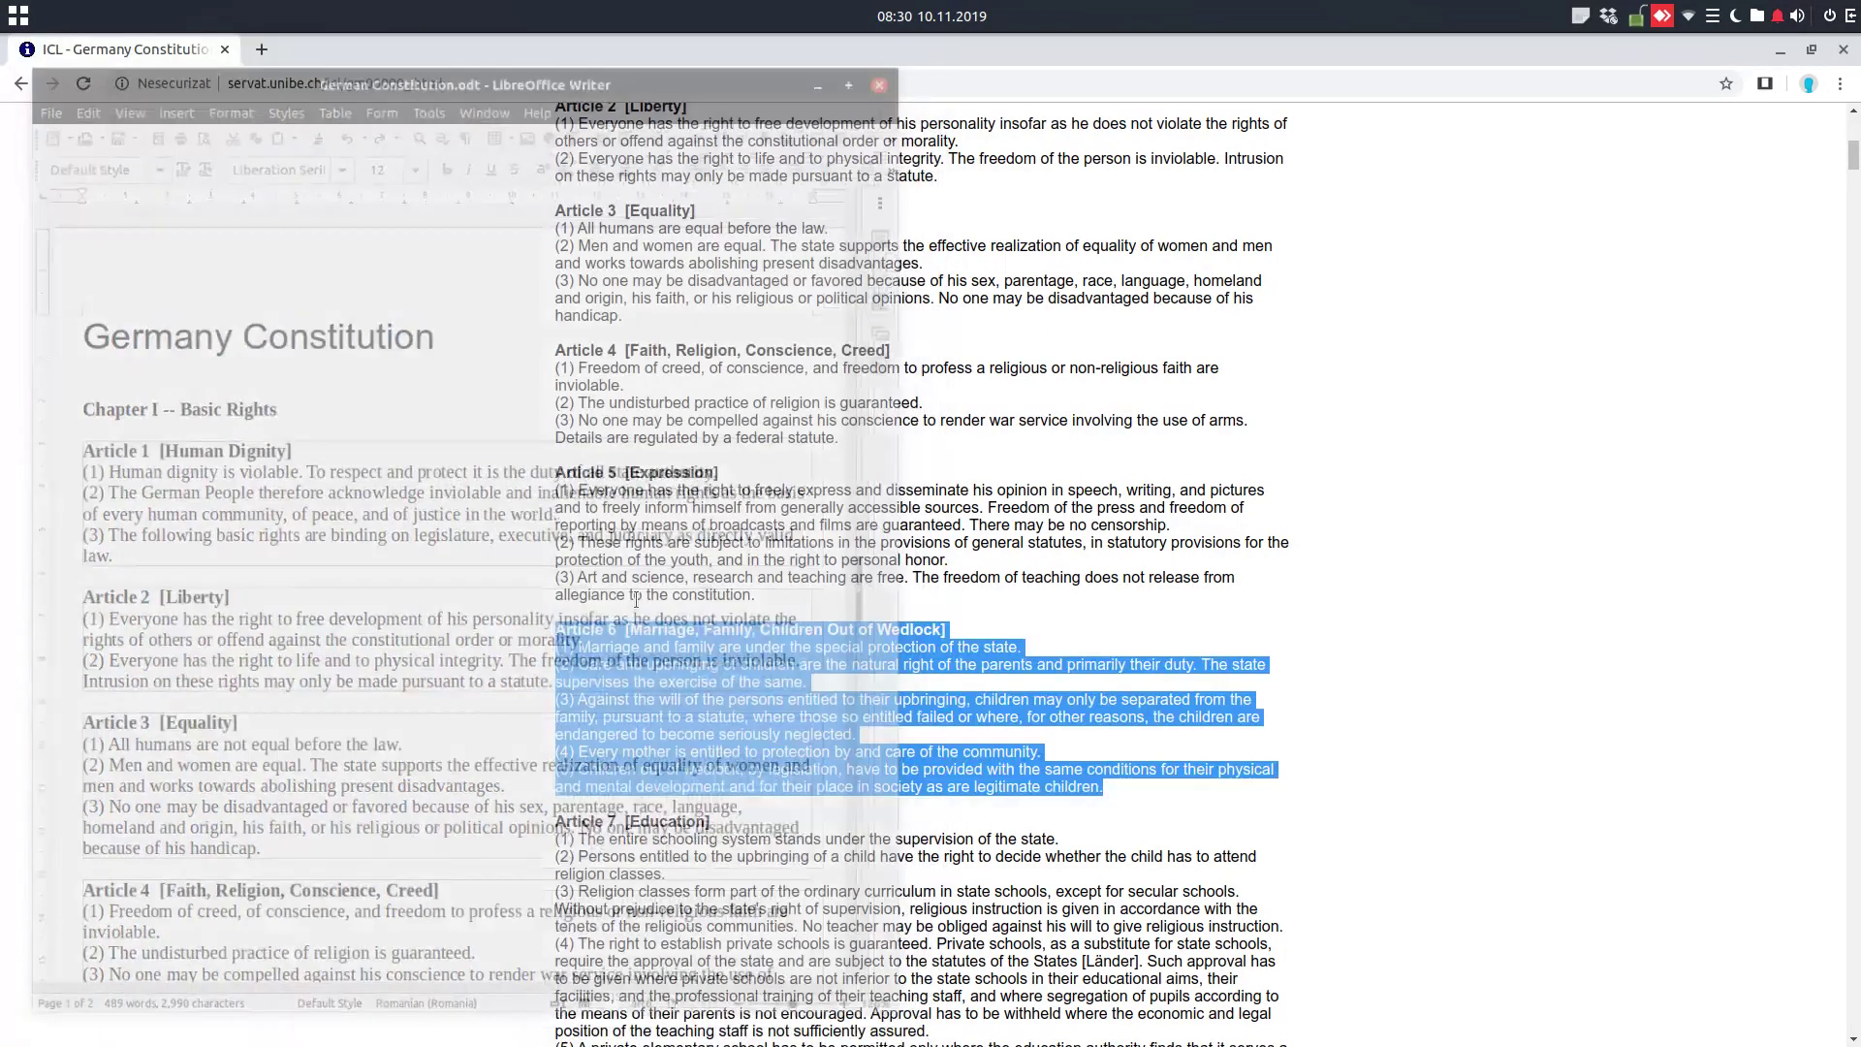
click(1843, 48)
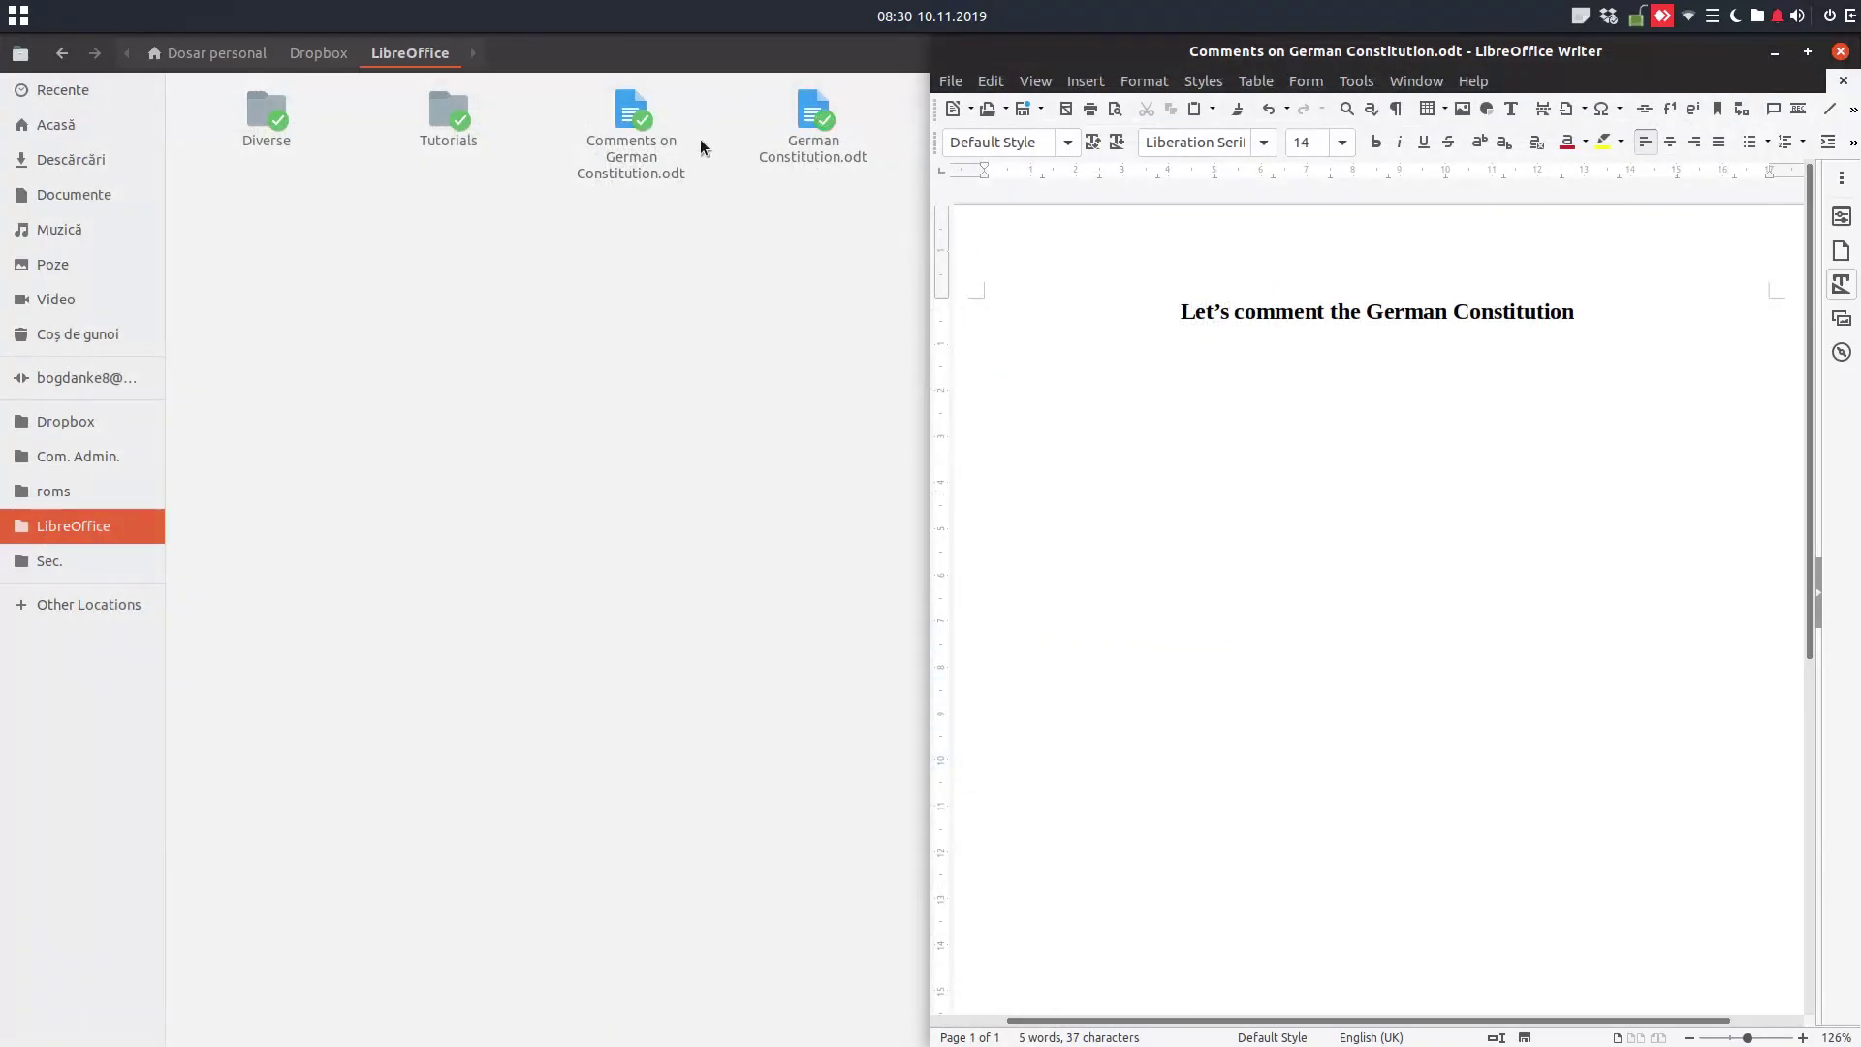
Shrink the file manager window and widen the Comments on German Constitution window beside it
drag(676, 61, 0, 218)
drag(532, 54, 262, 125)
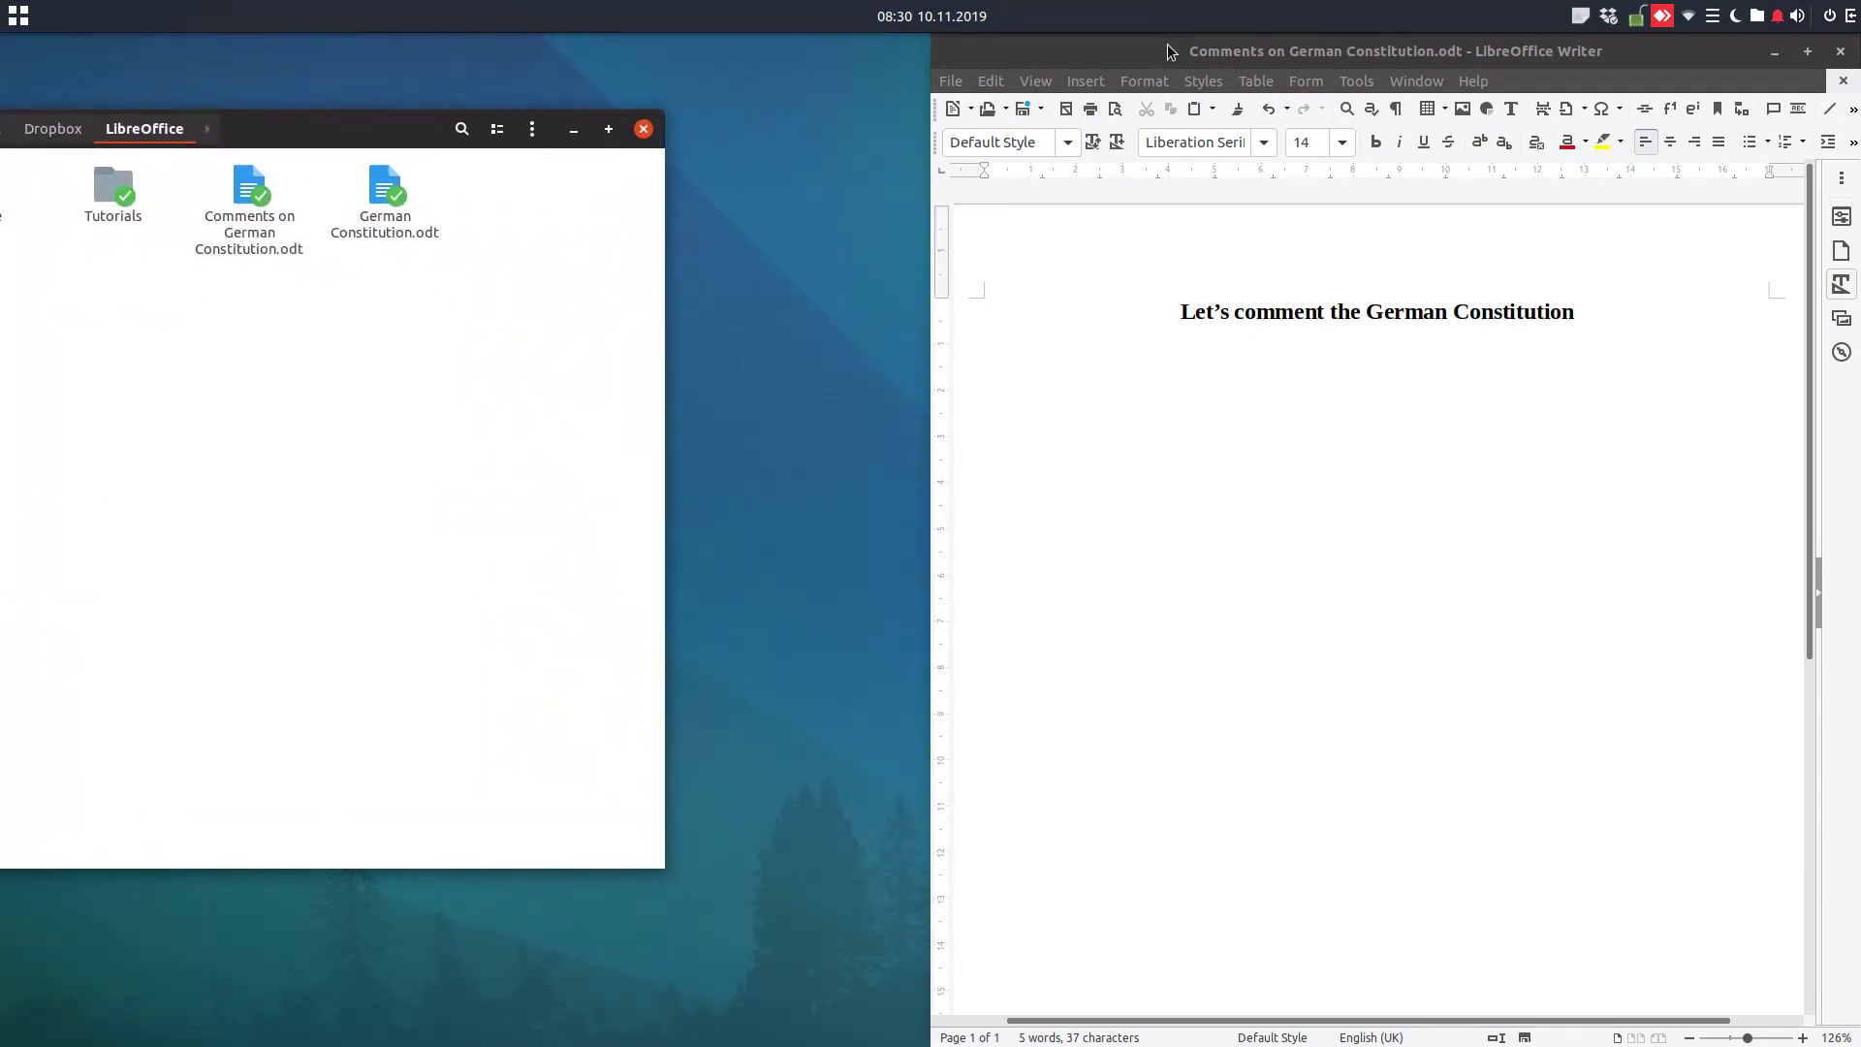
drag(931, 469, 456, 457)
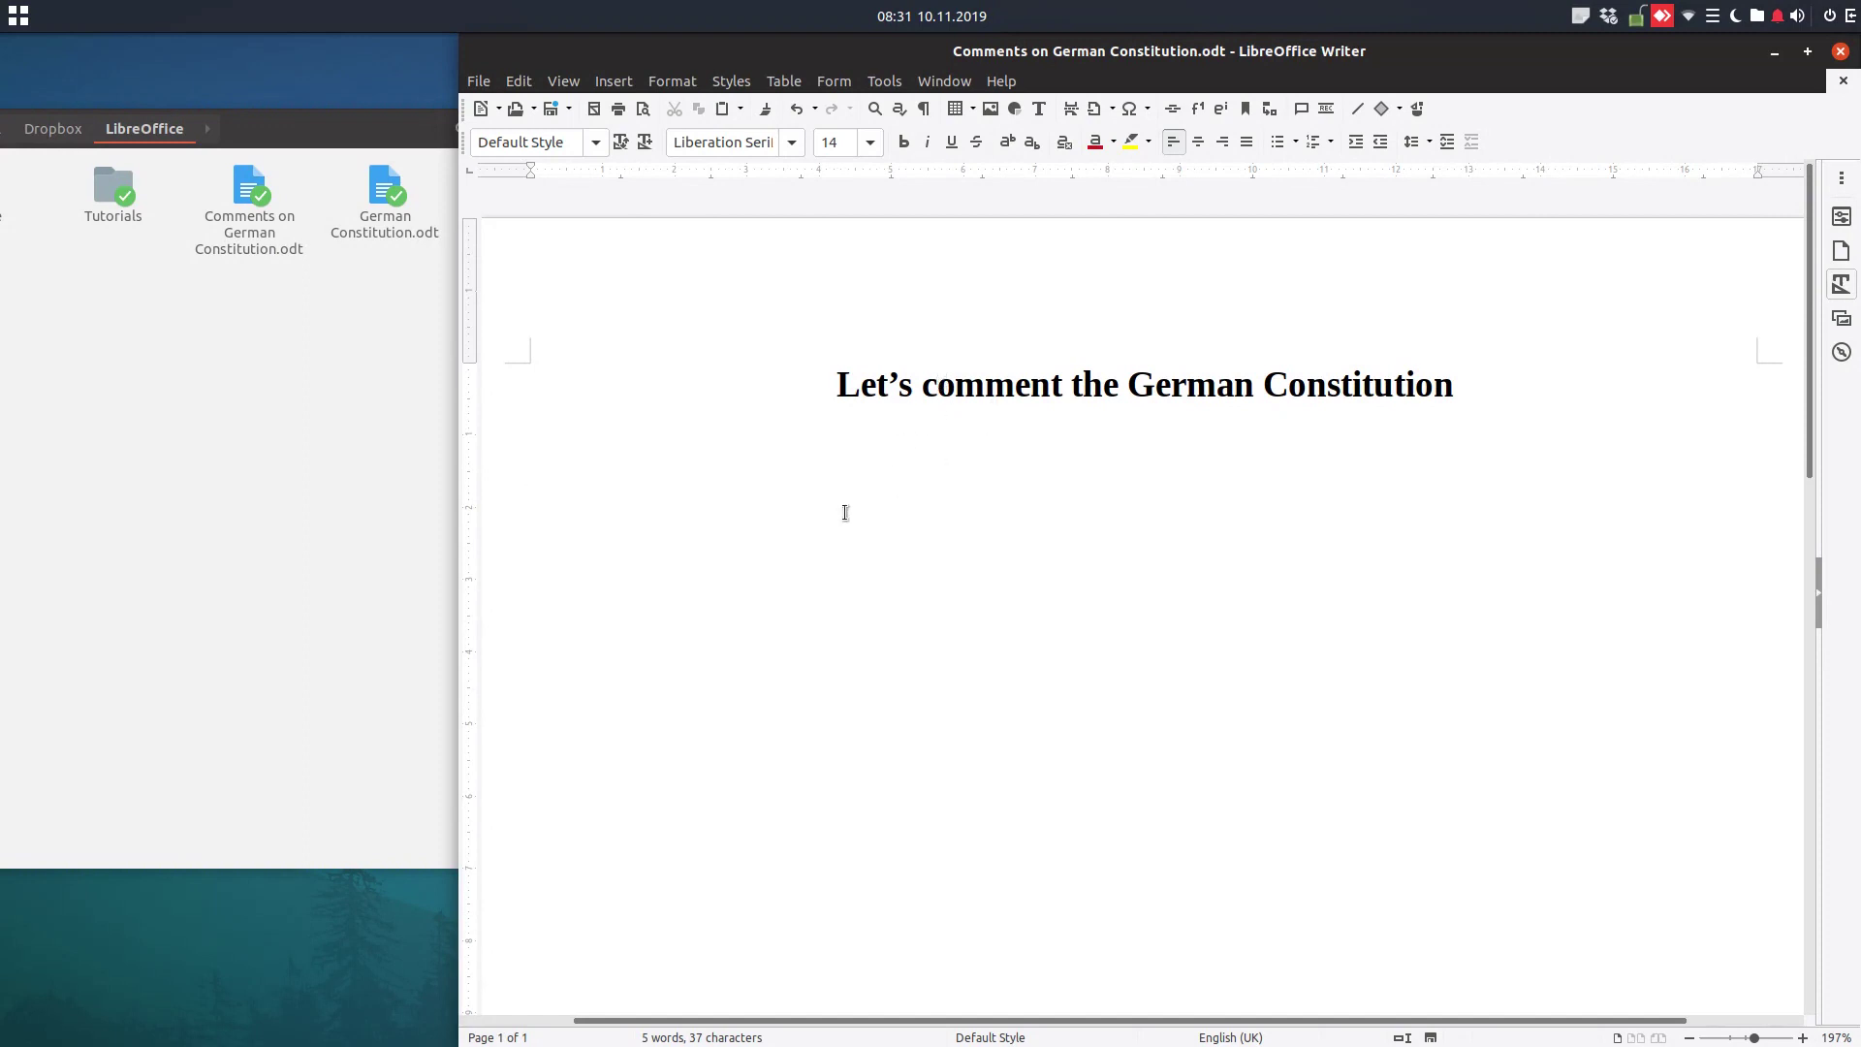
Write 'The first article from Germany Constitution is' under the title, changing the title to Germany
ctrl+scroll(750, 514, down, 2)
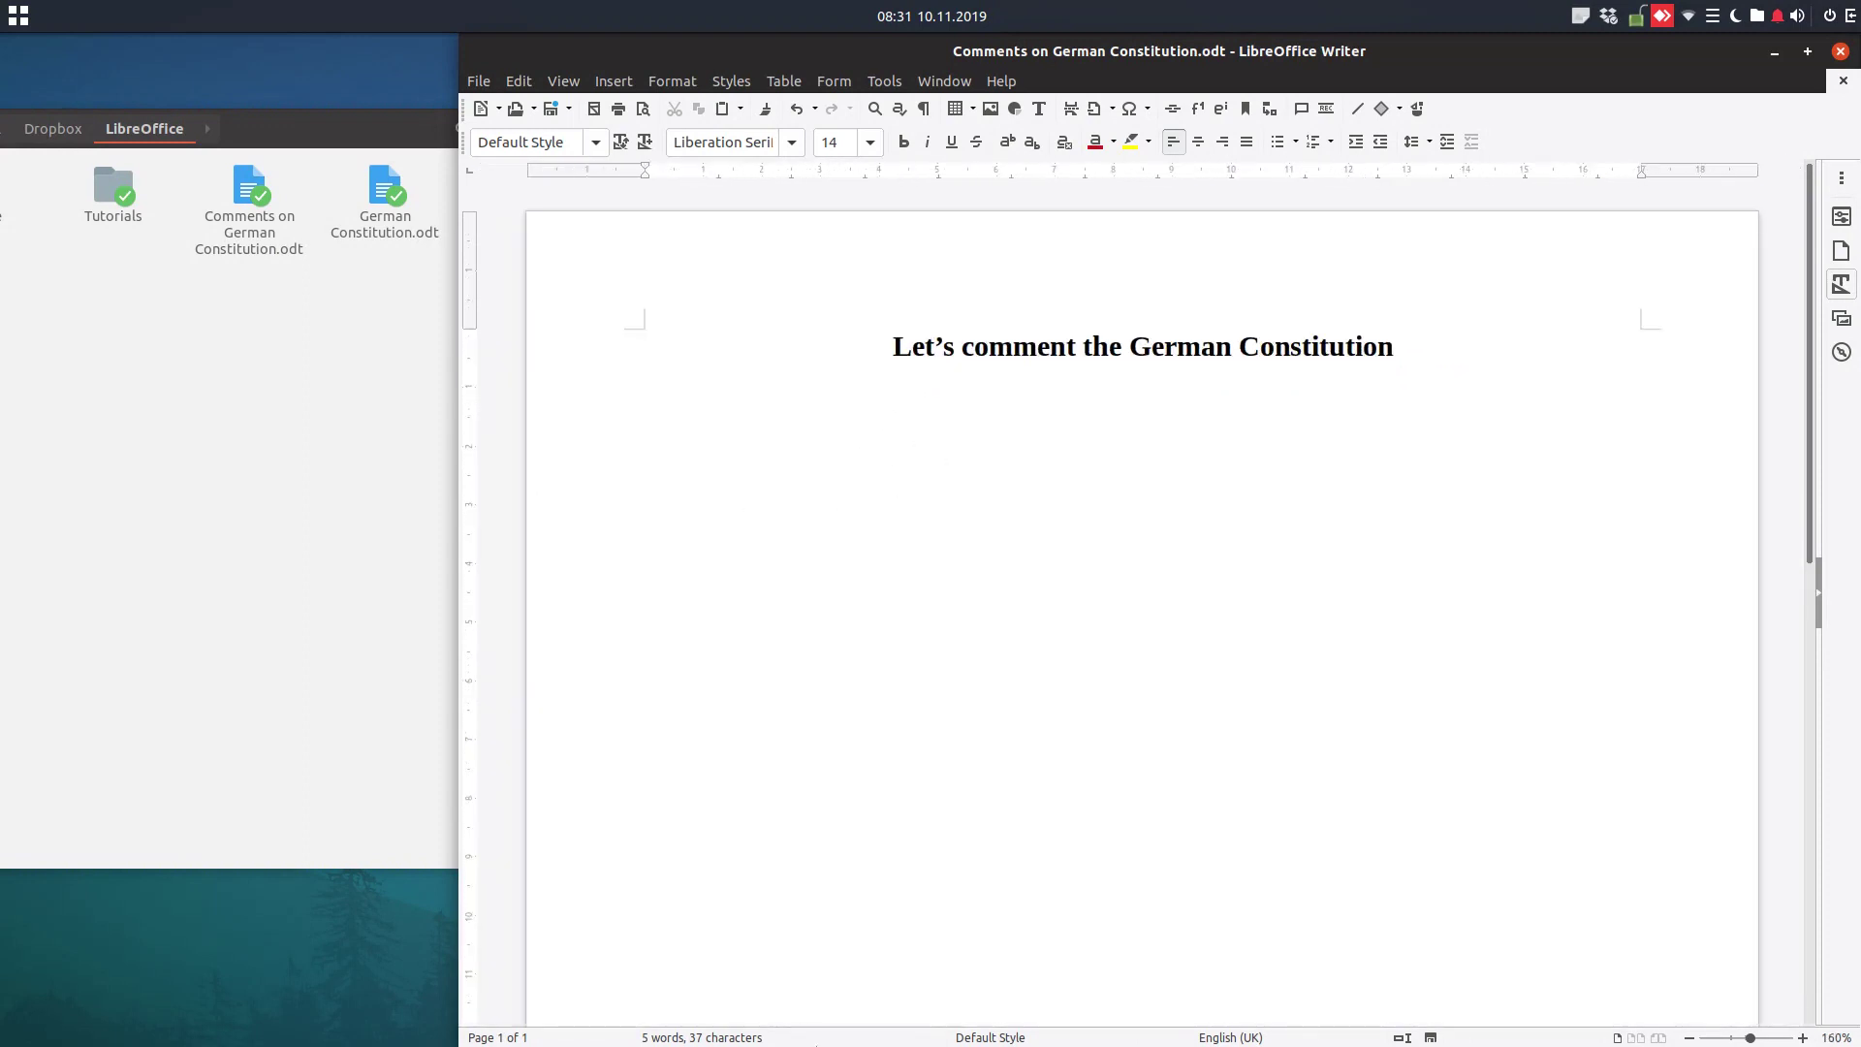
text(The first article)
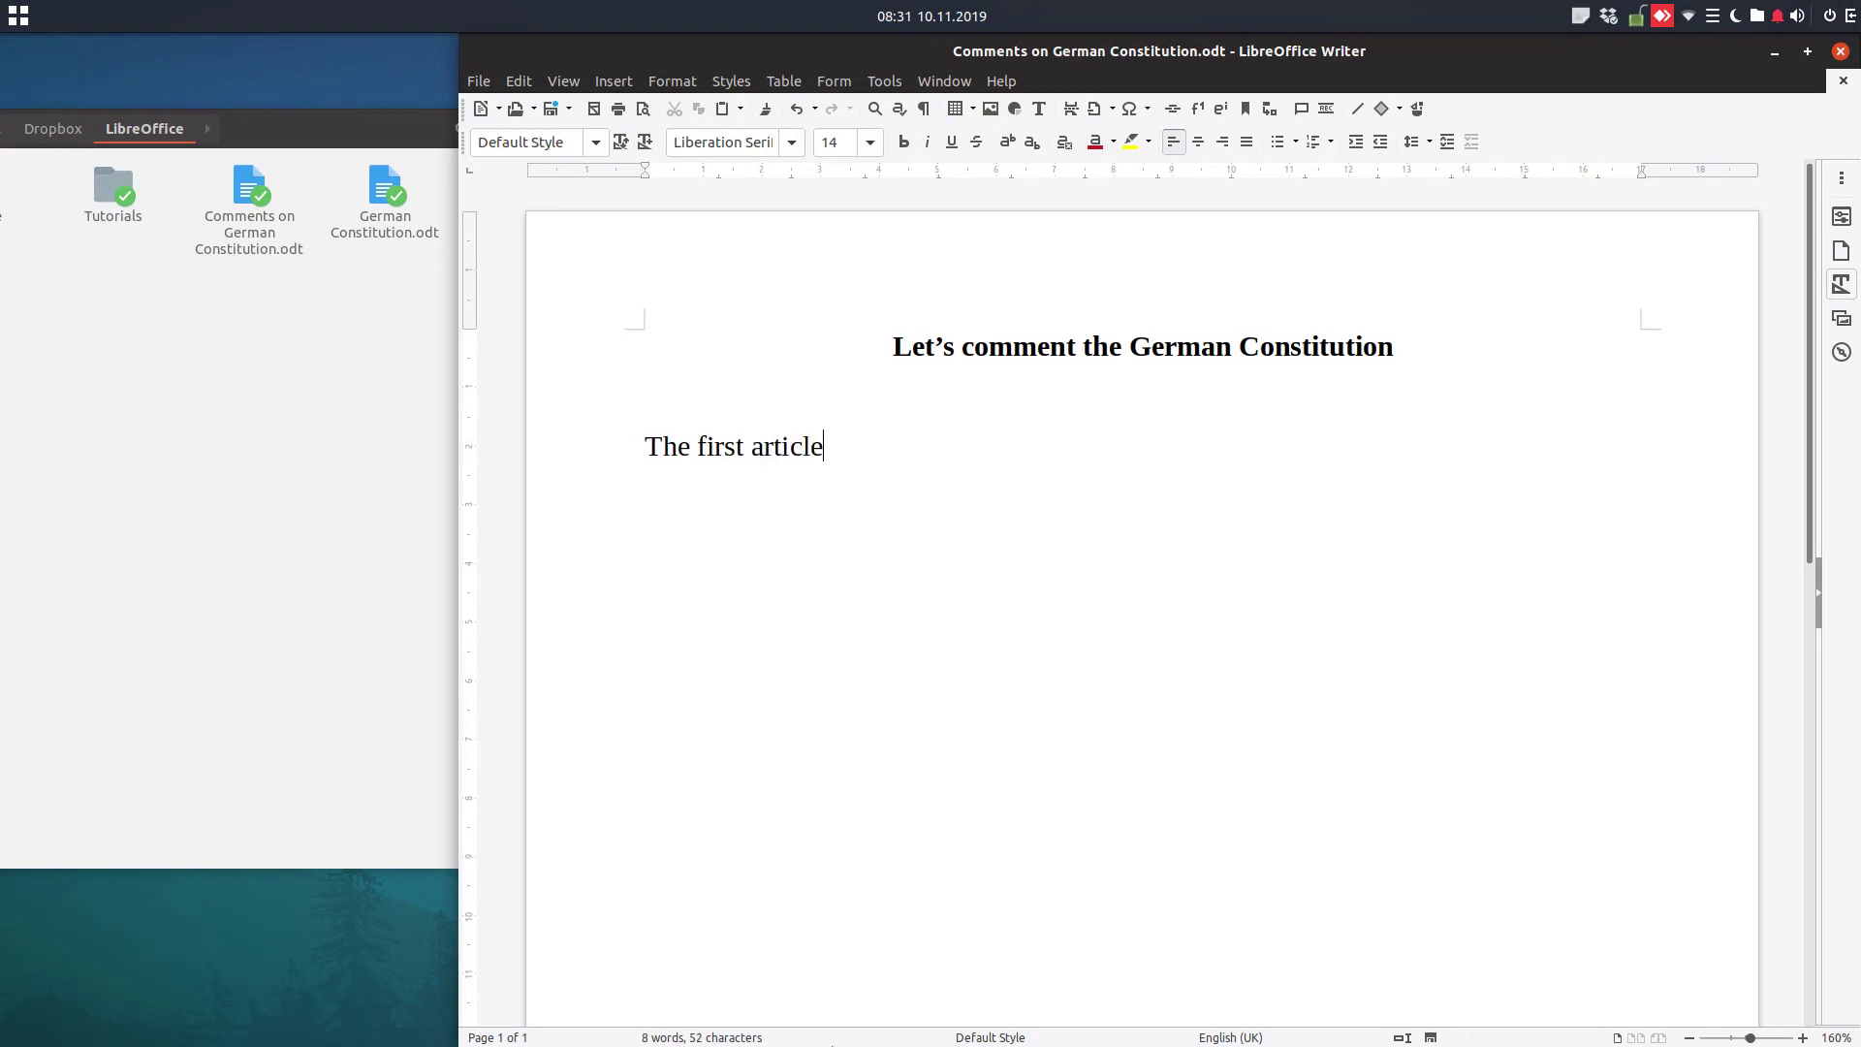
text( from German)
key(BackSpace)
text(y)
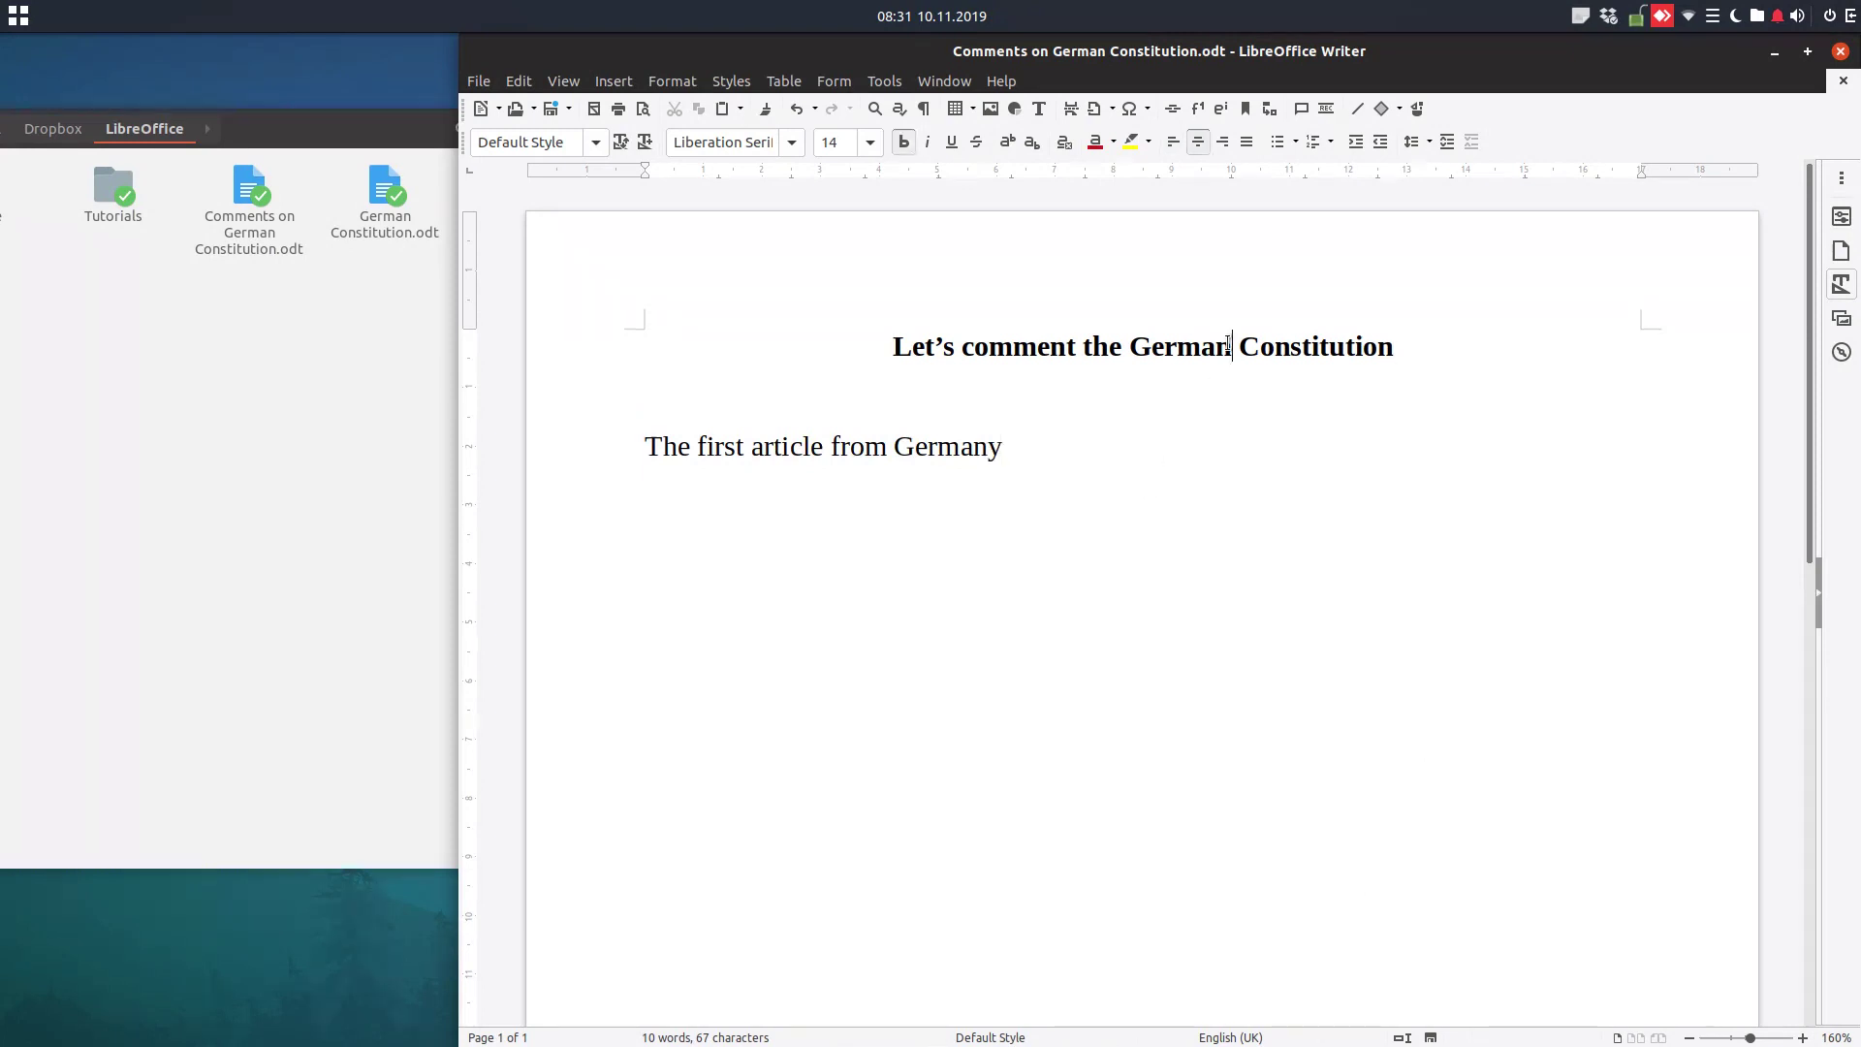
text(y)
key(ctrl+End)
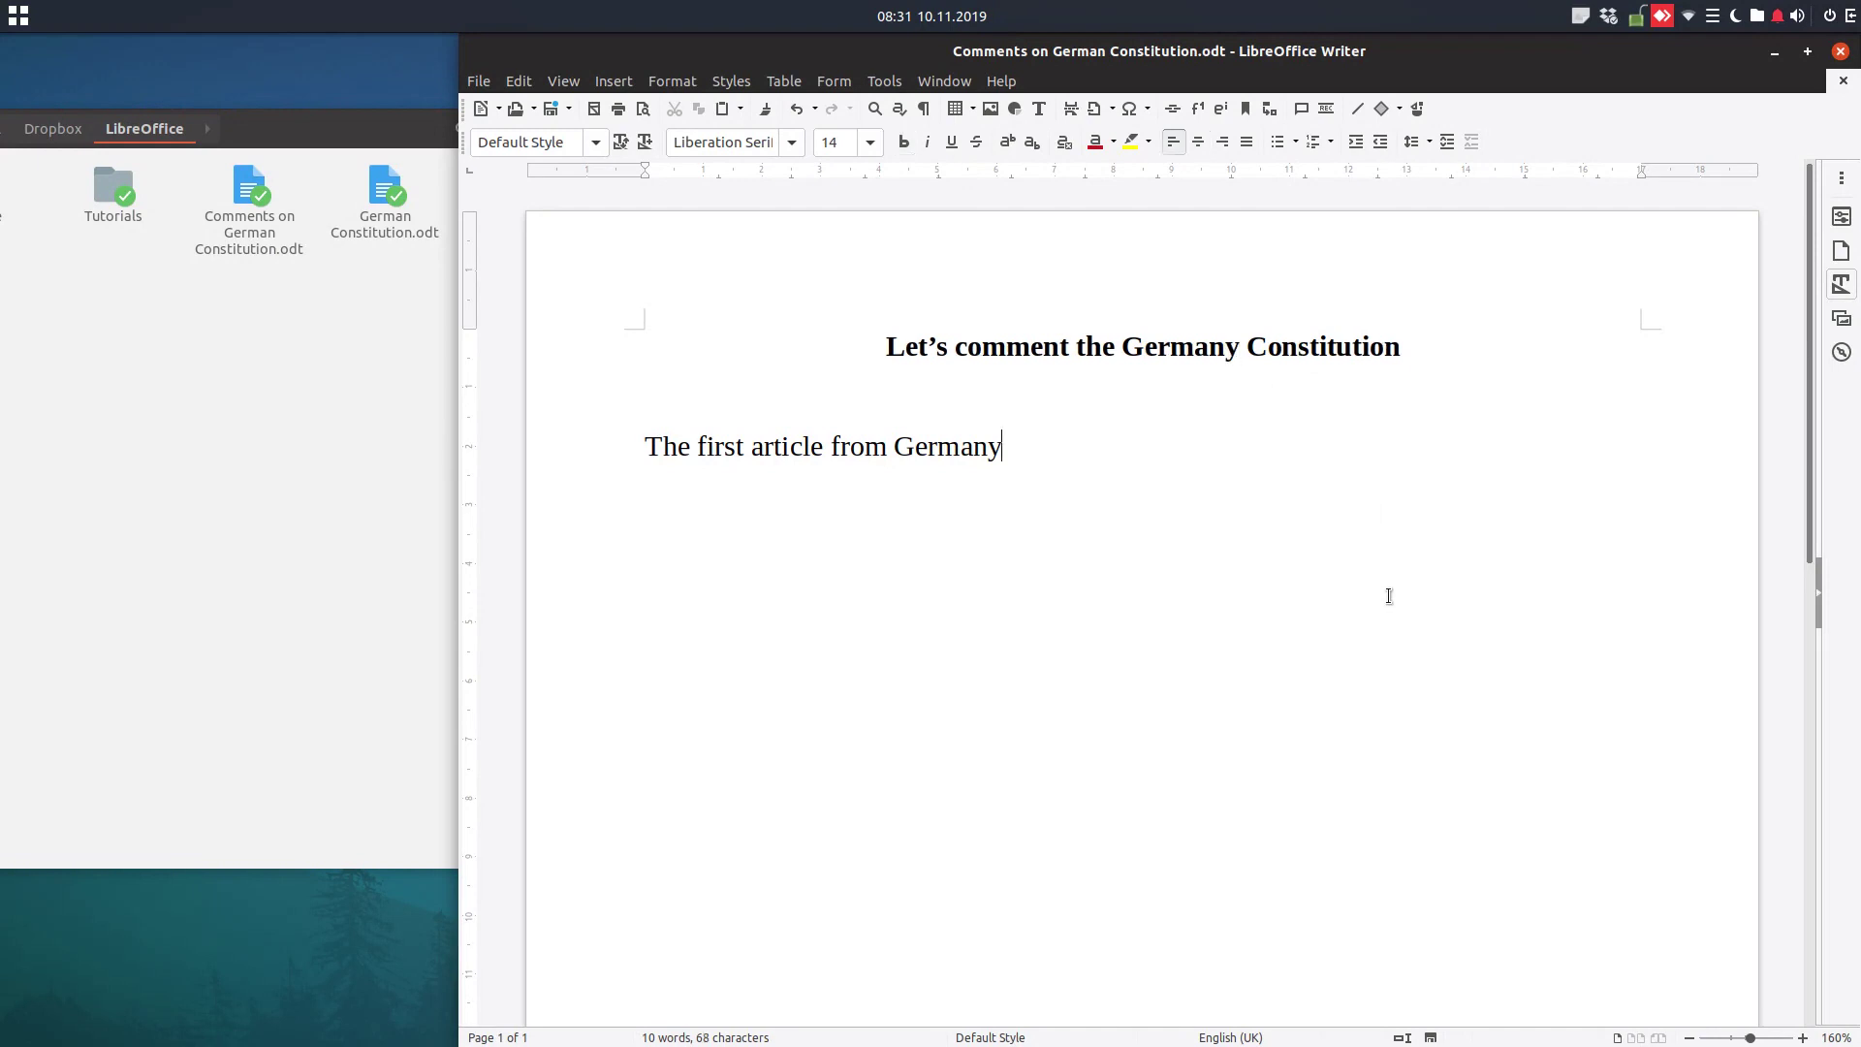
text(Constitu)
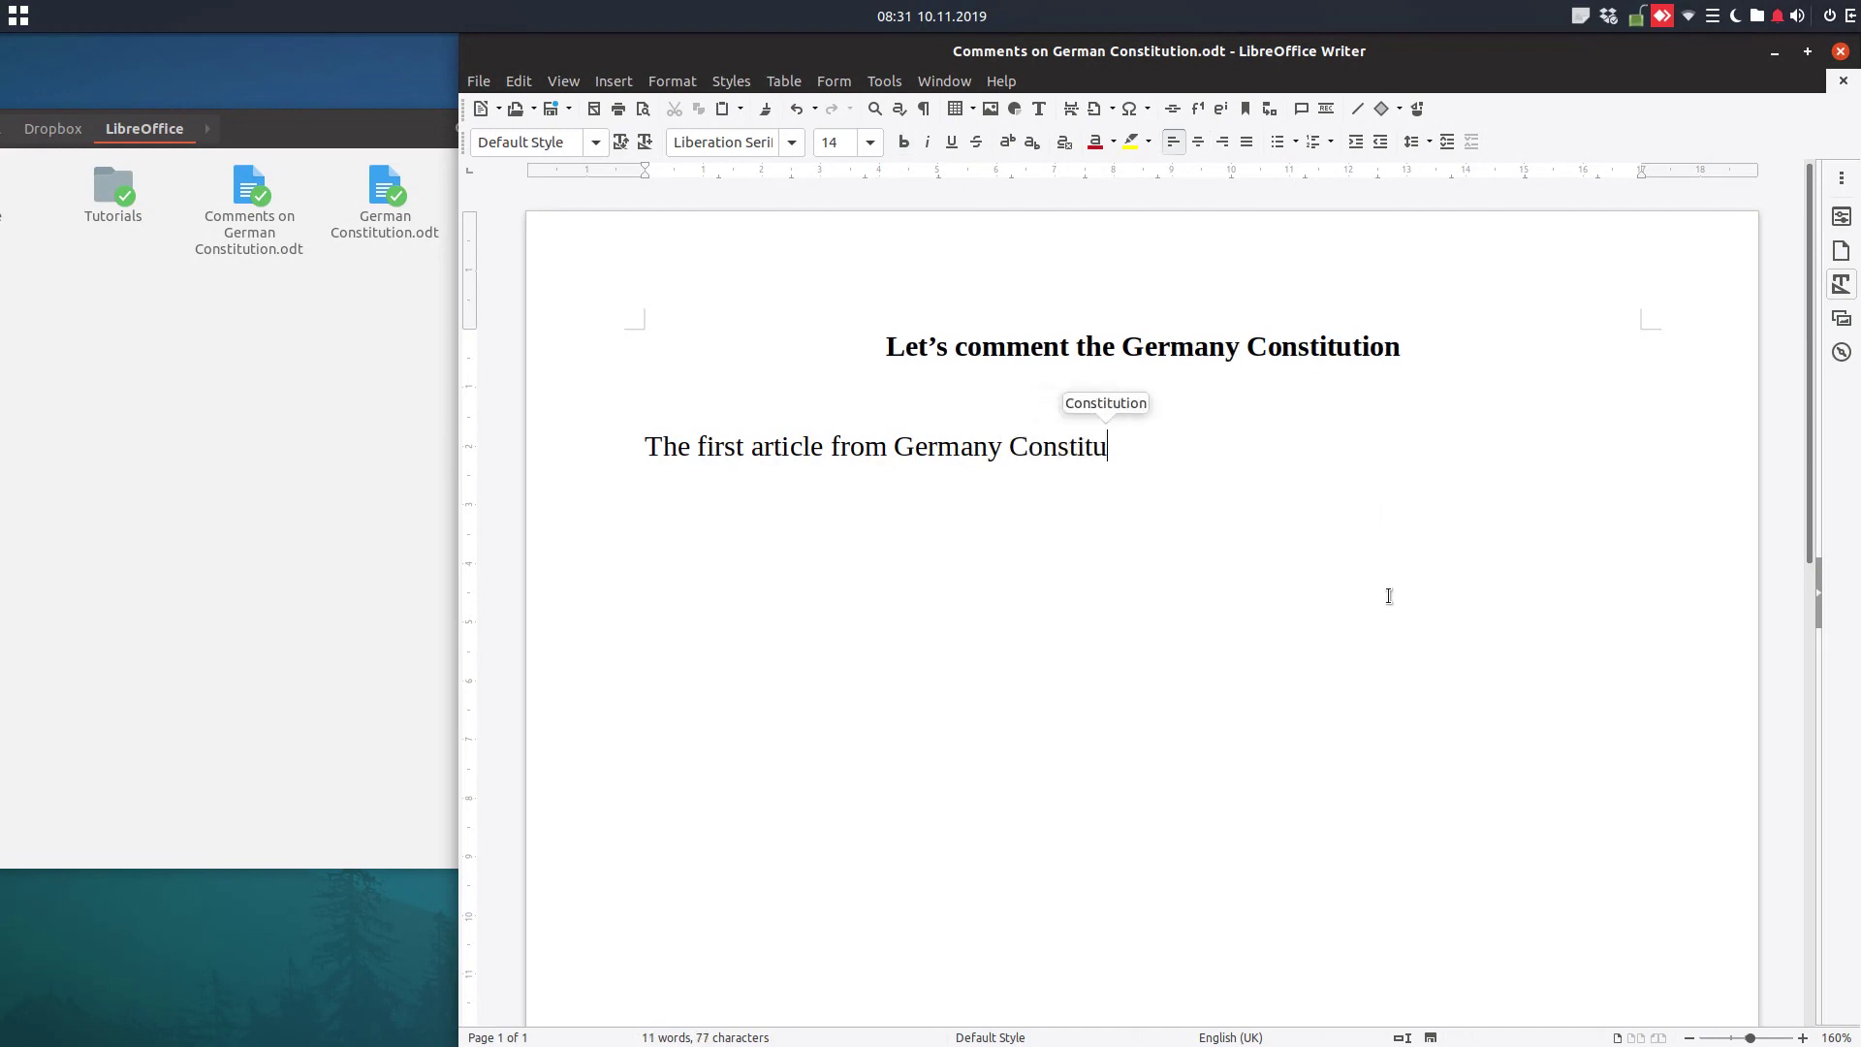
text(tion is:)
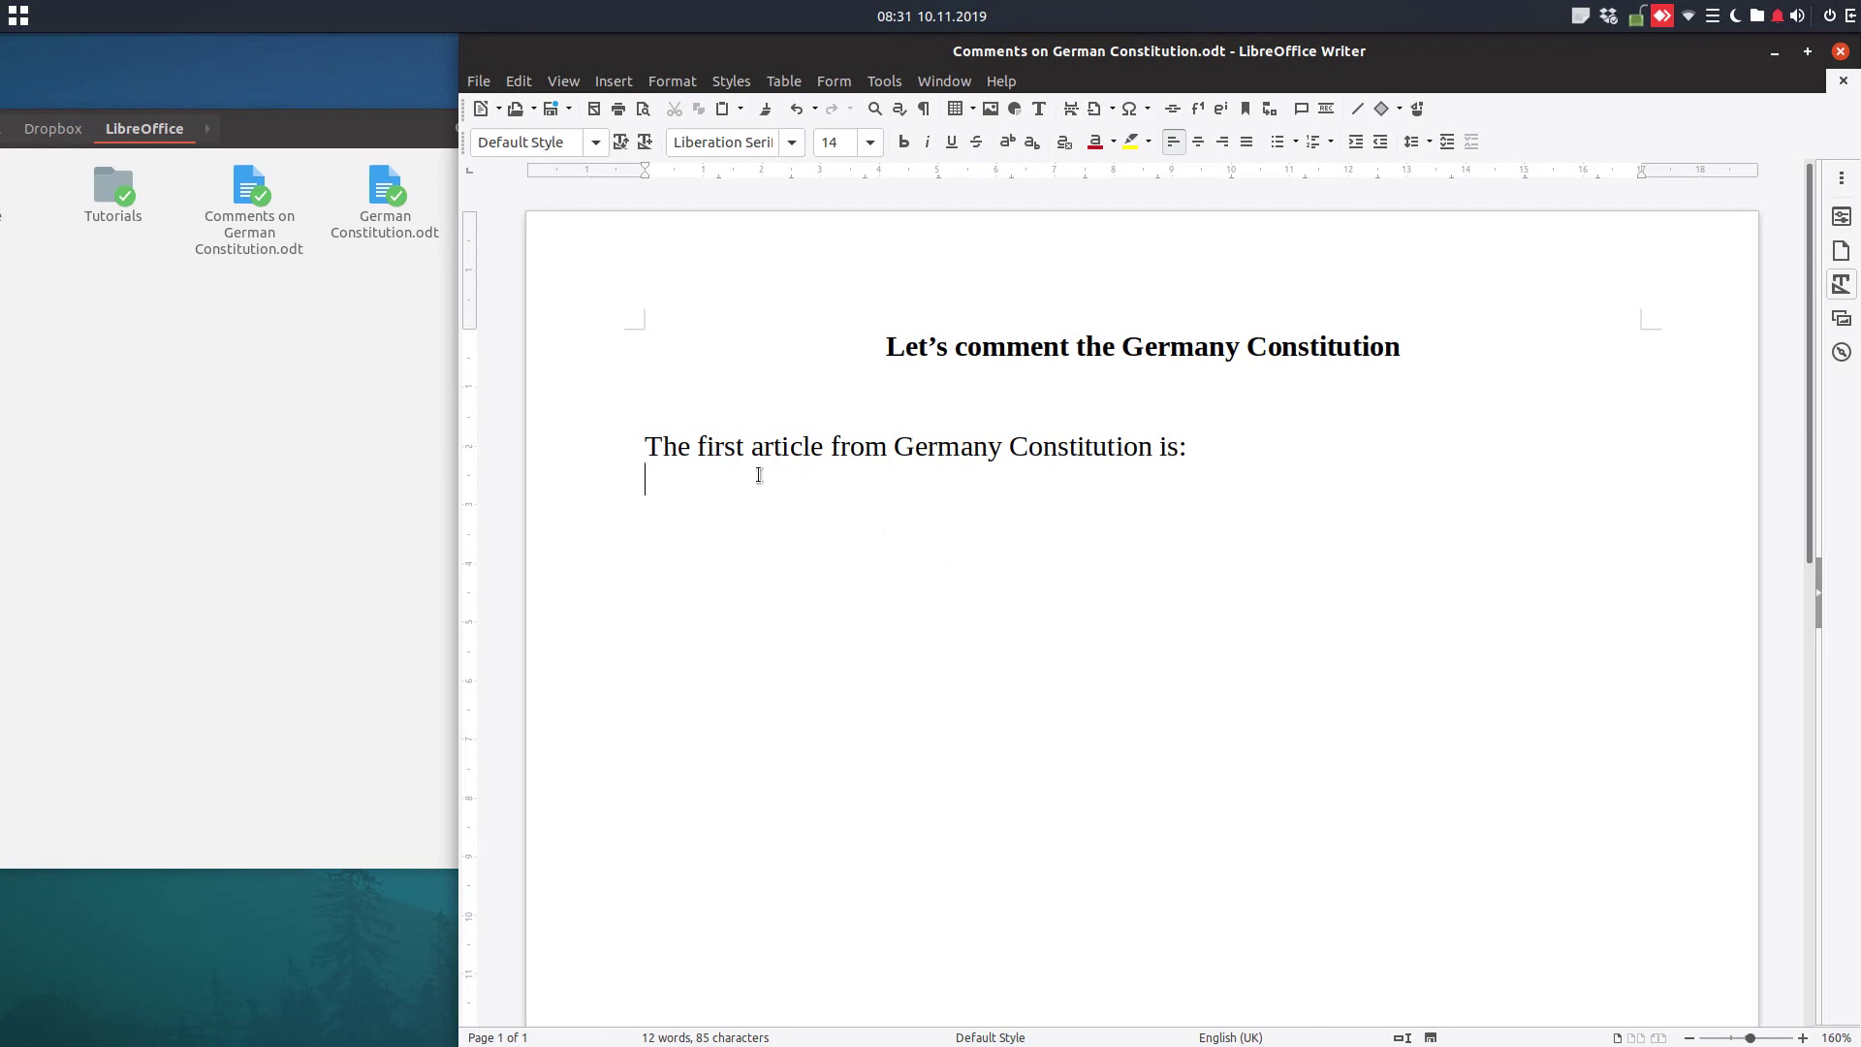
Insert an unprotected section linked to art1 of German Constitution.odt
click(616, 82)
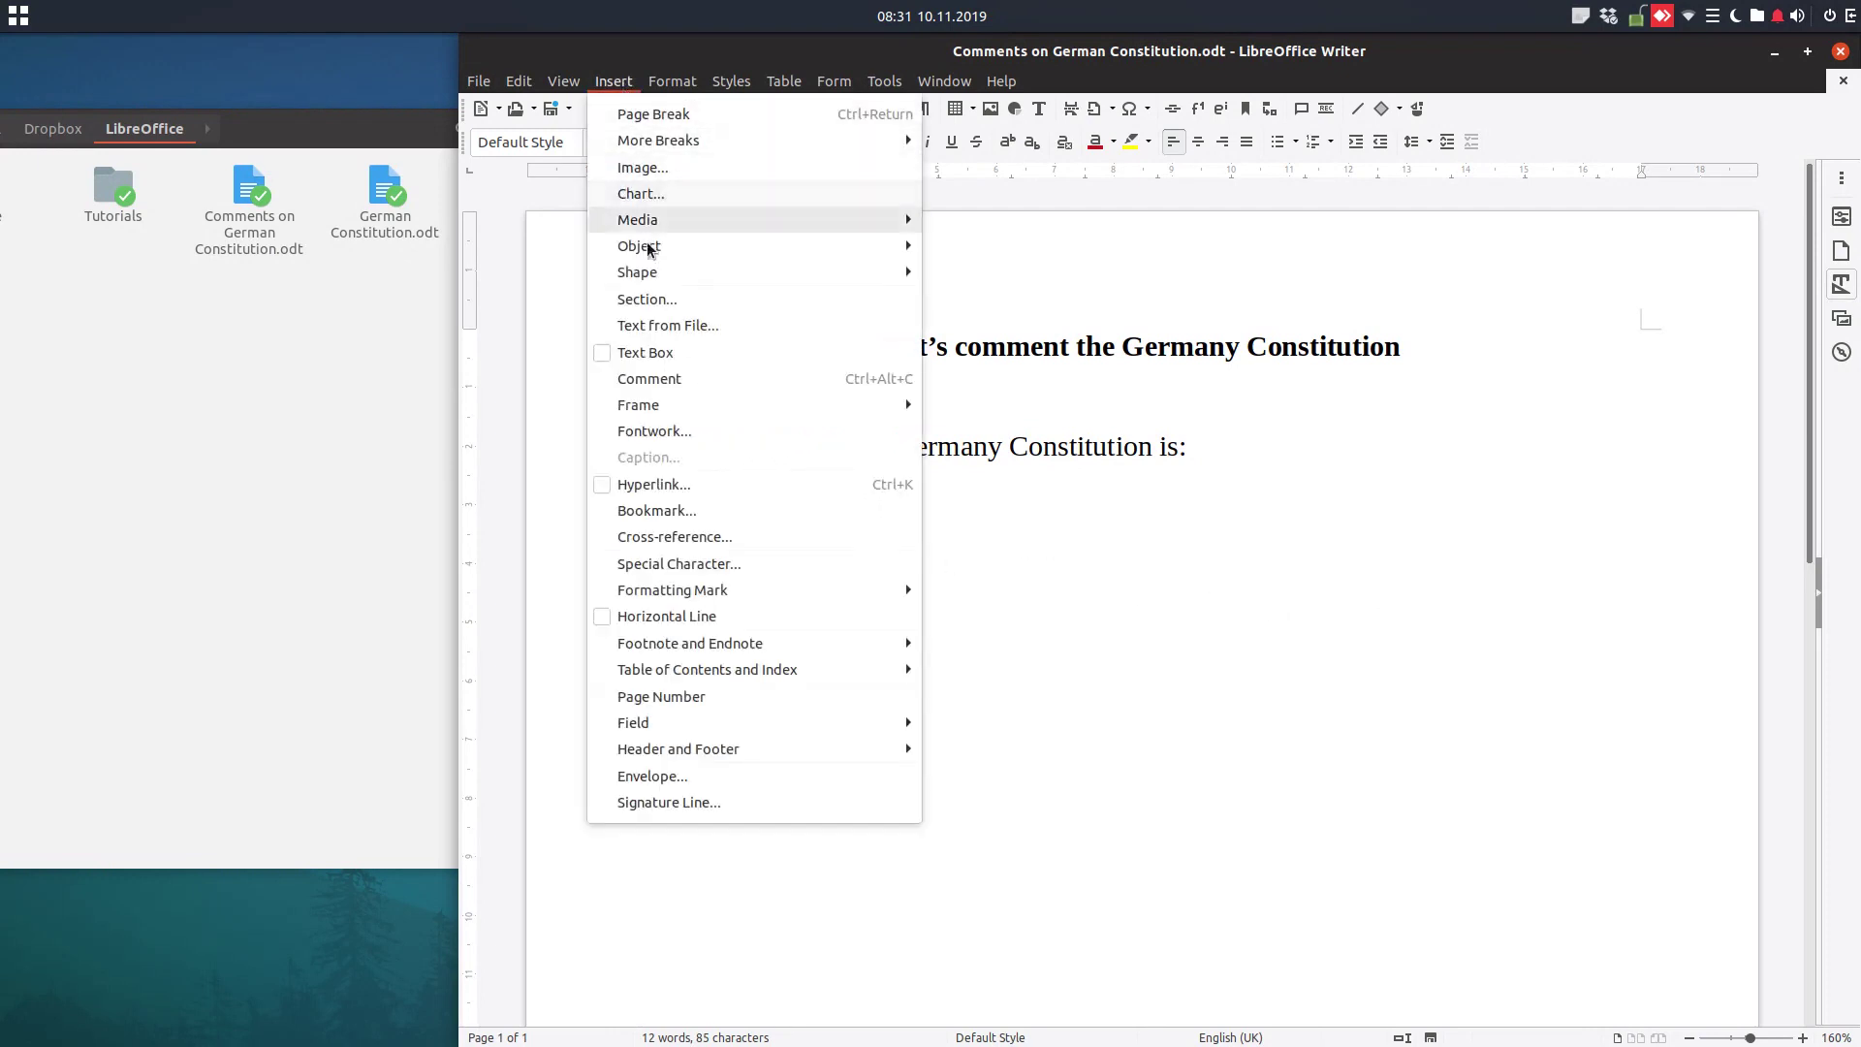
click(659, 301)
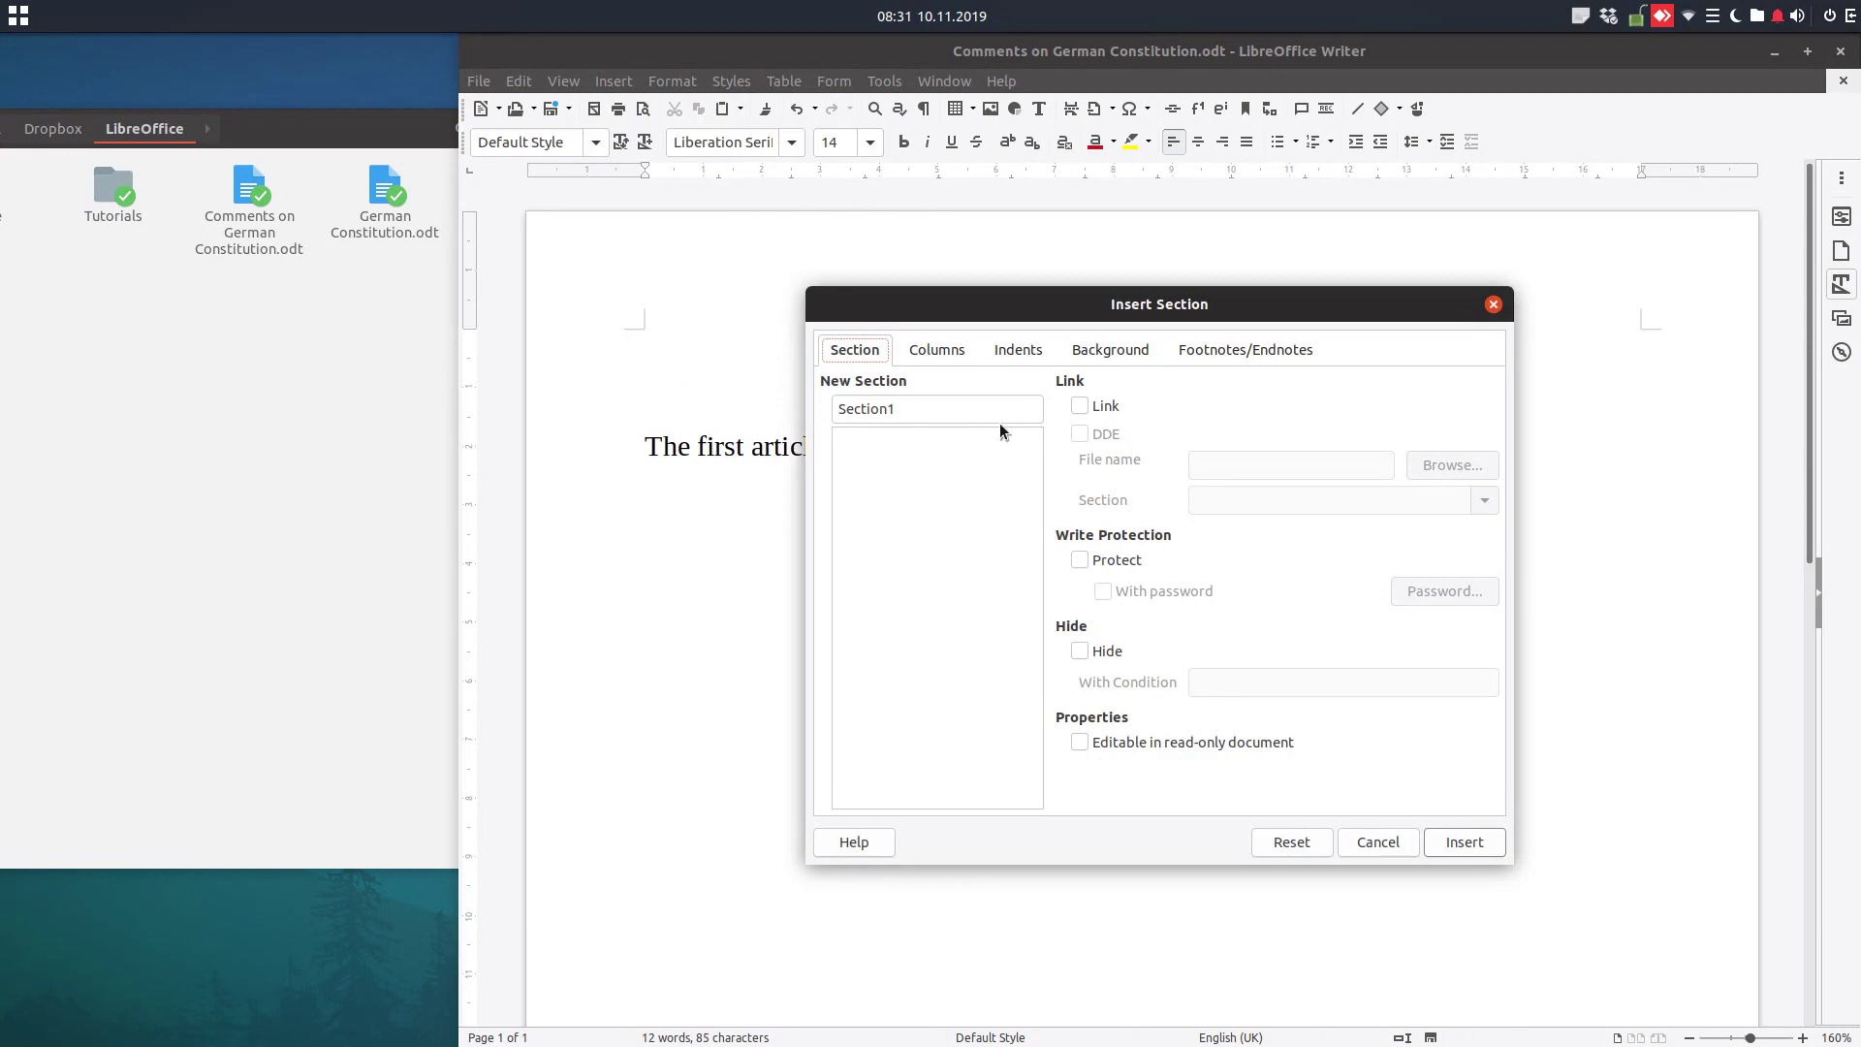
click(1082, 407)
click(1208, 463)
click(1451, 466)
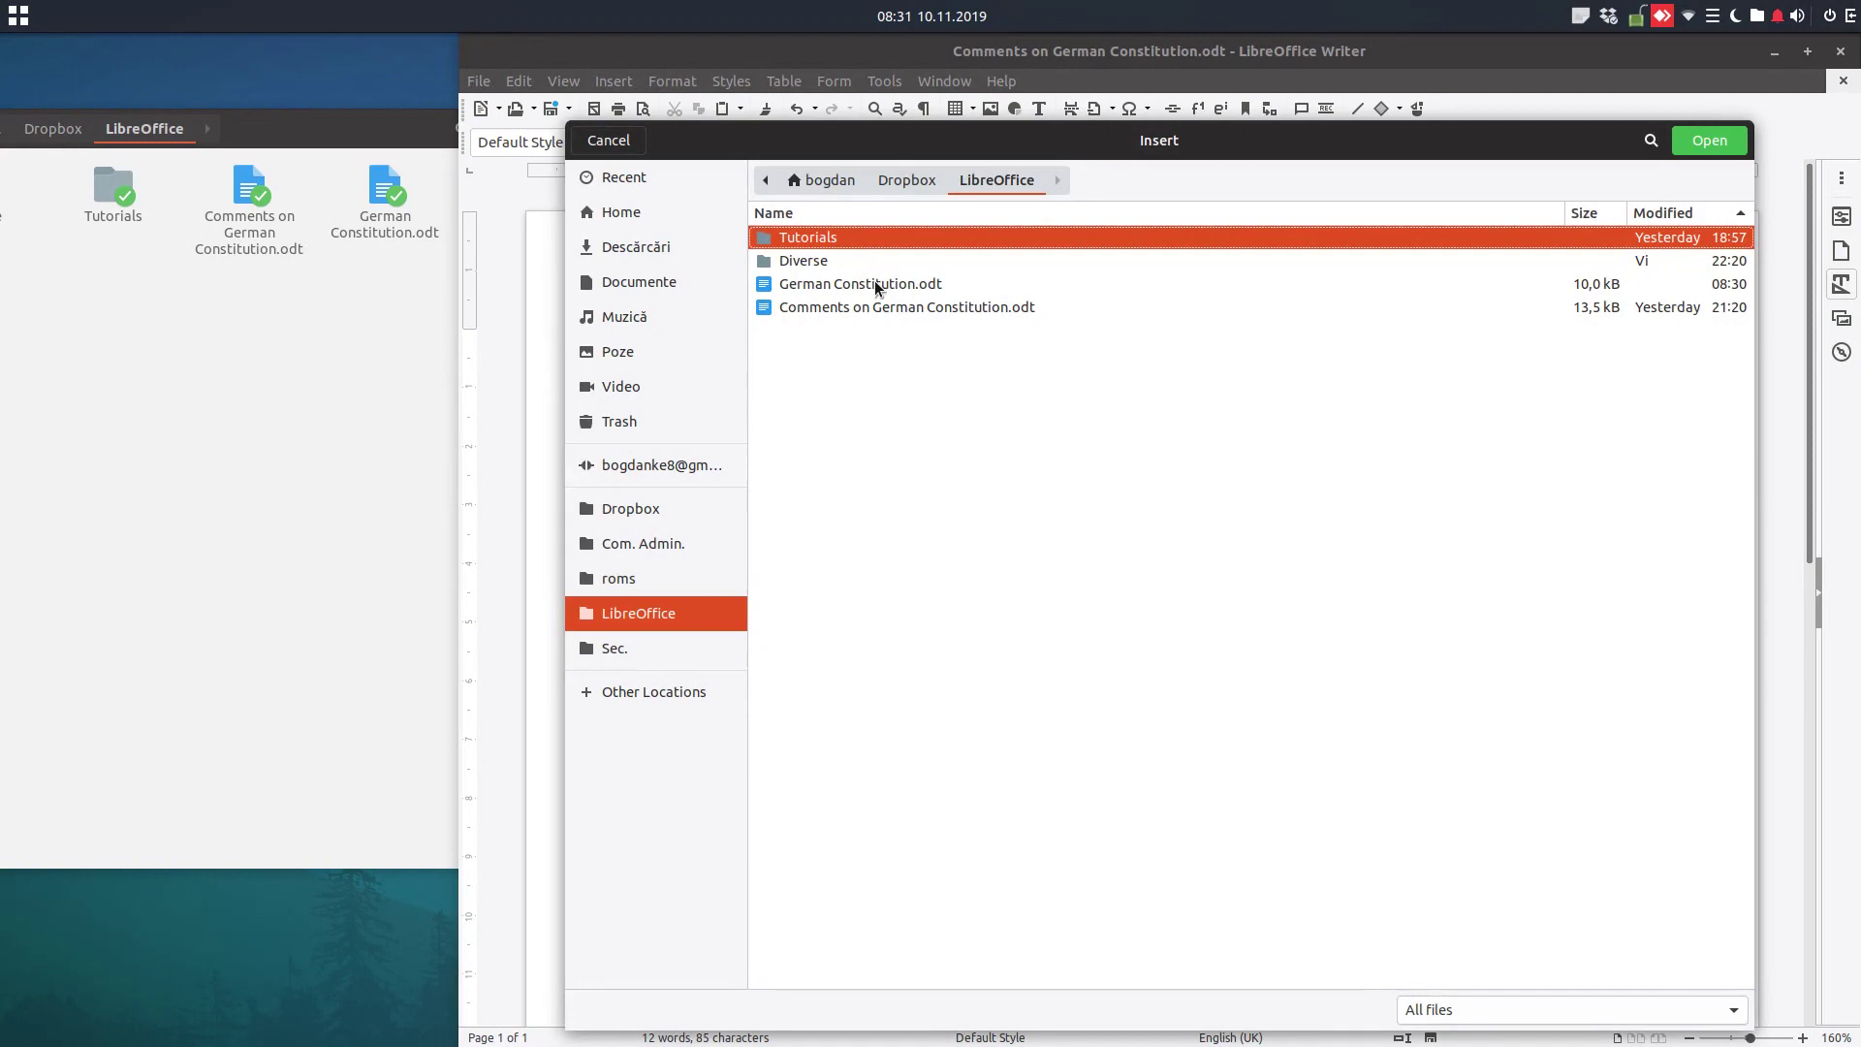
double_click(875, 283)
click(1324, 498)
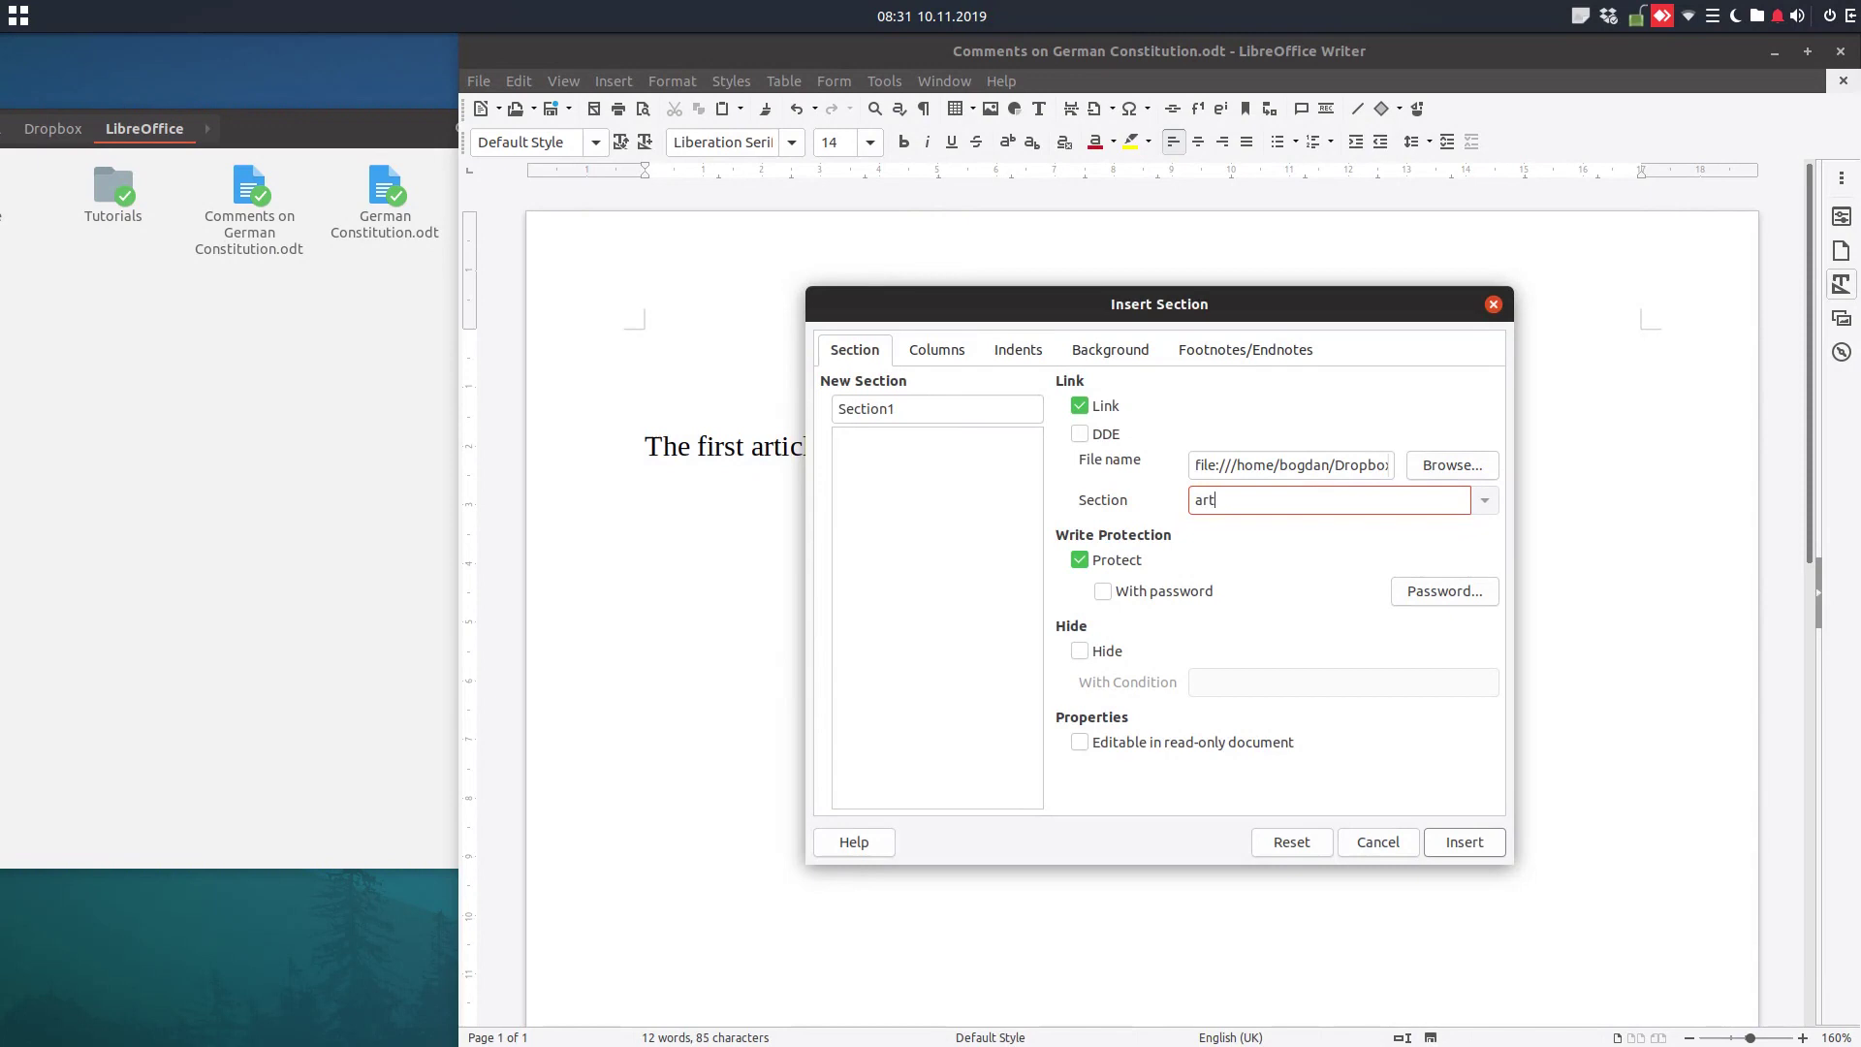
click(1130, 564)
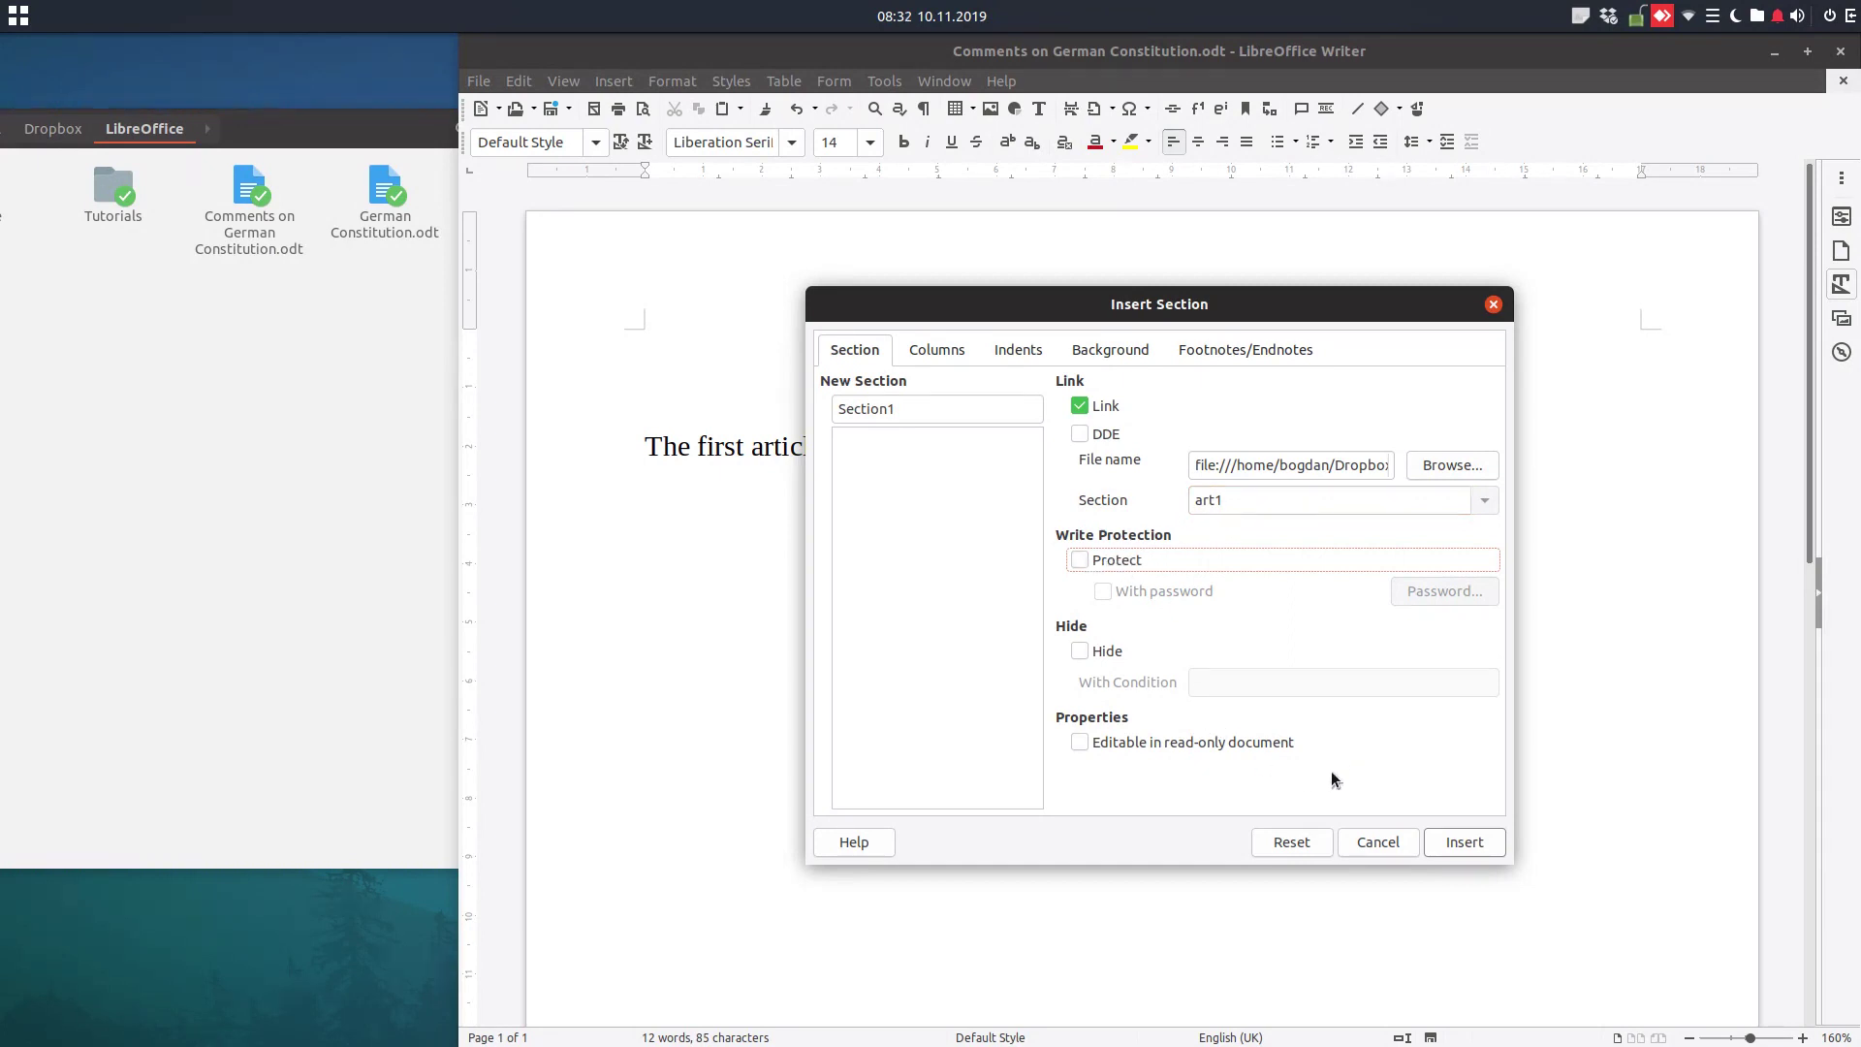
click(1444, 839)
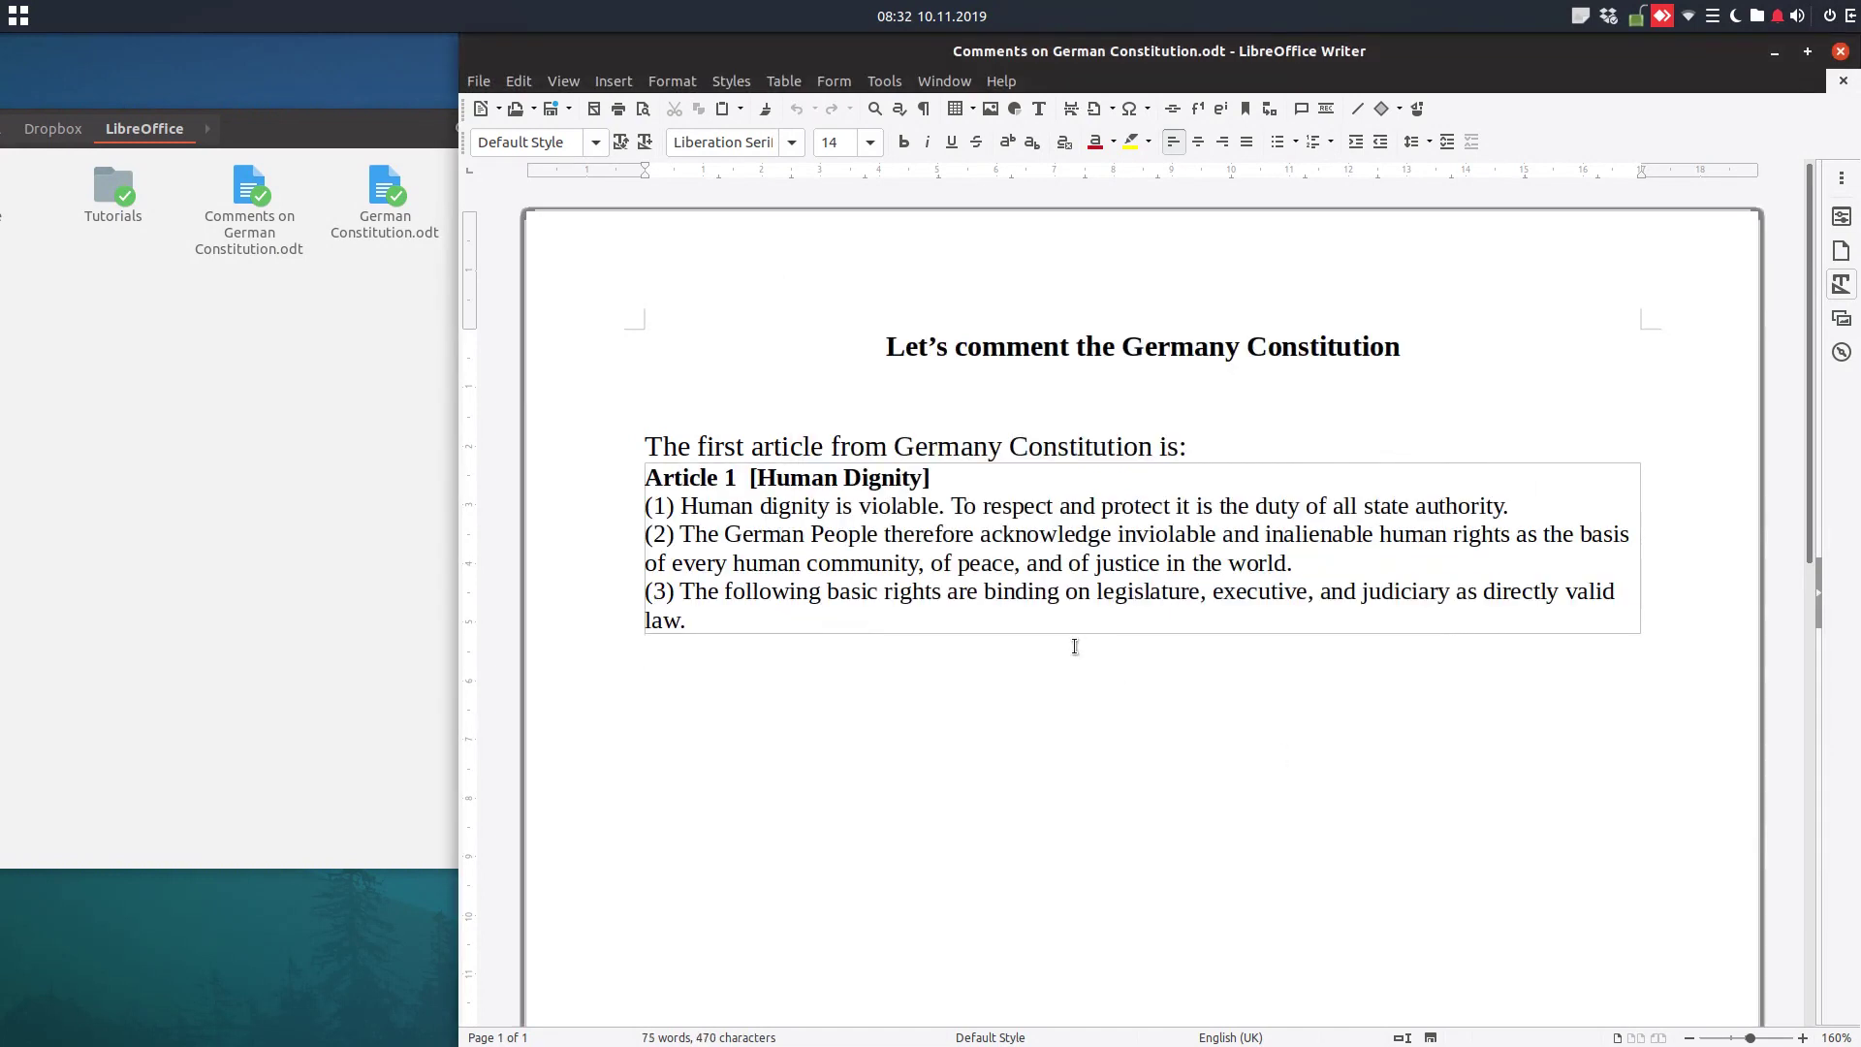
Format the Article 1 text with the Quotations paragraph style from the Styles sidebar
click(1841, 284)
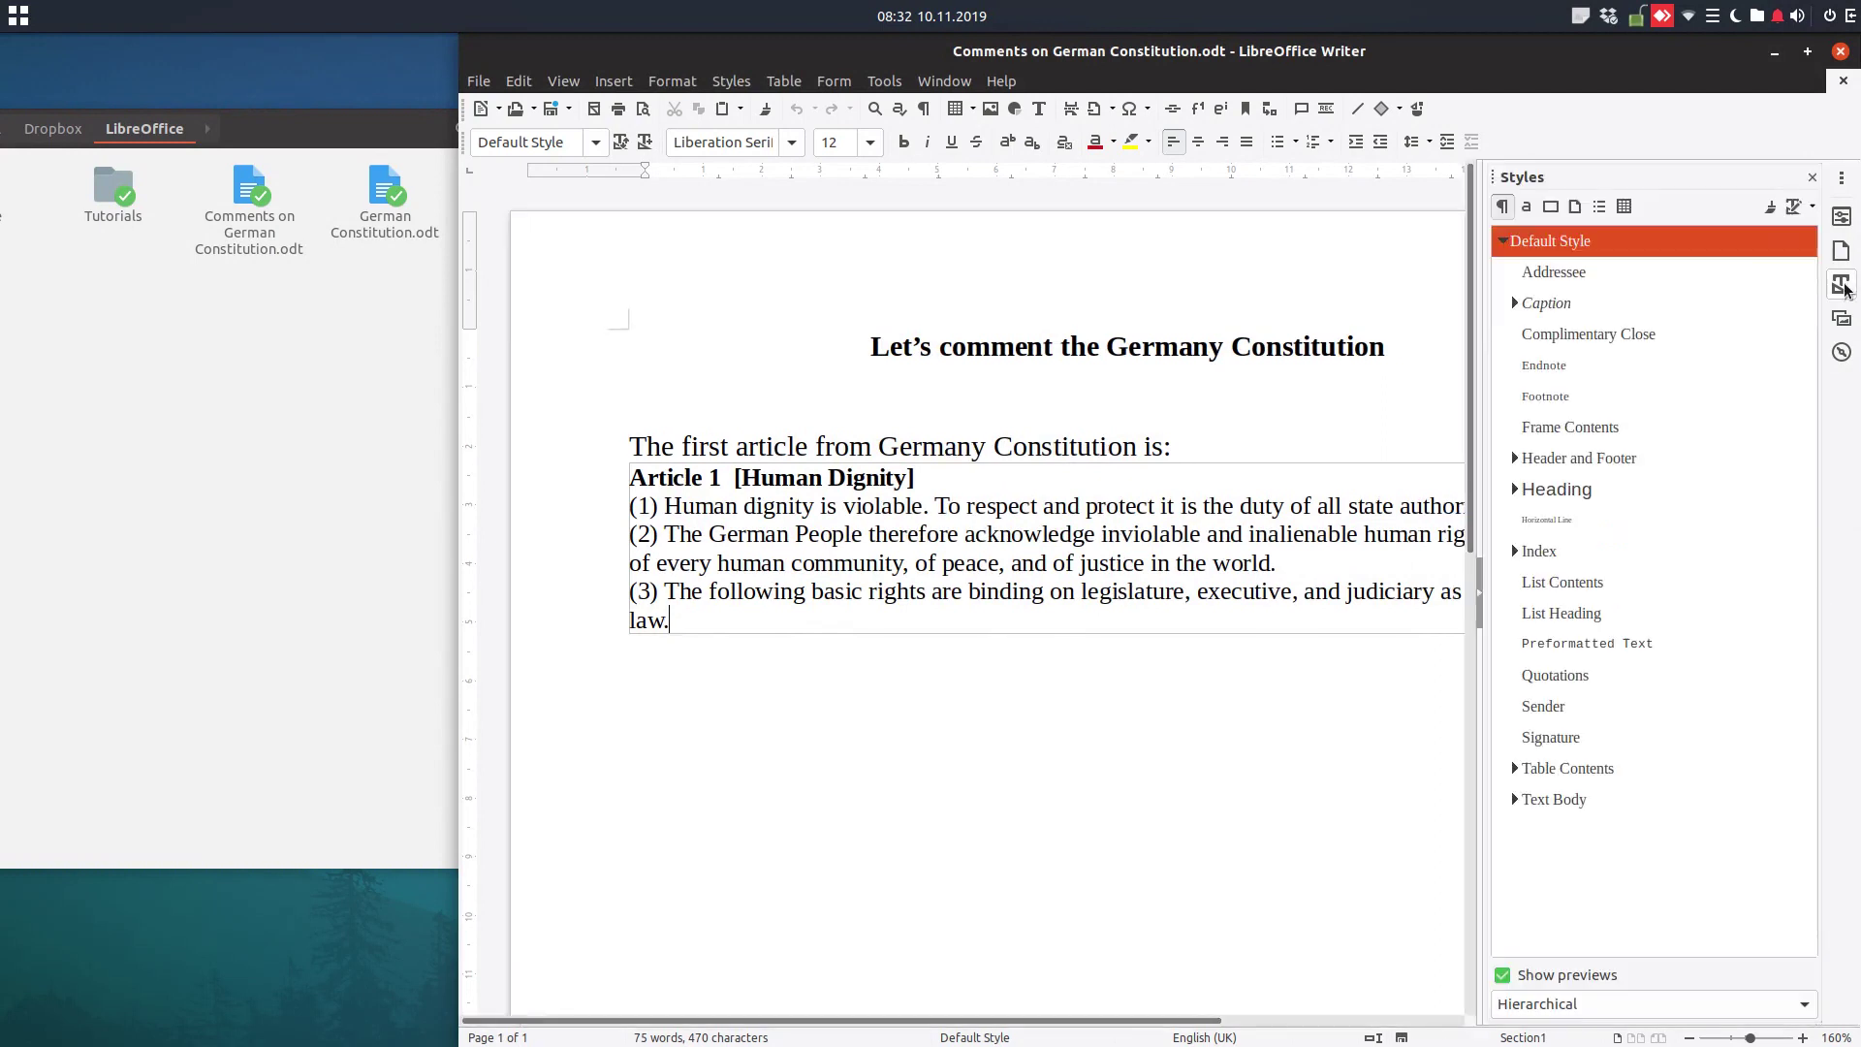
drag(748, 621, 629, 475)
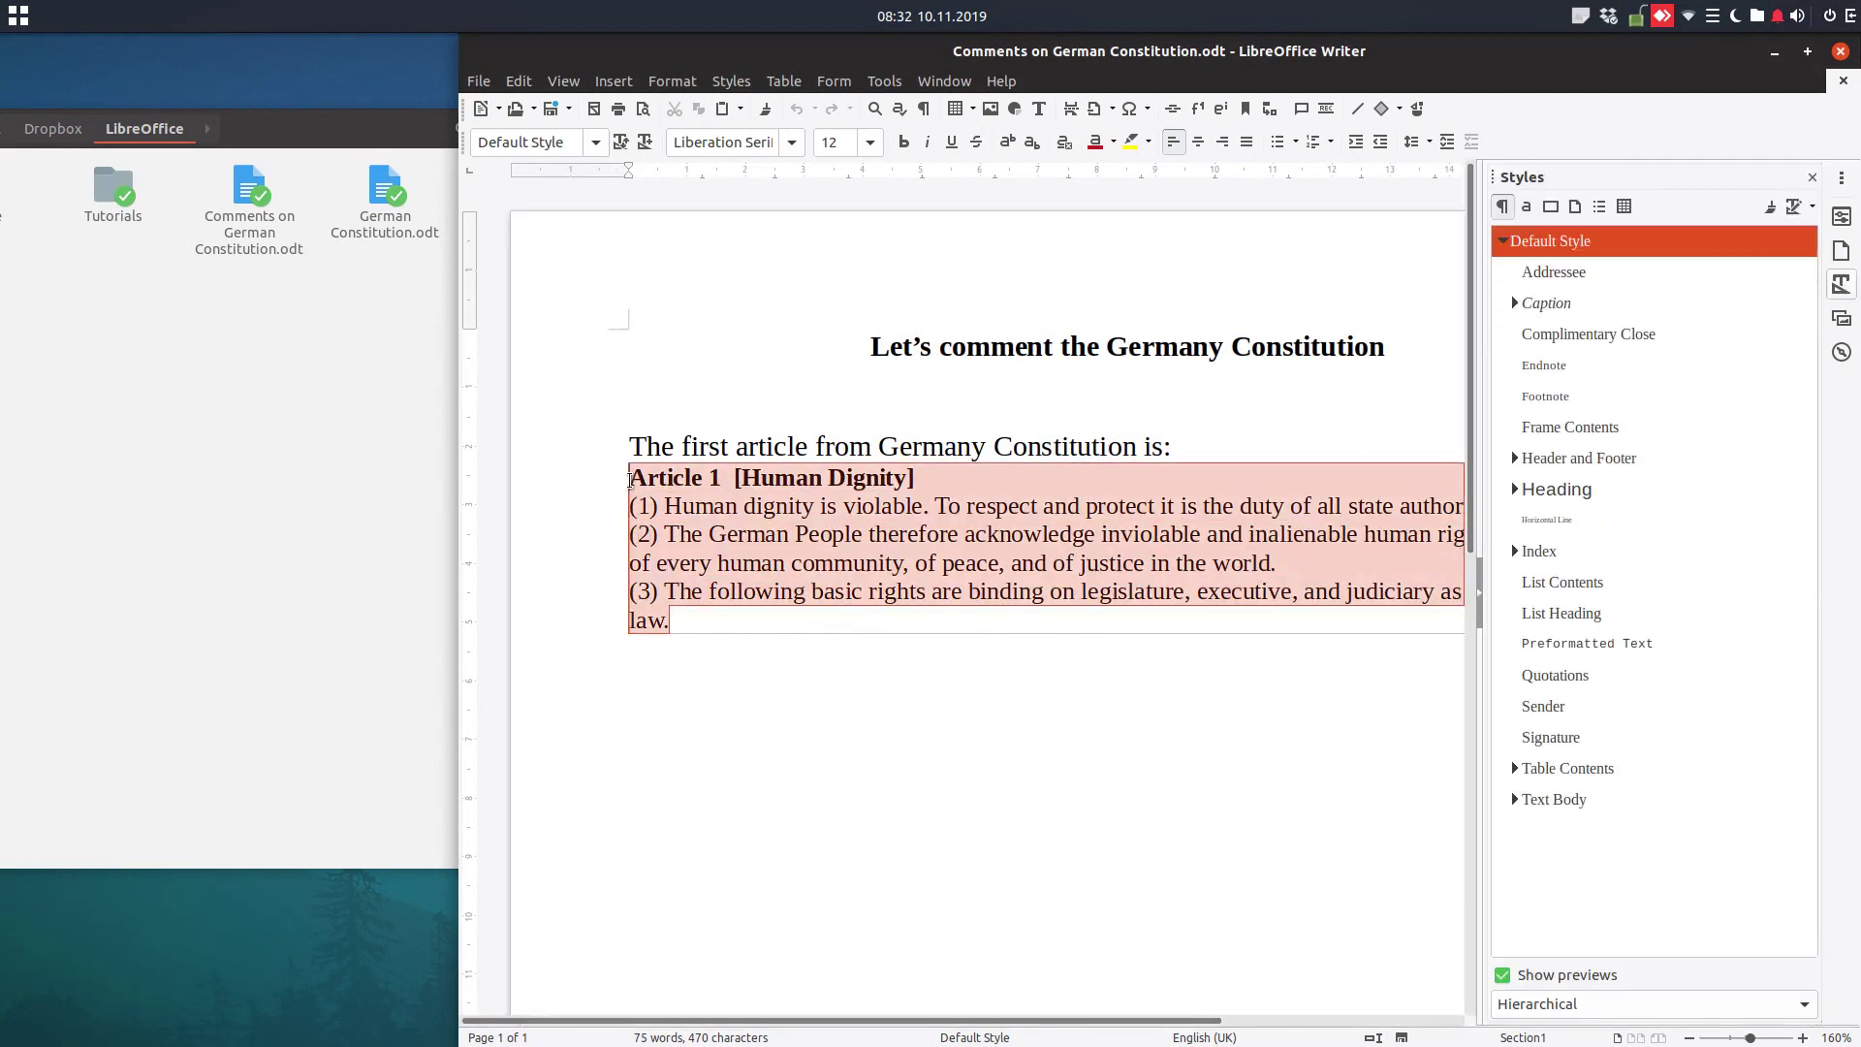
double_click(1609, 643)
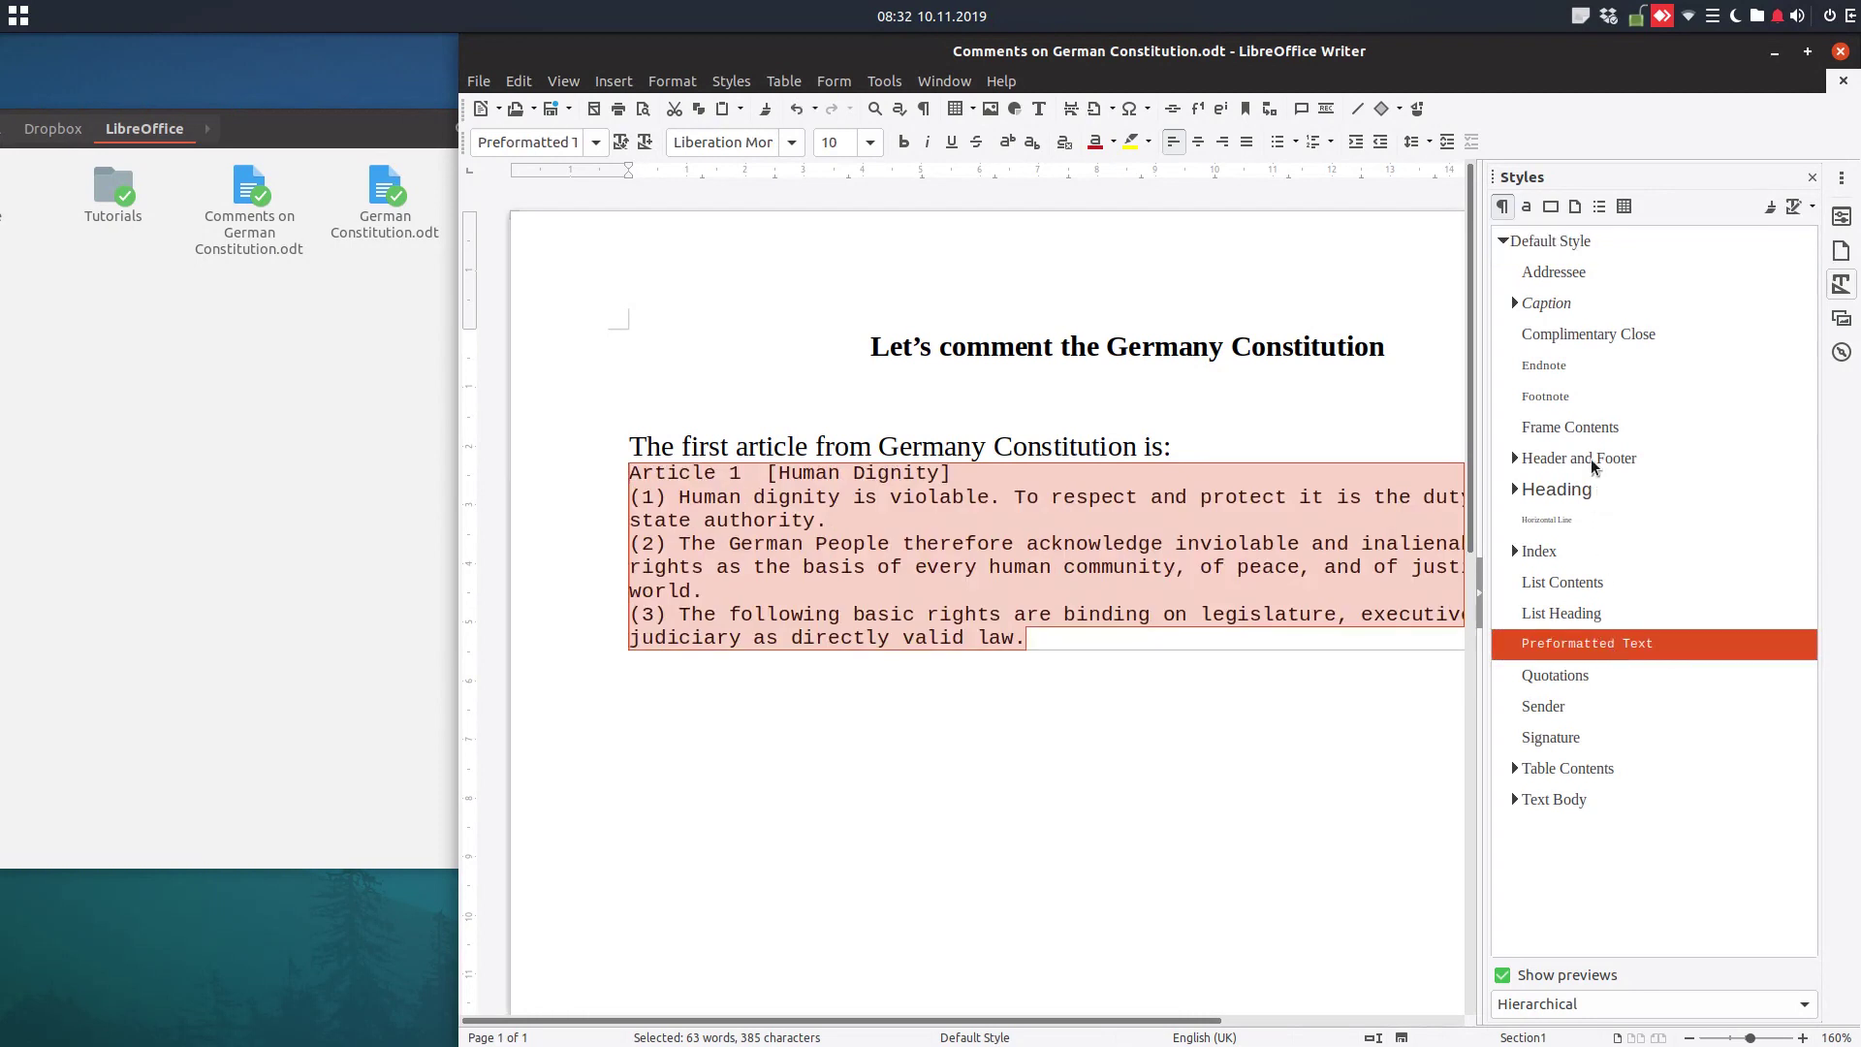
double_click(1576, 397)
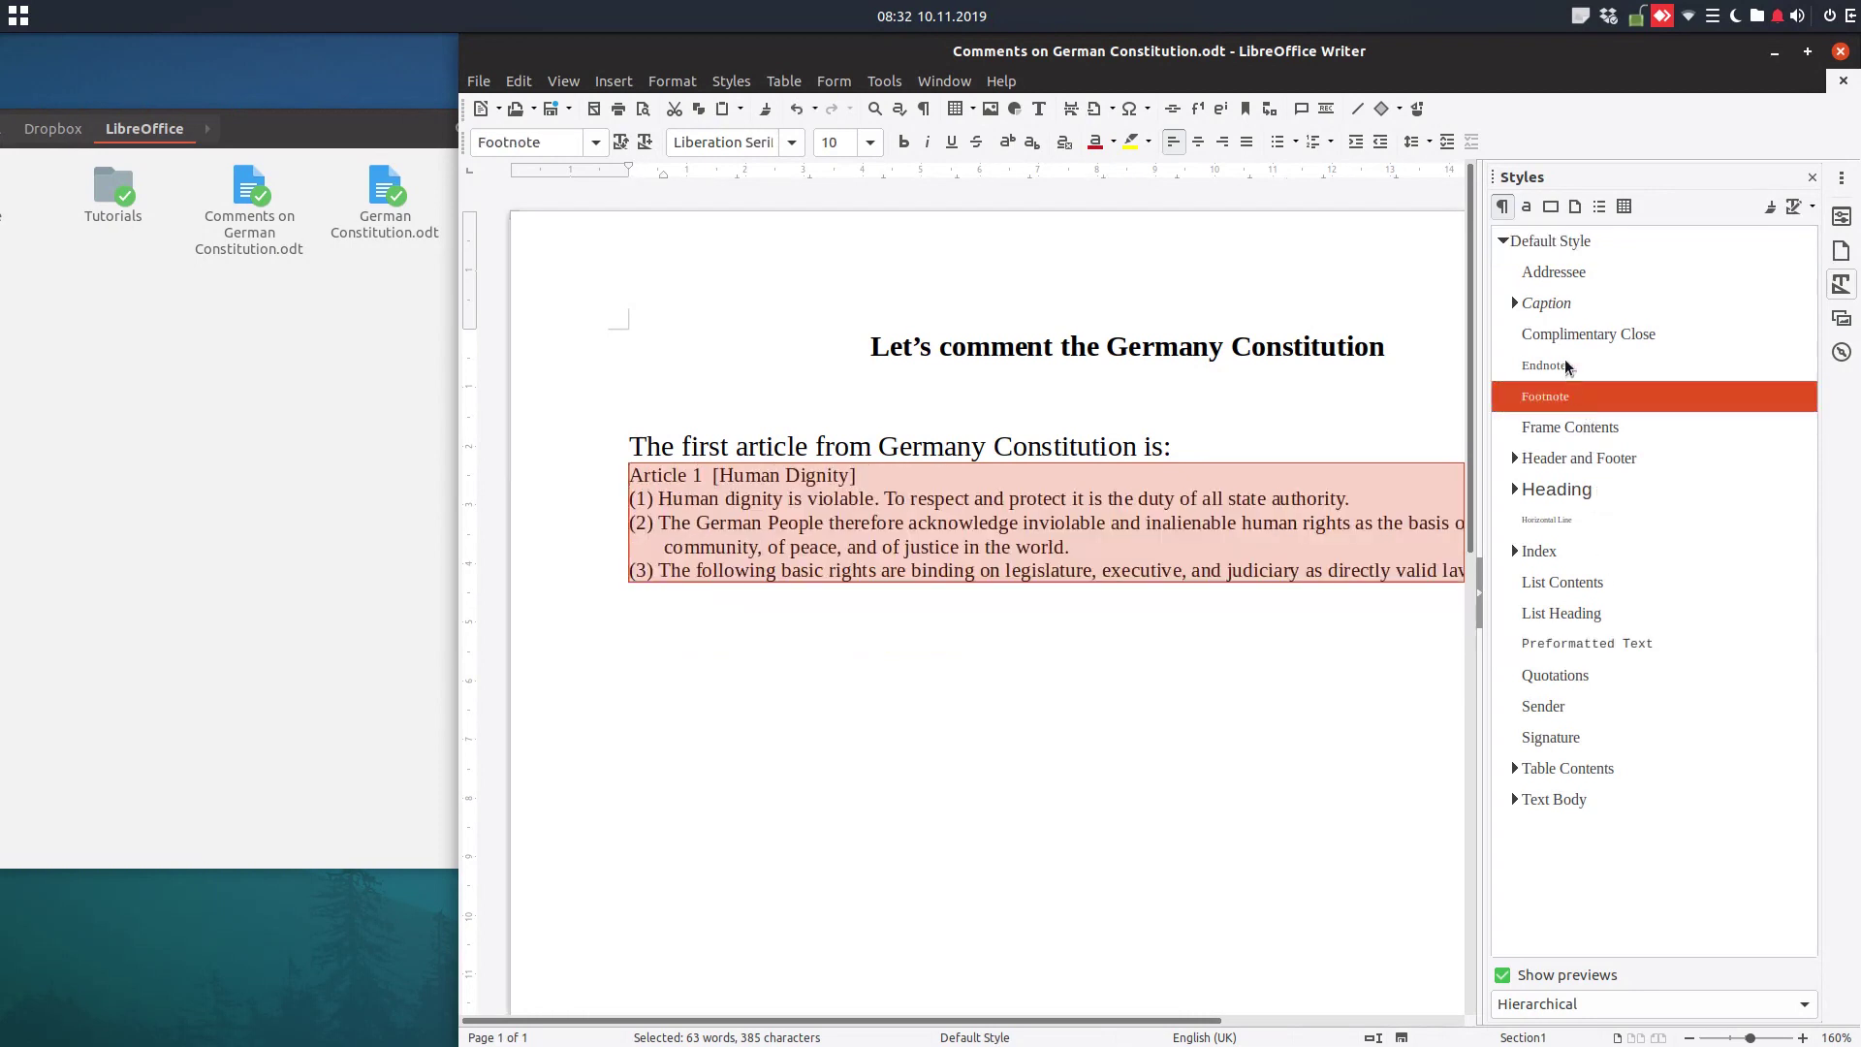
double_click(1578, 303)
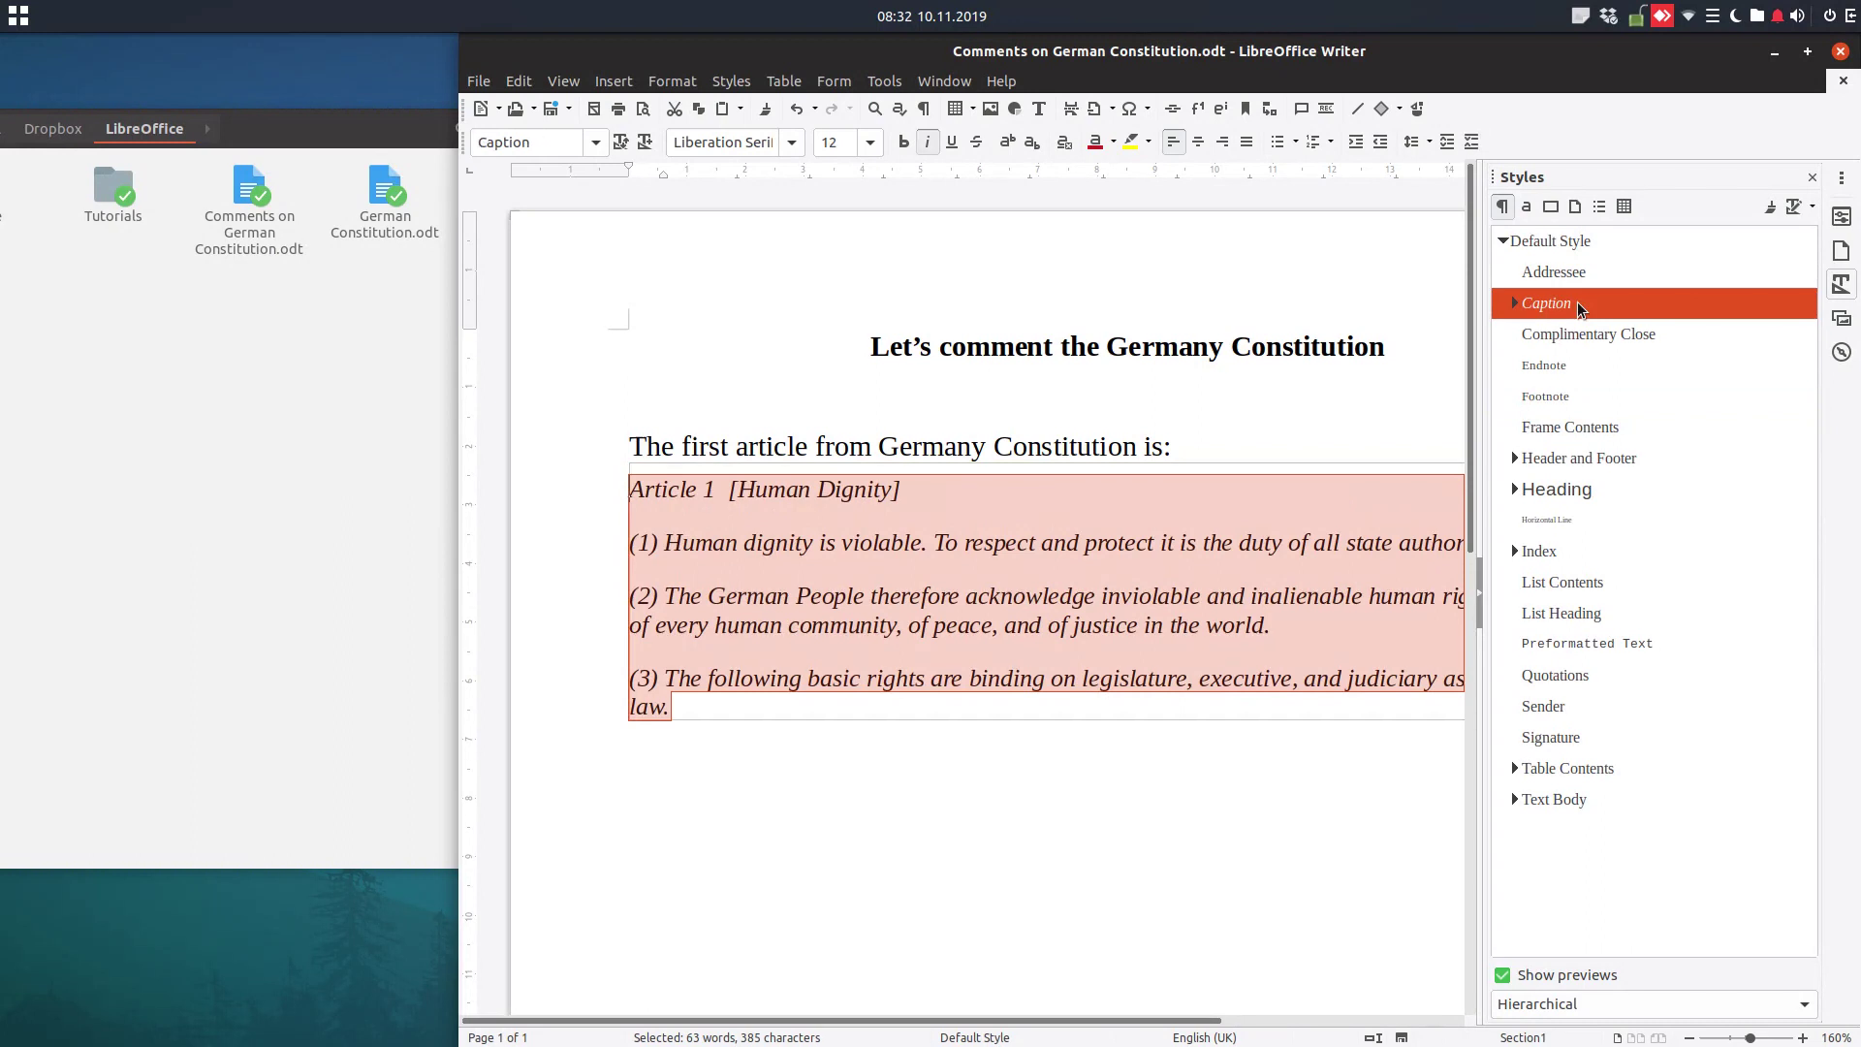
double_click(1572, 673)
click(1008, 624)
click(868, 750)
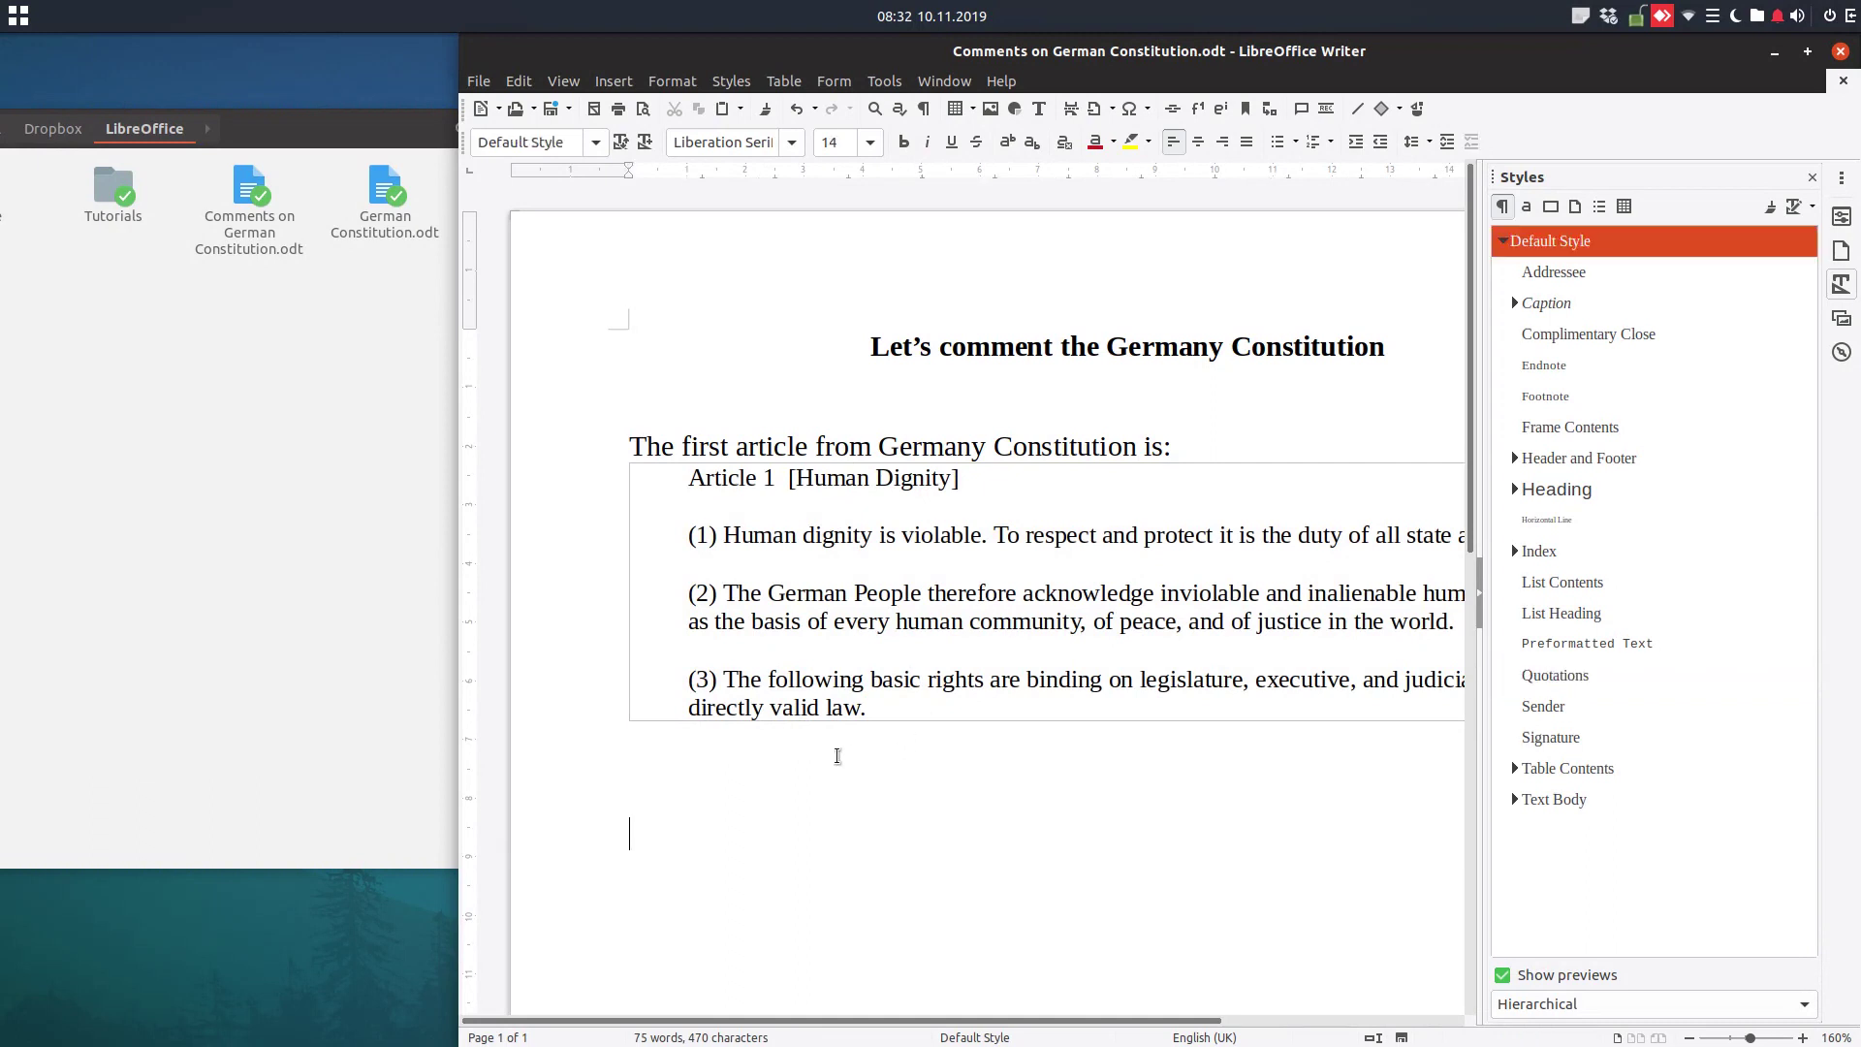
Type 'Another very important article is art. 4:' below the Article 1 section
text(Another very import)
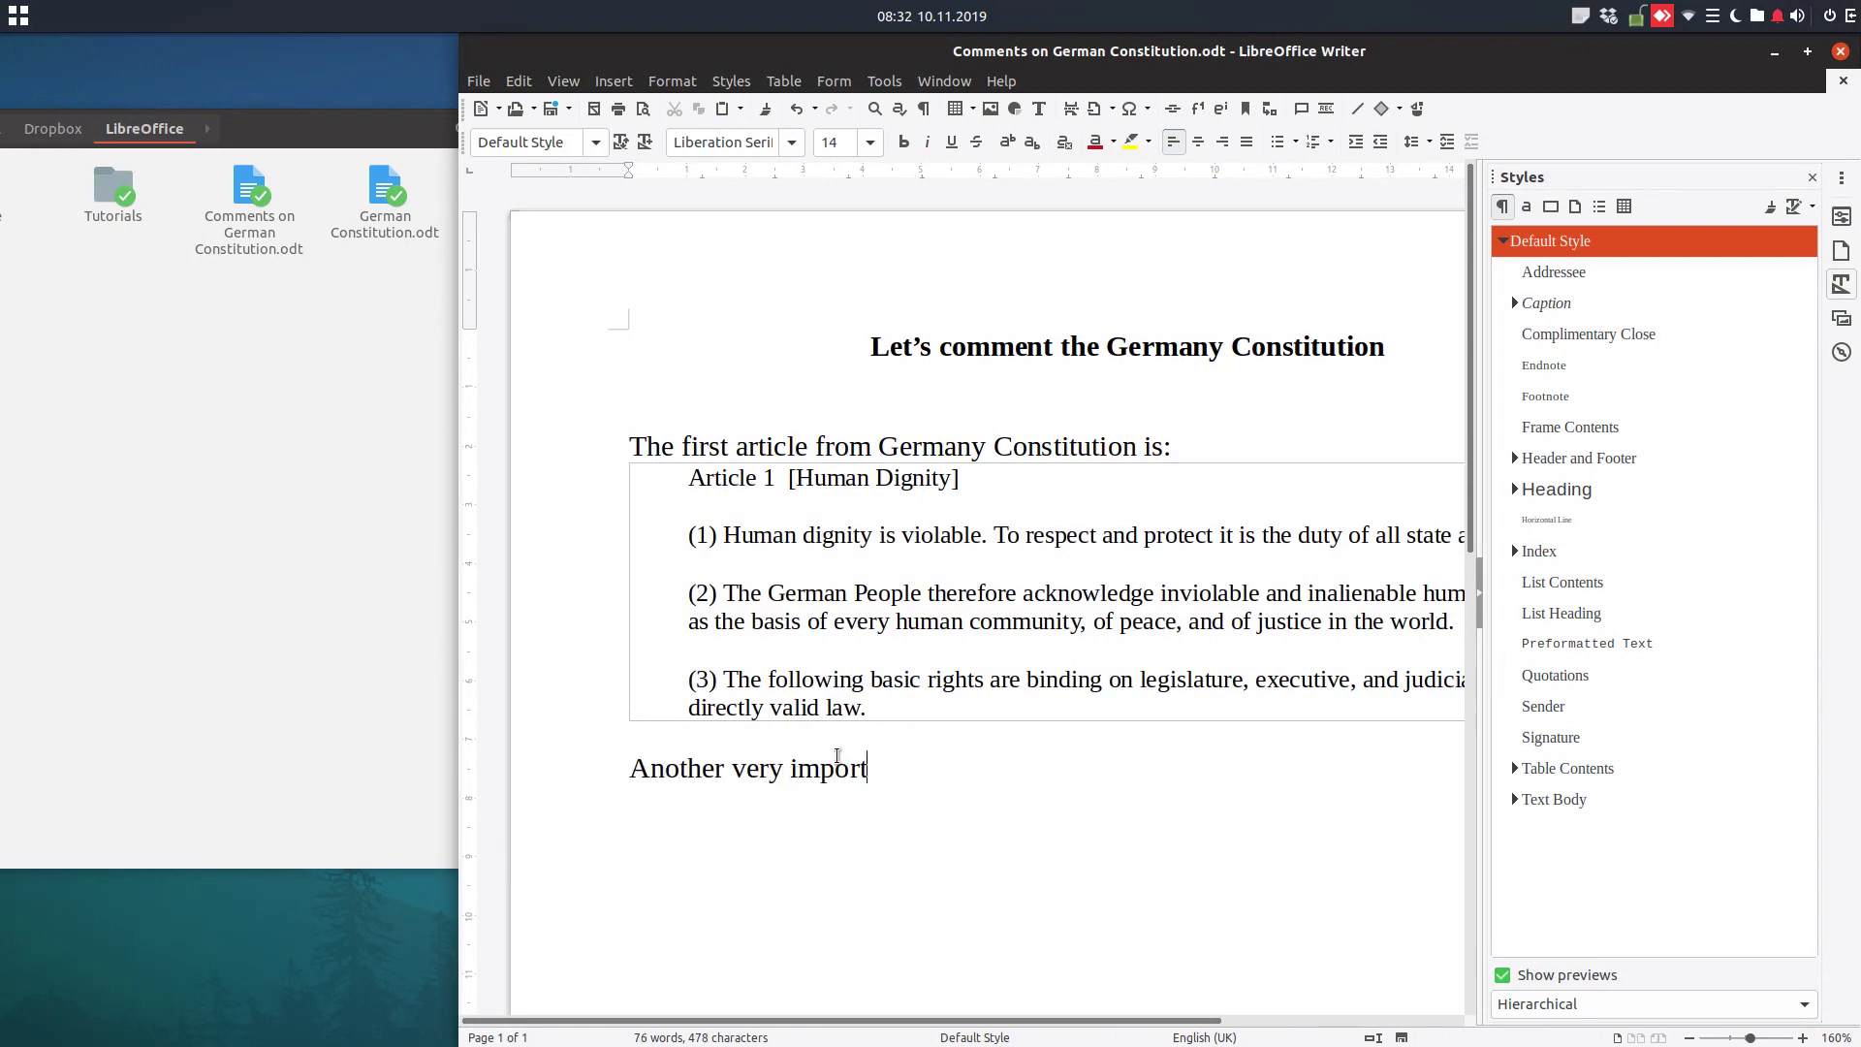
text(ant article is)
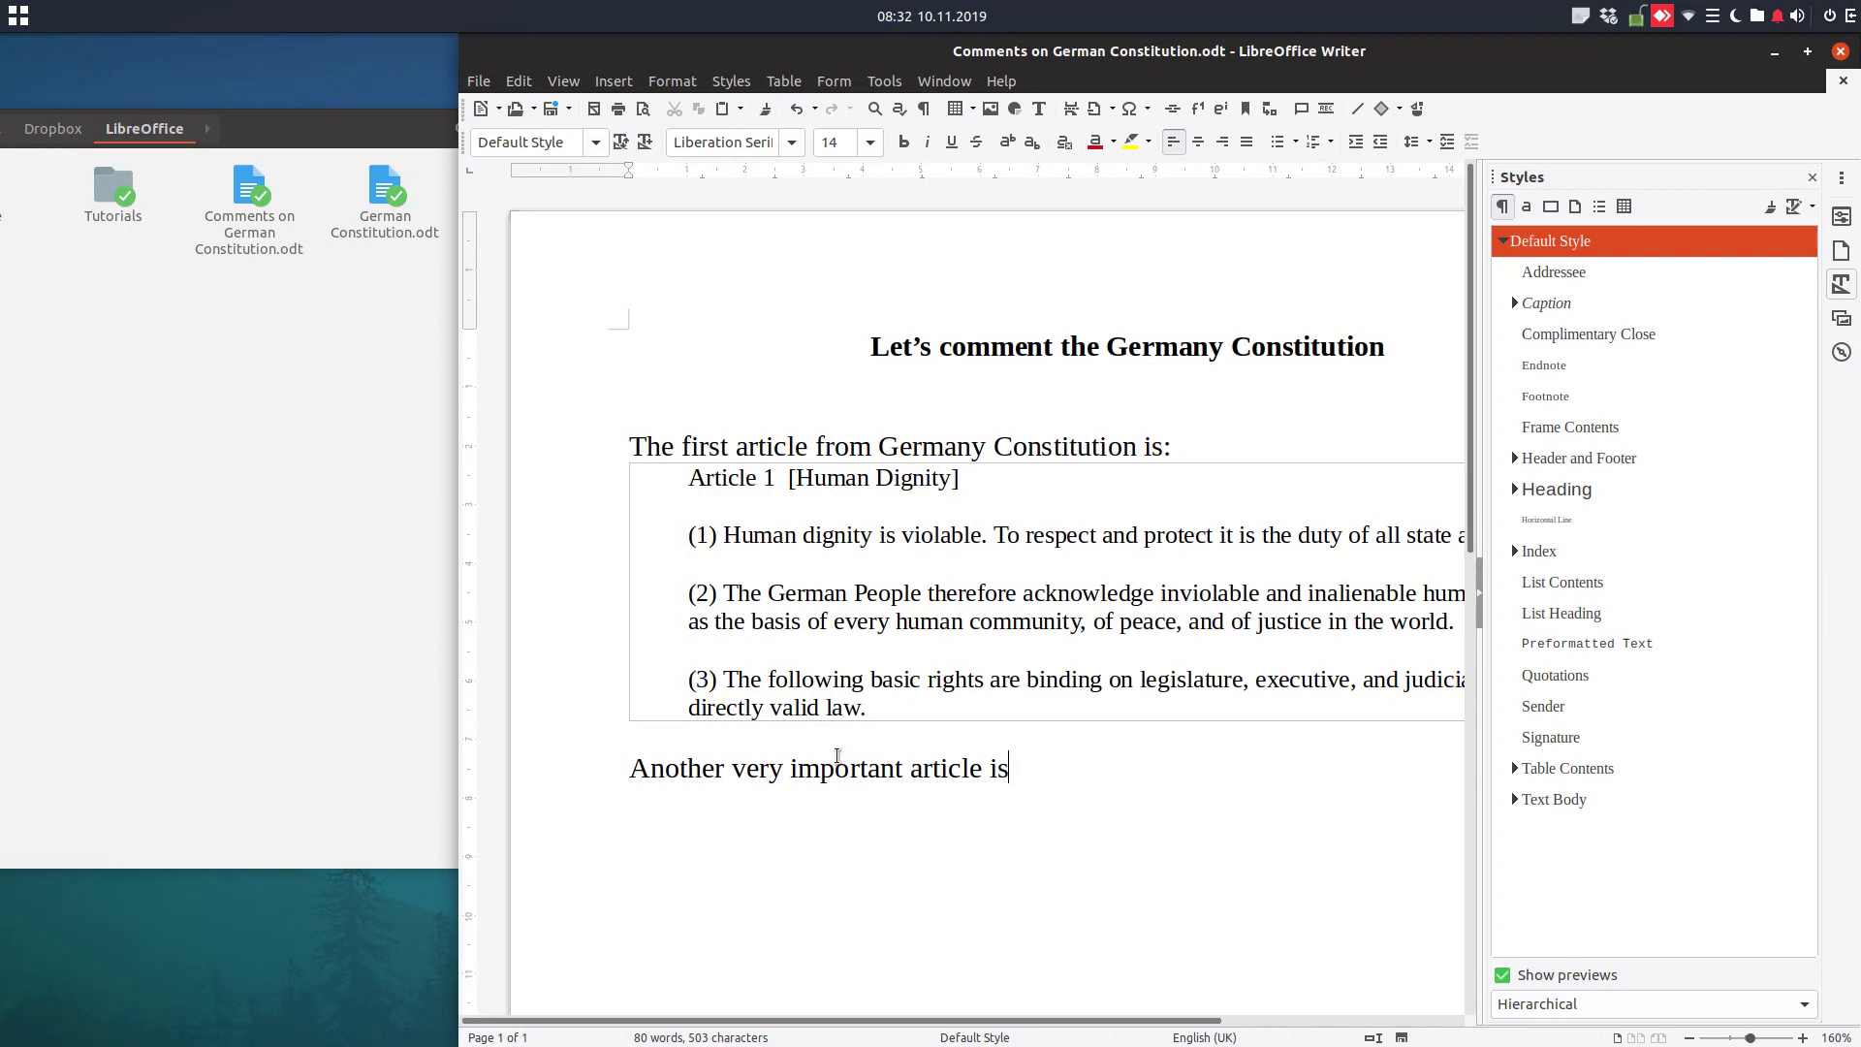
text( ar)
key(BackSpace)
Set up a new section linked to art4 of German Constitution.odt
click(616, 86)
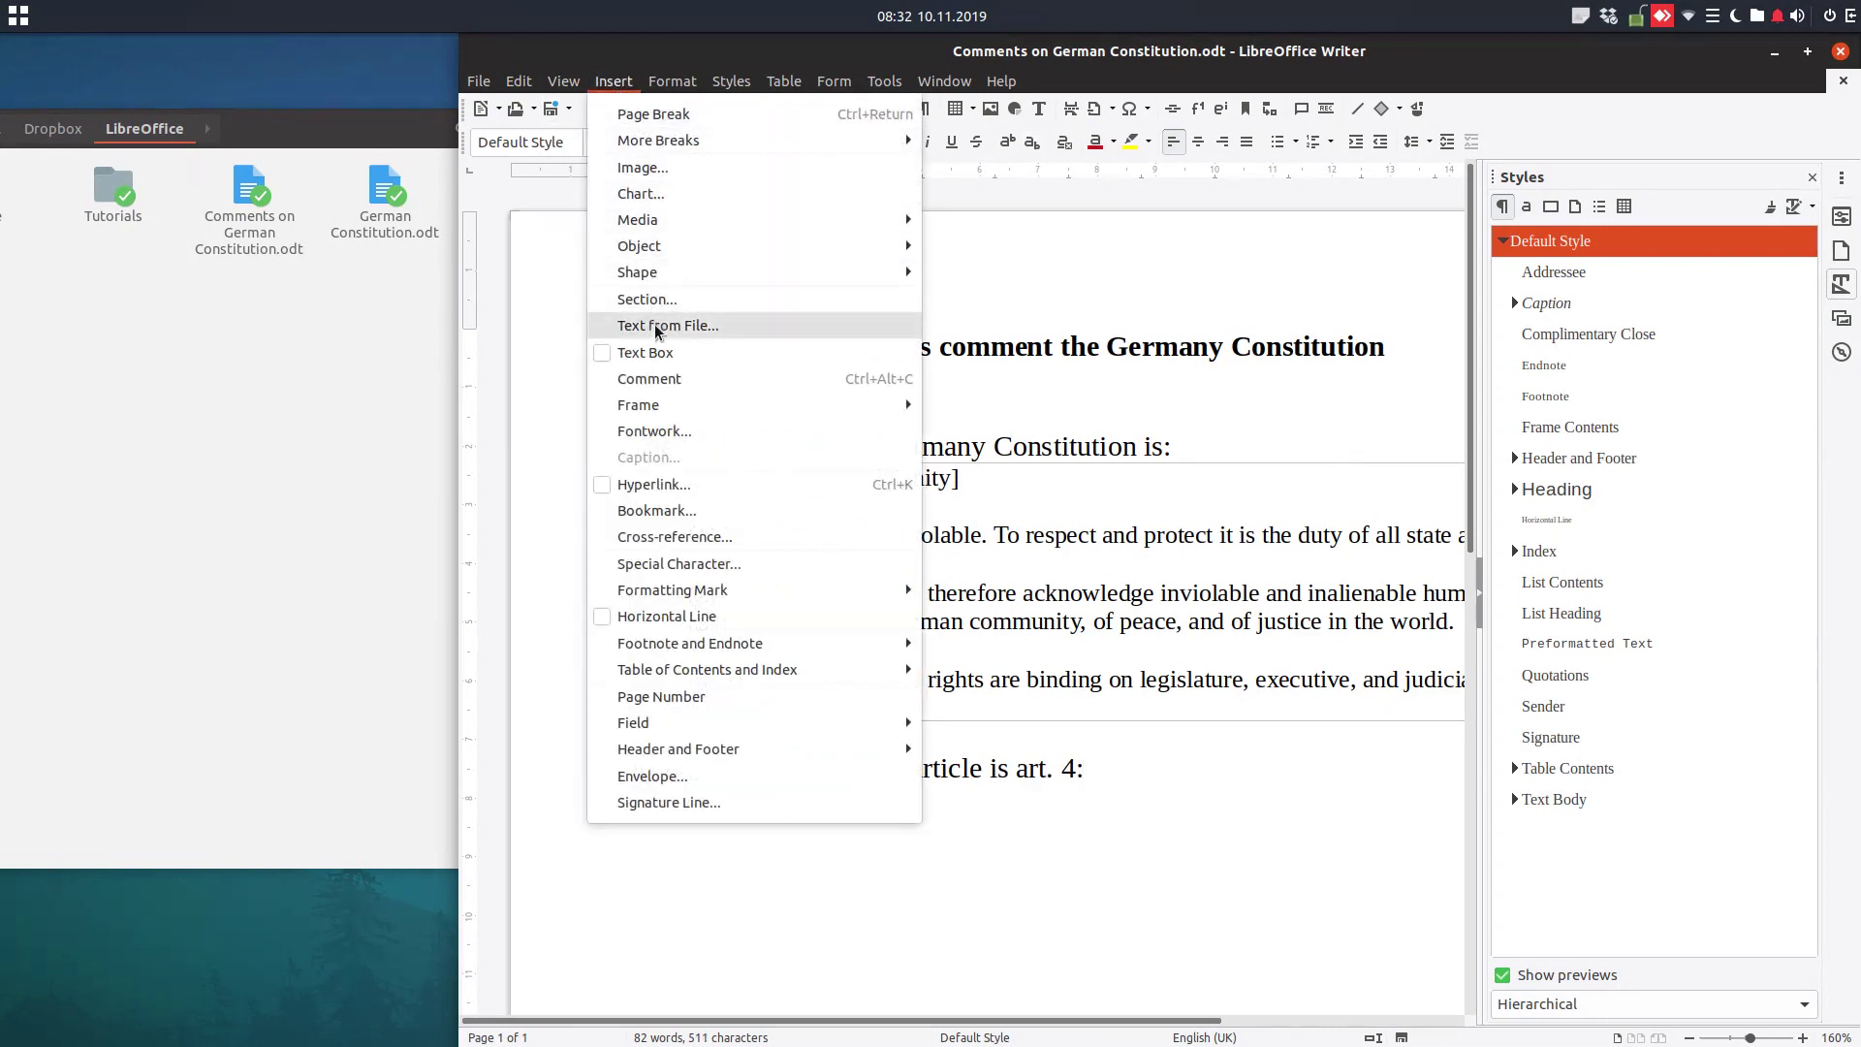
click(647, 299)
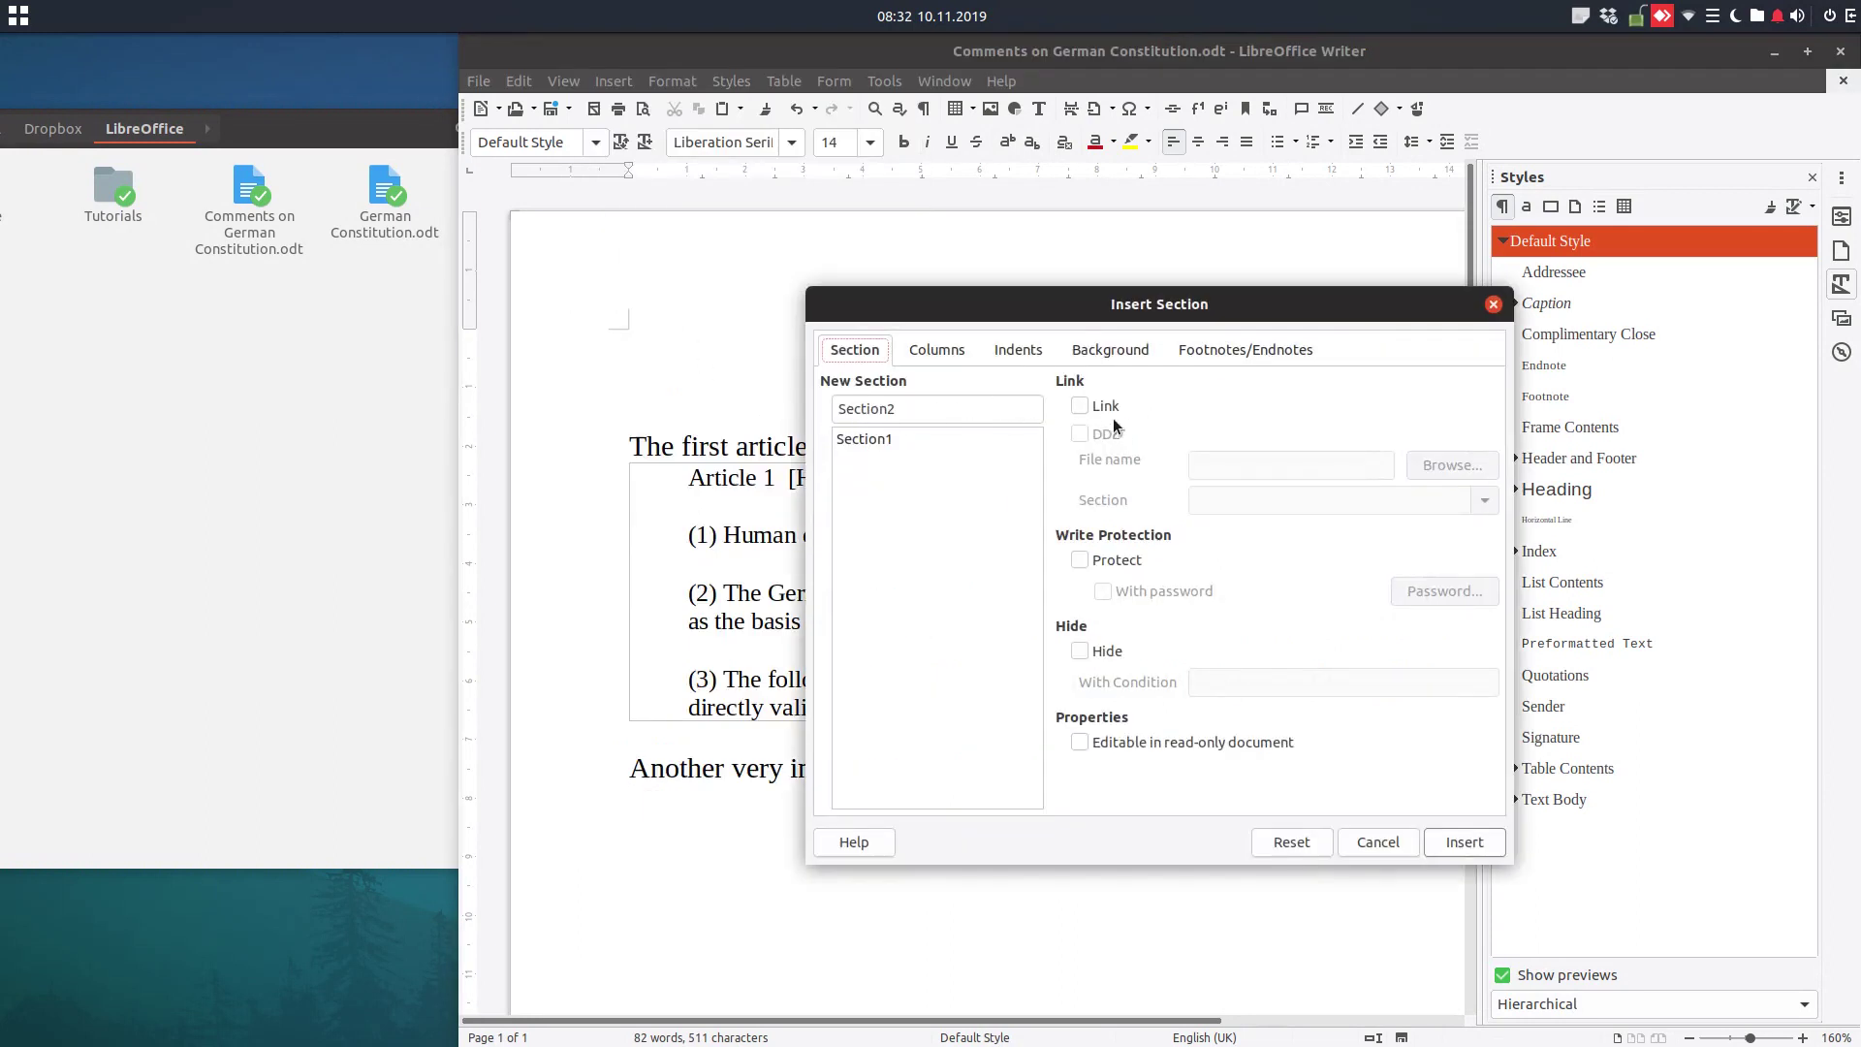
click(1110, 408)
click(1472, 467)
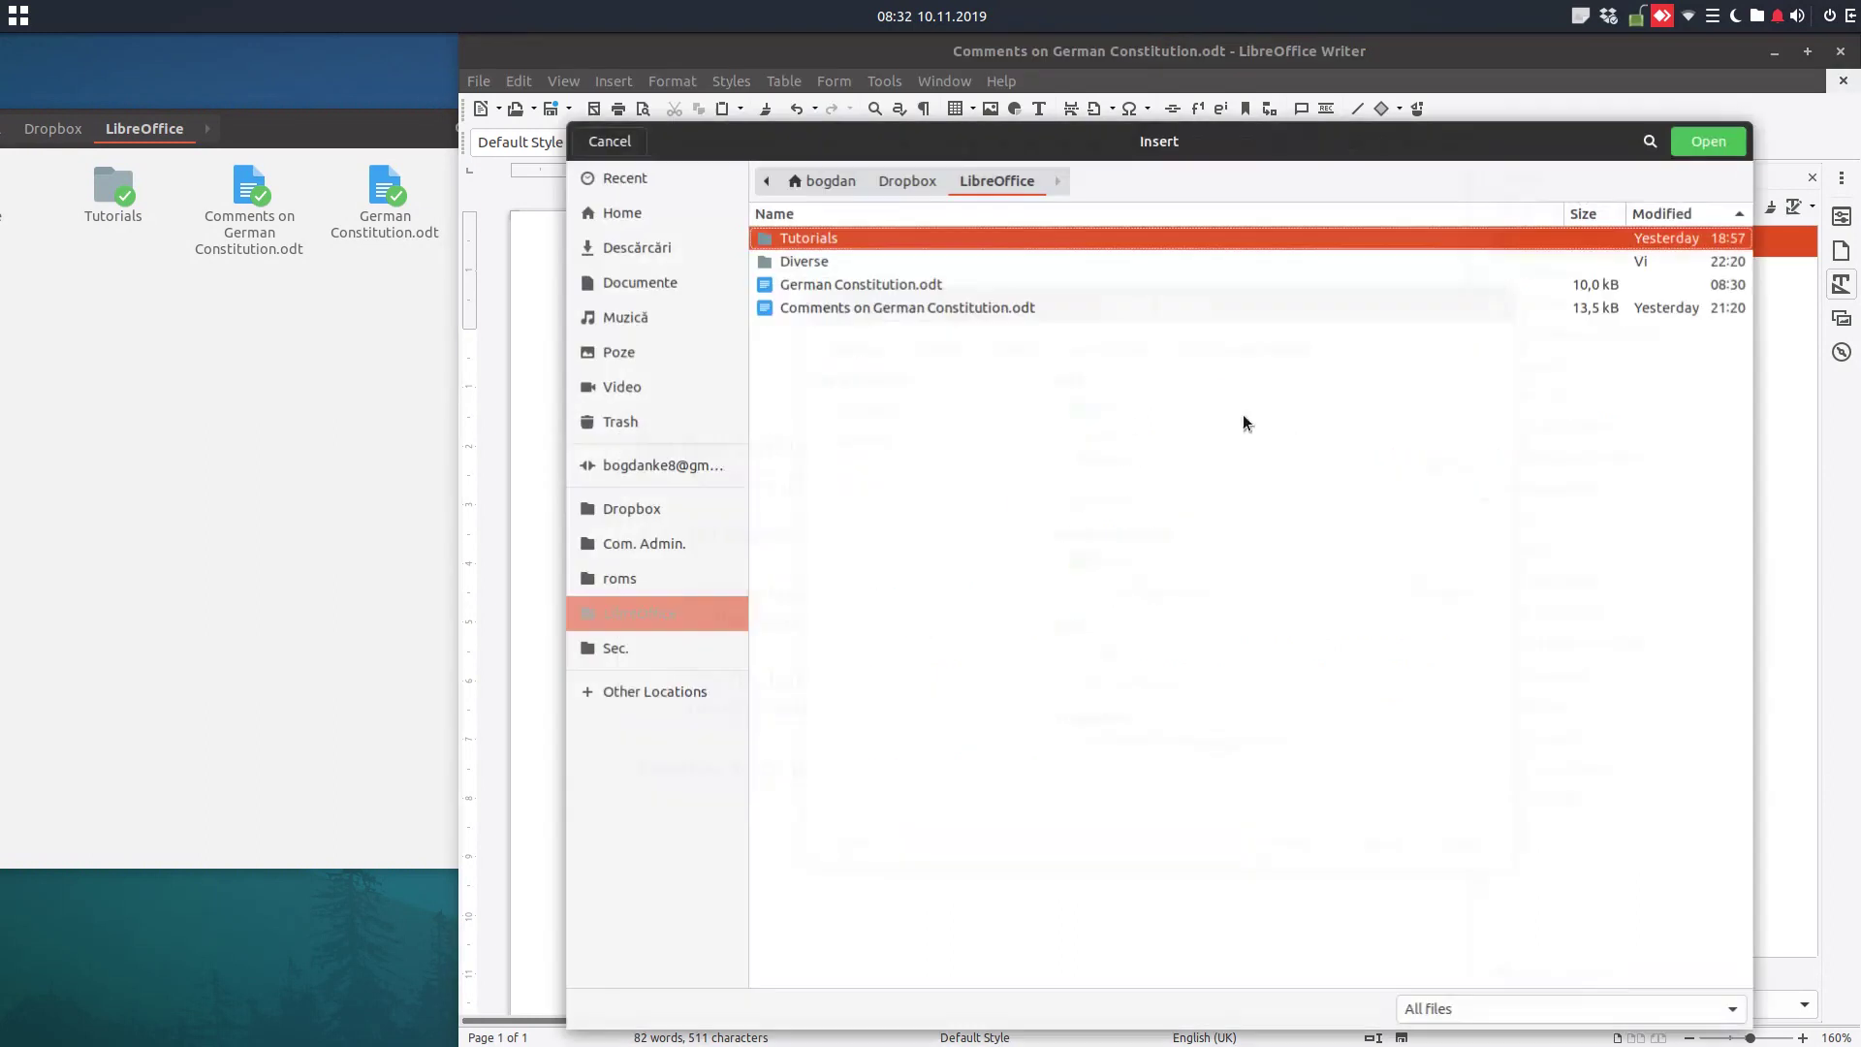
click(902, 286)
click(1709, 142)
click(1257, 498)
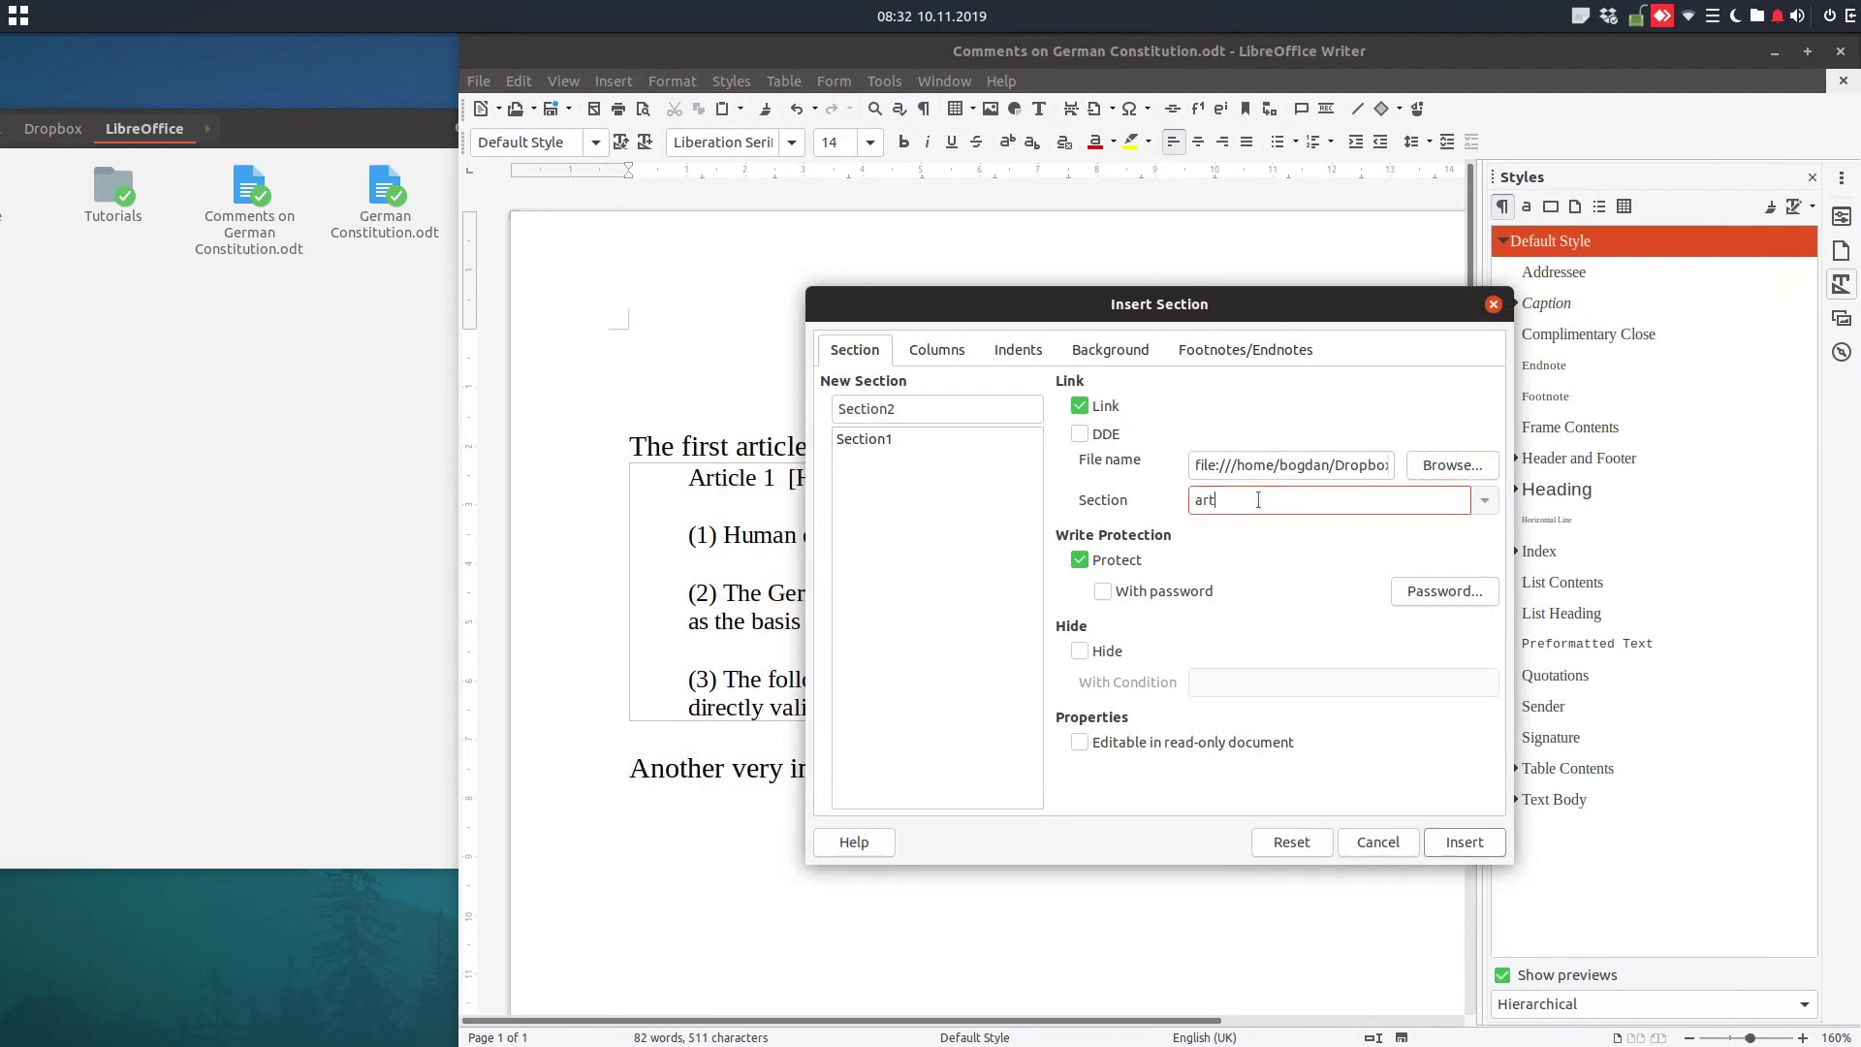
Protect the Article 4 section with a password and insert it
click(1128, 590)
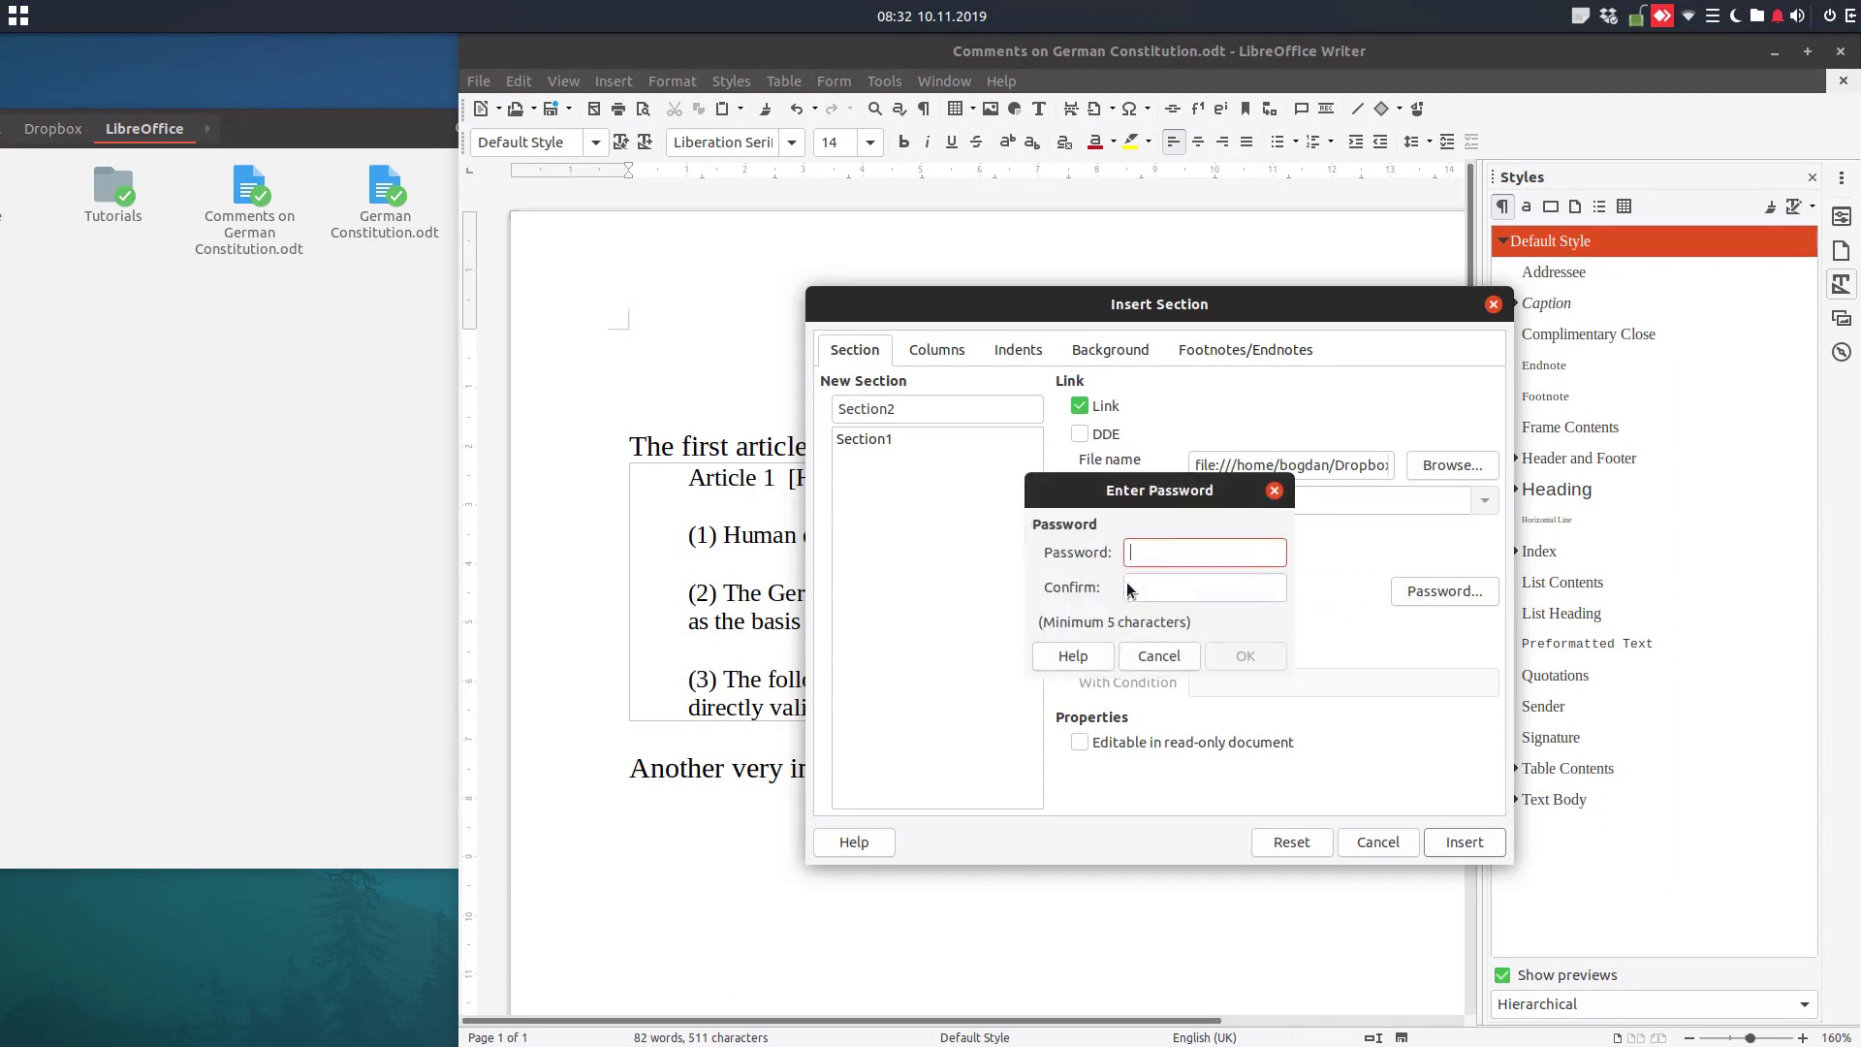
text(12345)
key(Tab)
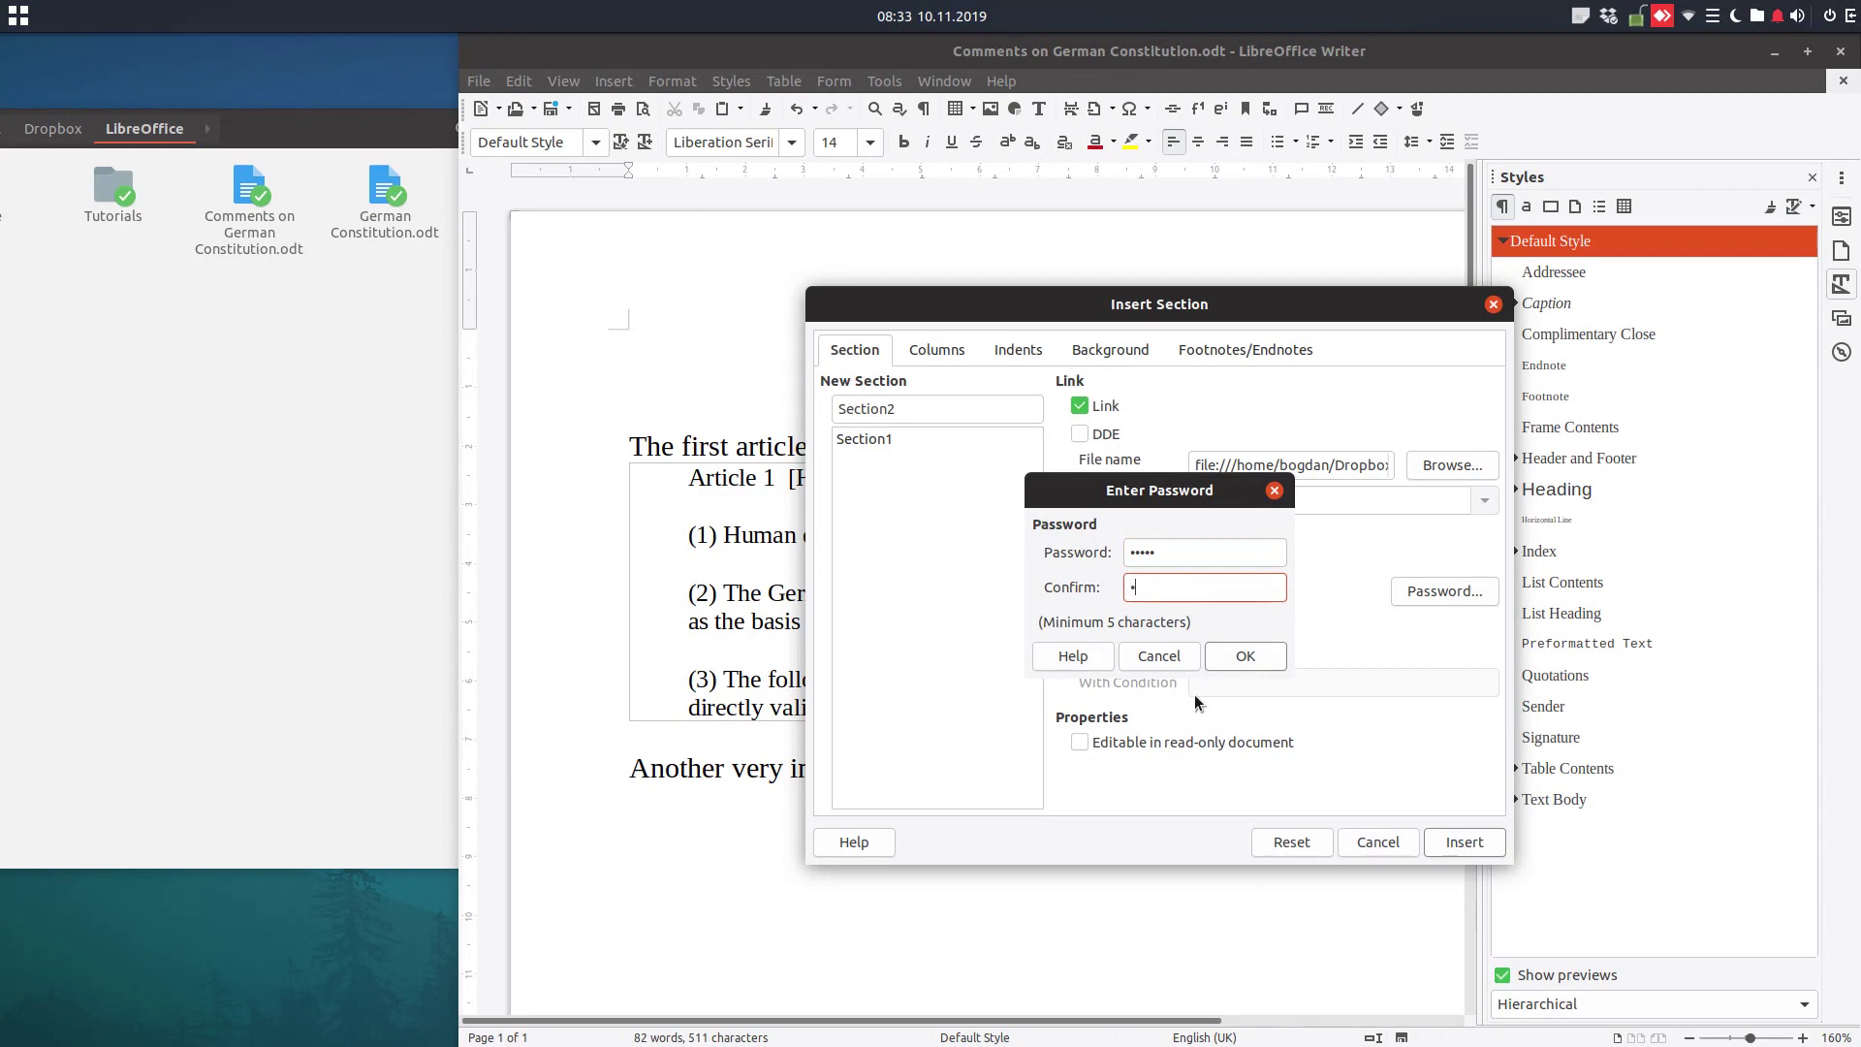
click(1261, 663)
click(1462, 841)
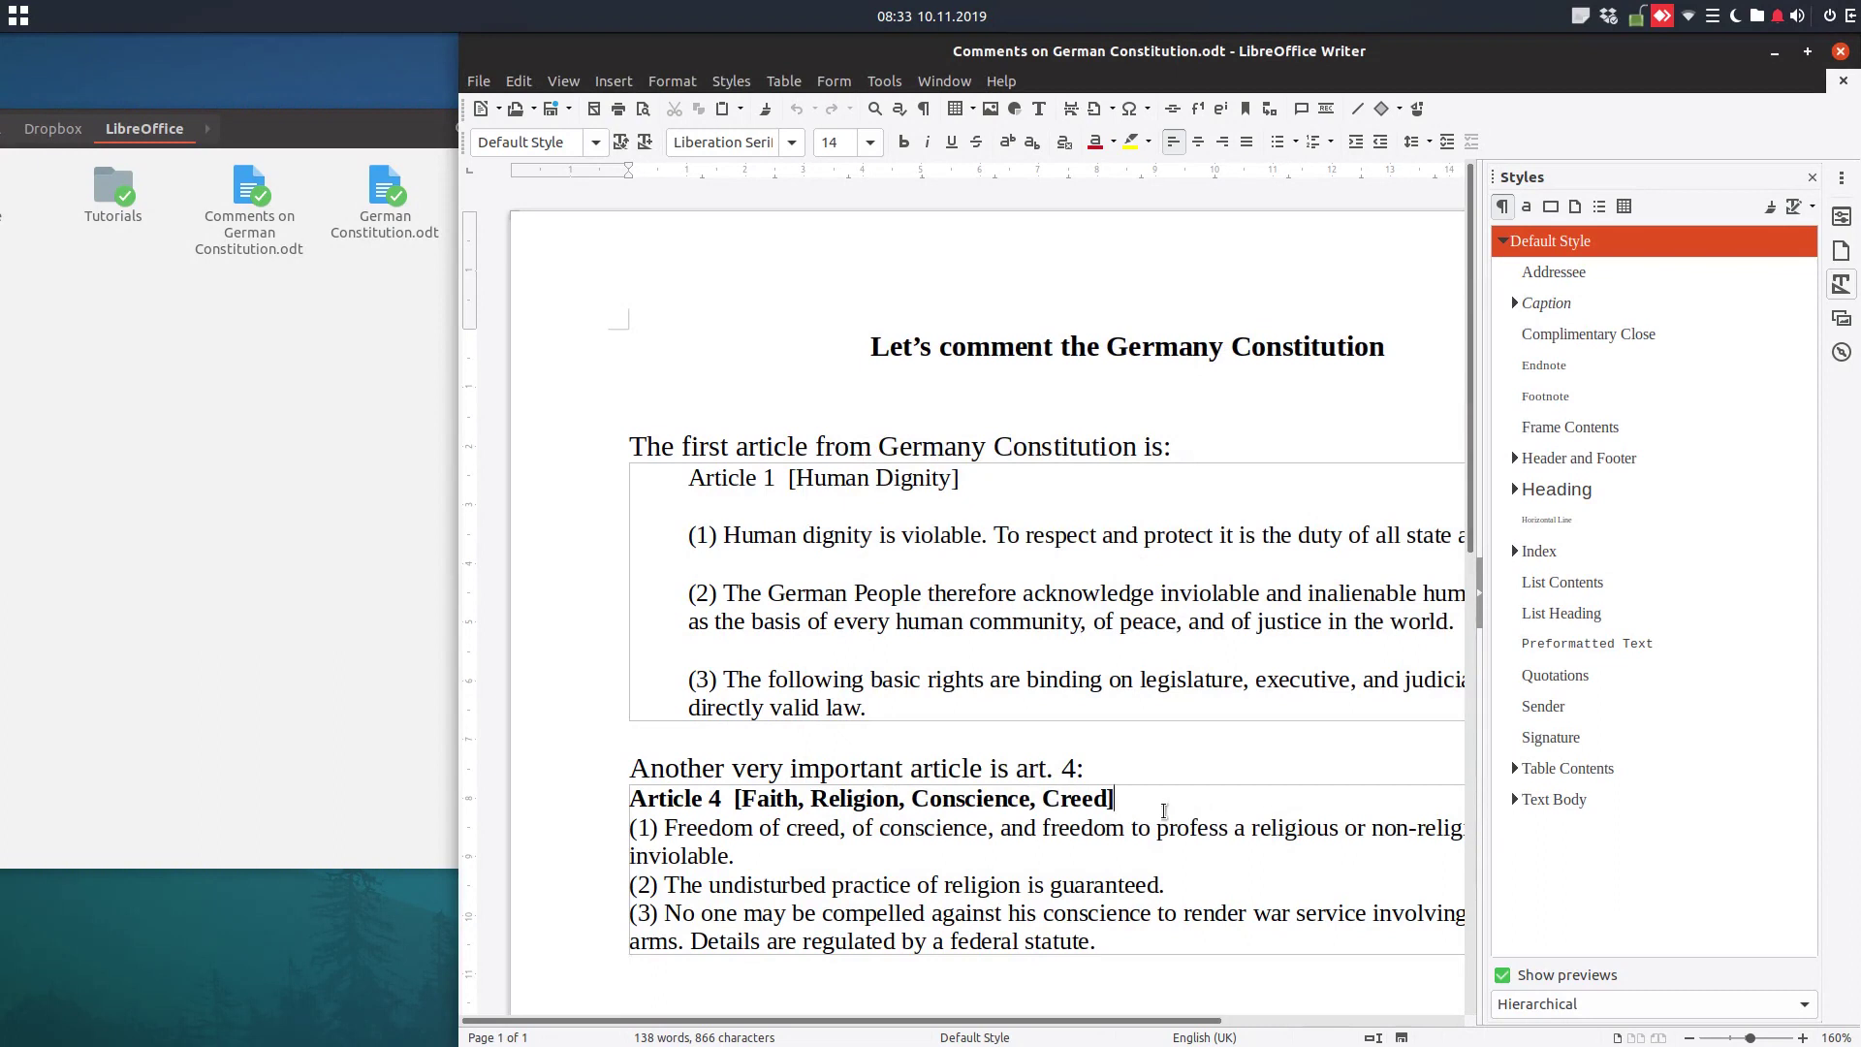
Try applying the Quotations style to the Article 4 section text
click(1164, 810)
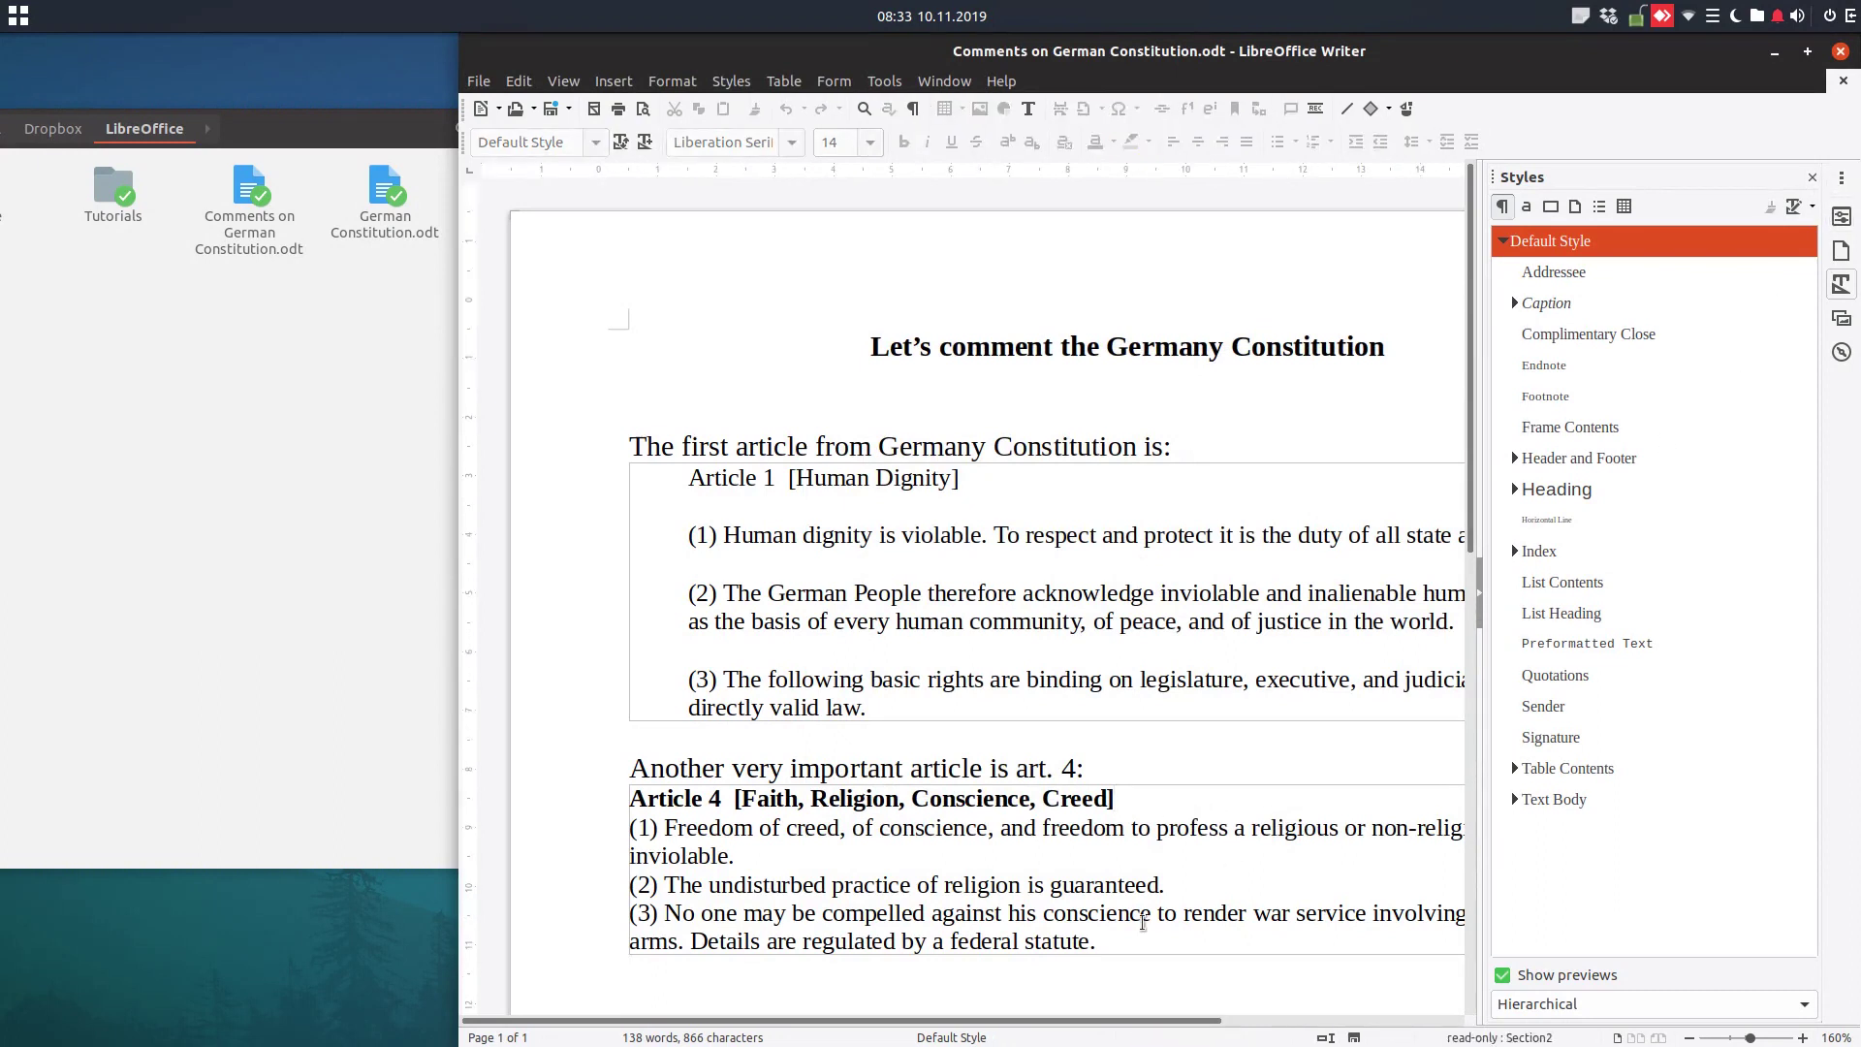
drag(1093, 940, 628, 797)
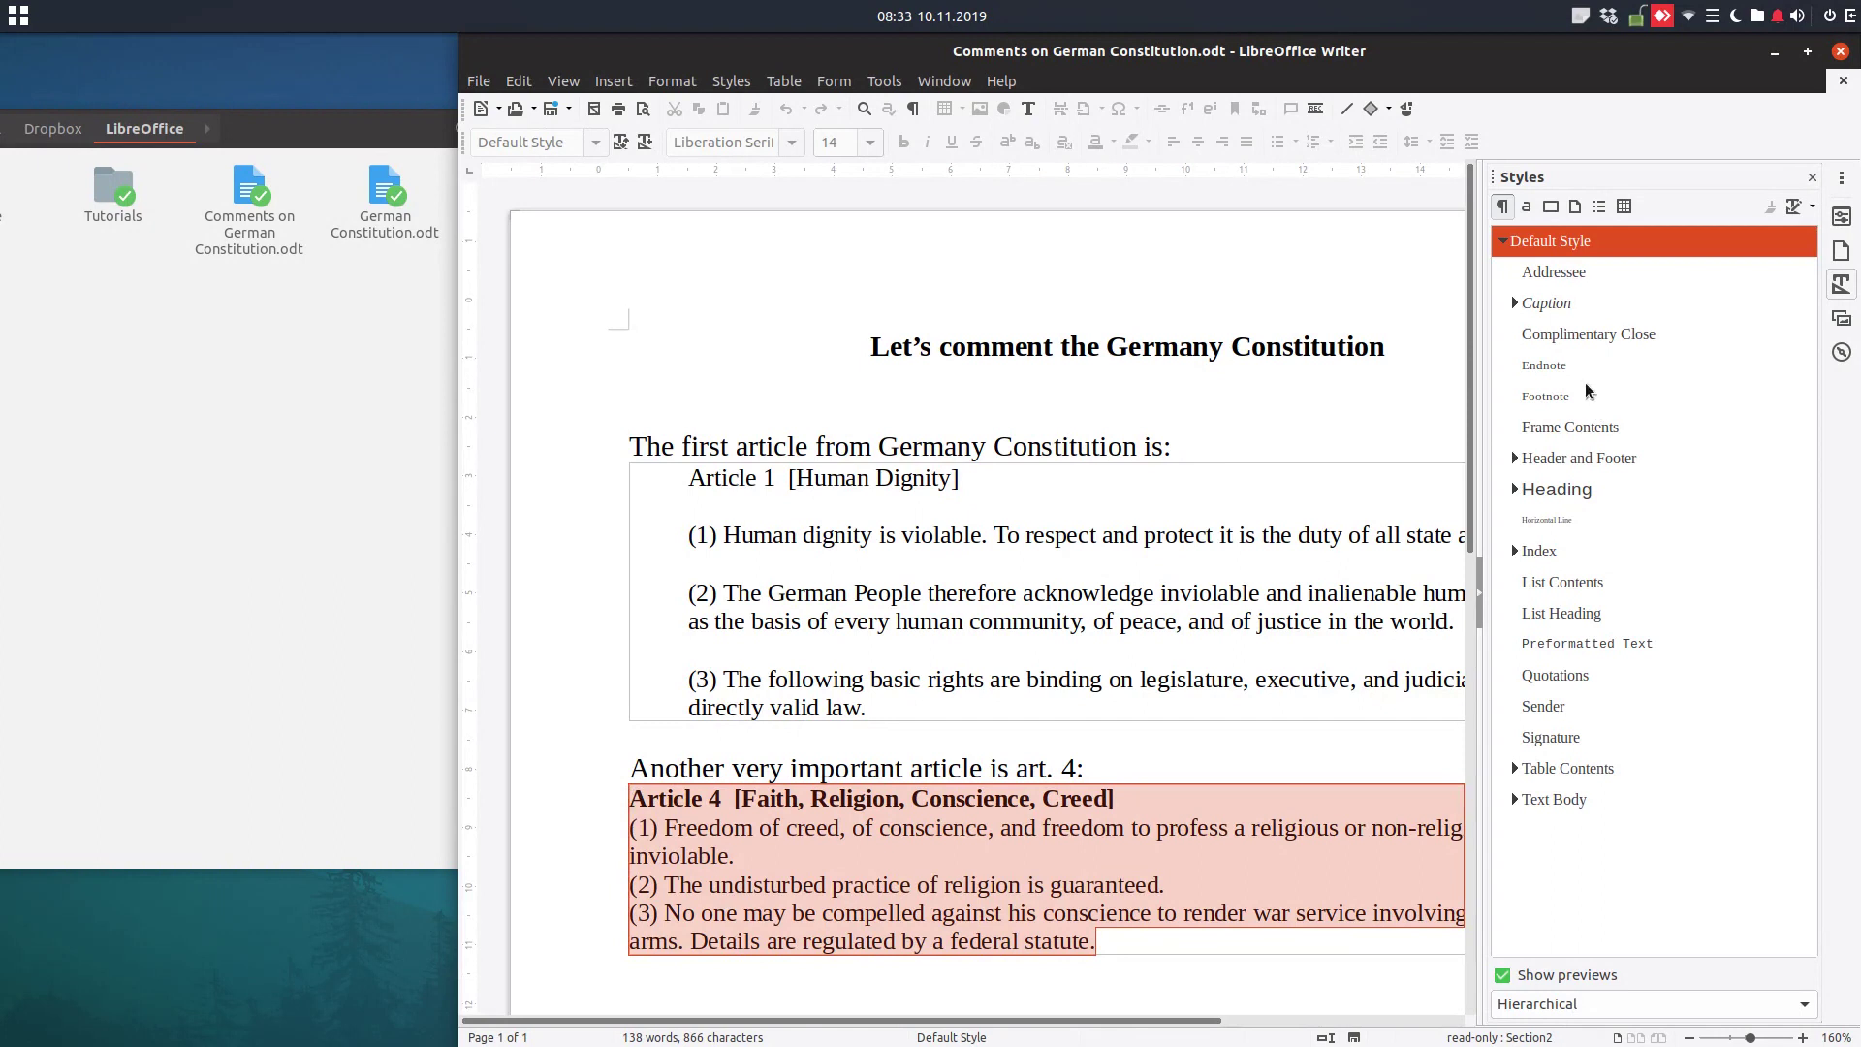
click(1569, 678)
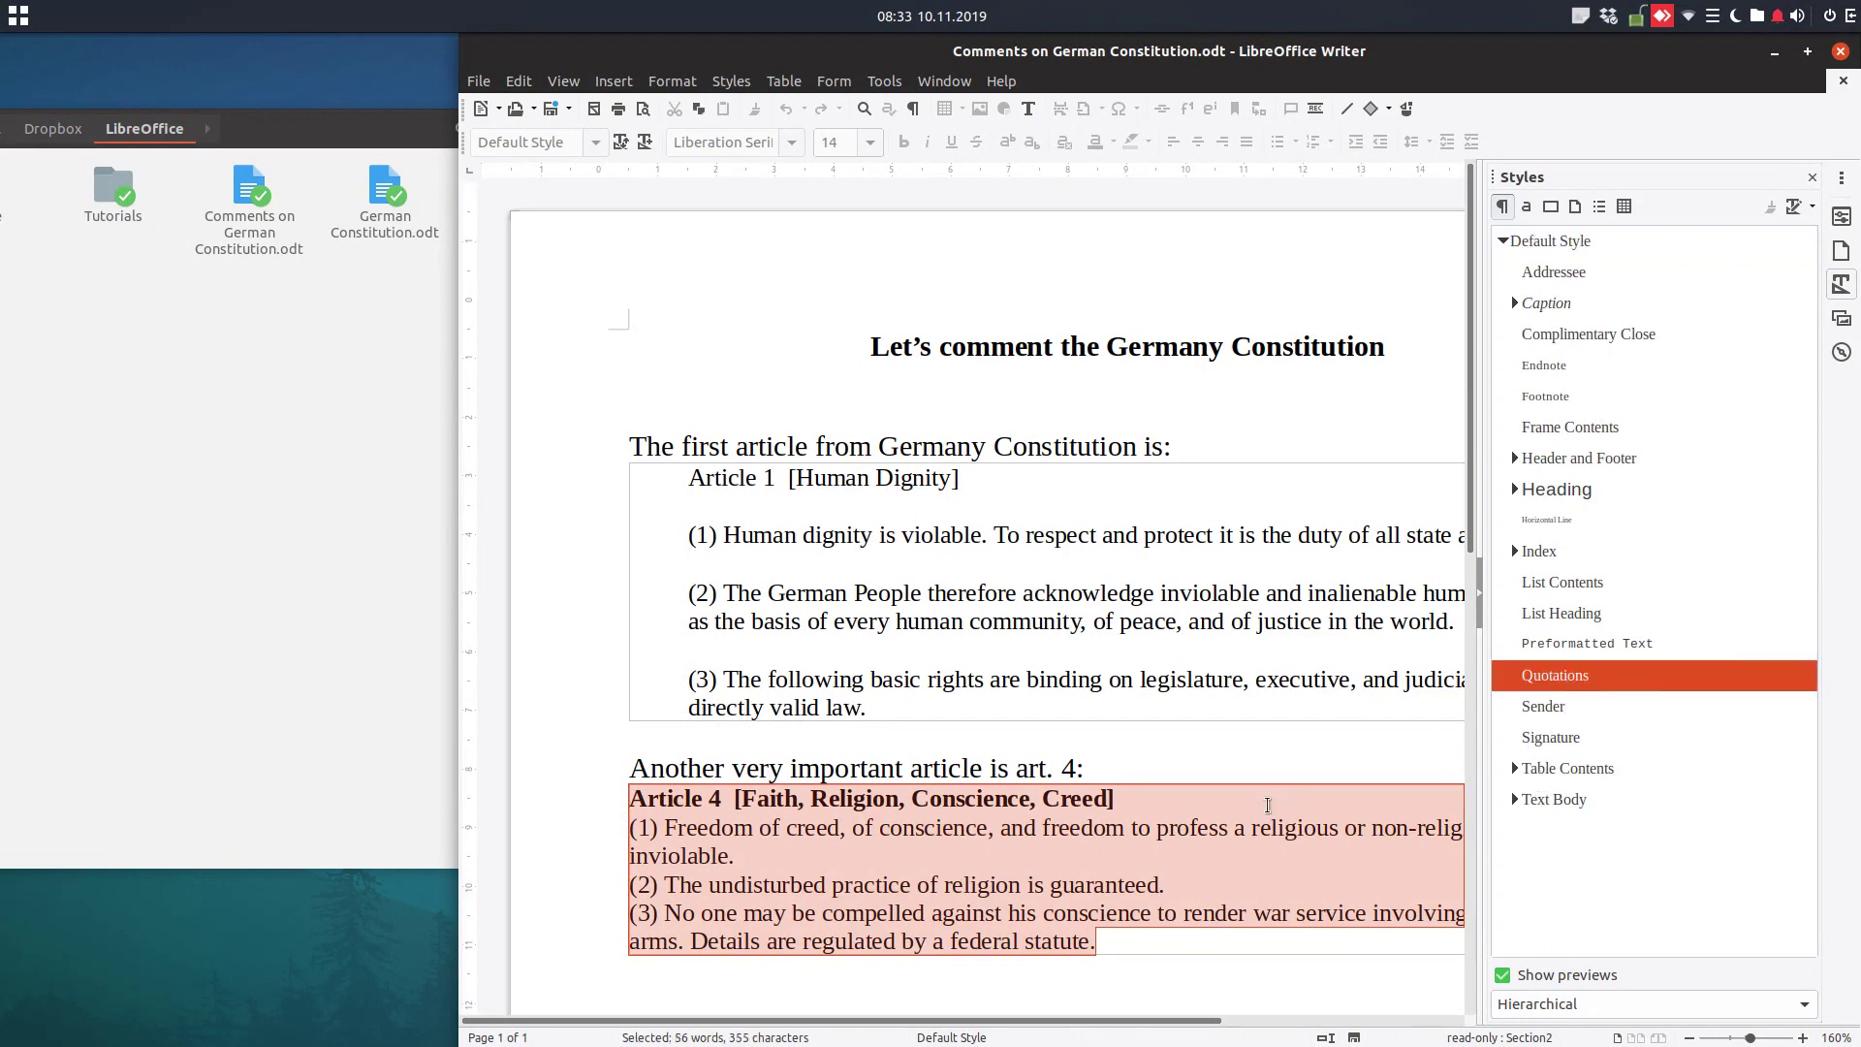
click(1264, 801)
click(1572, 683)
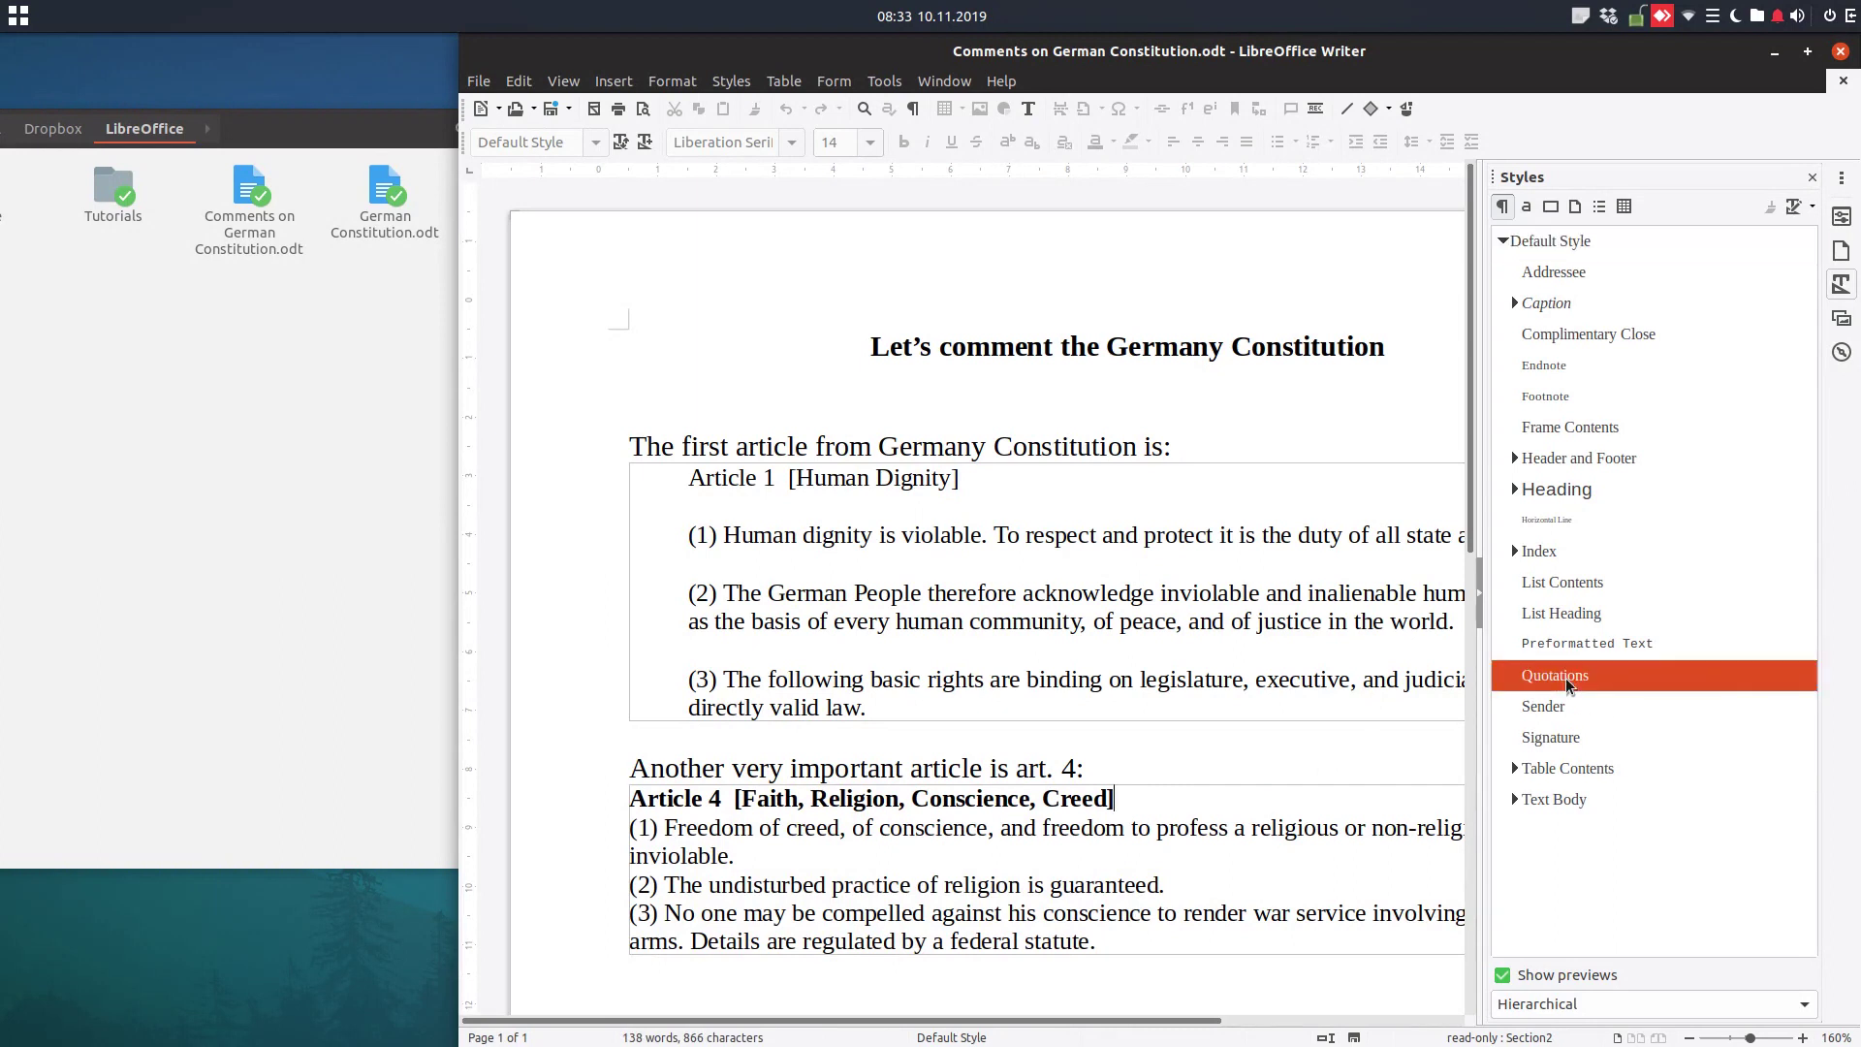
drag(1113, 927, 625, 795)
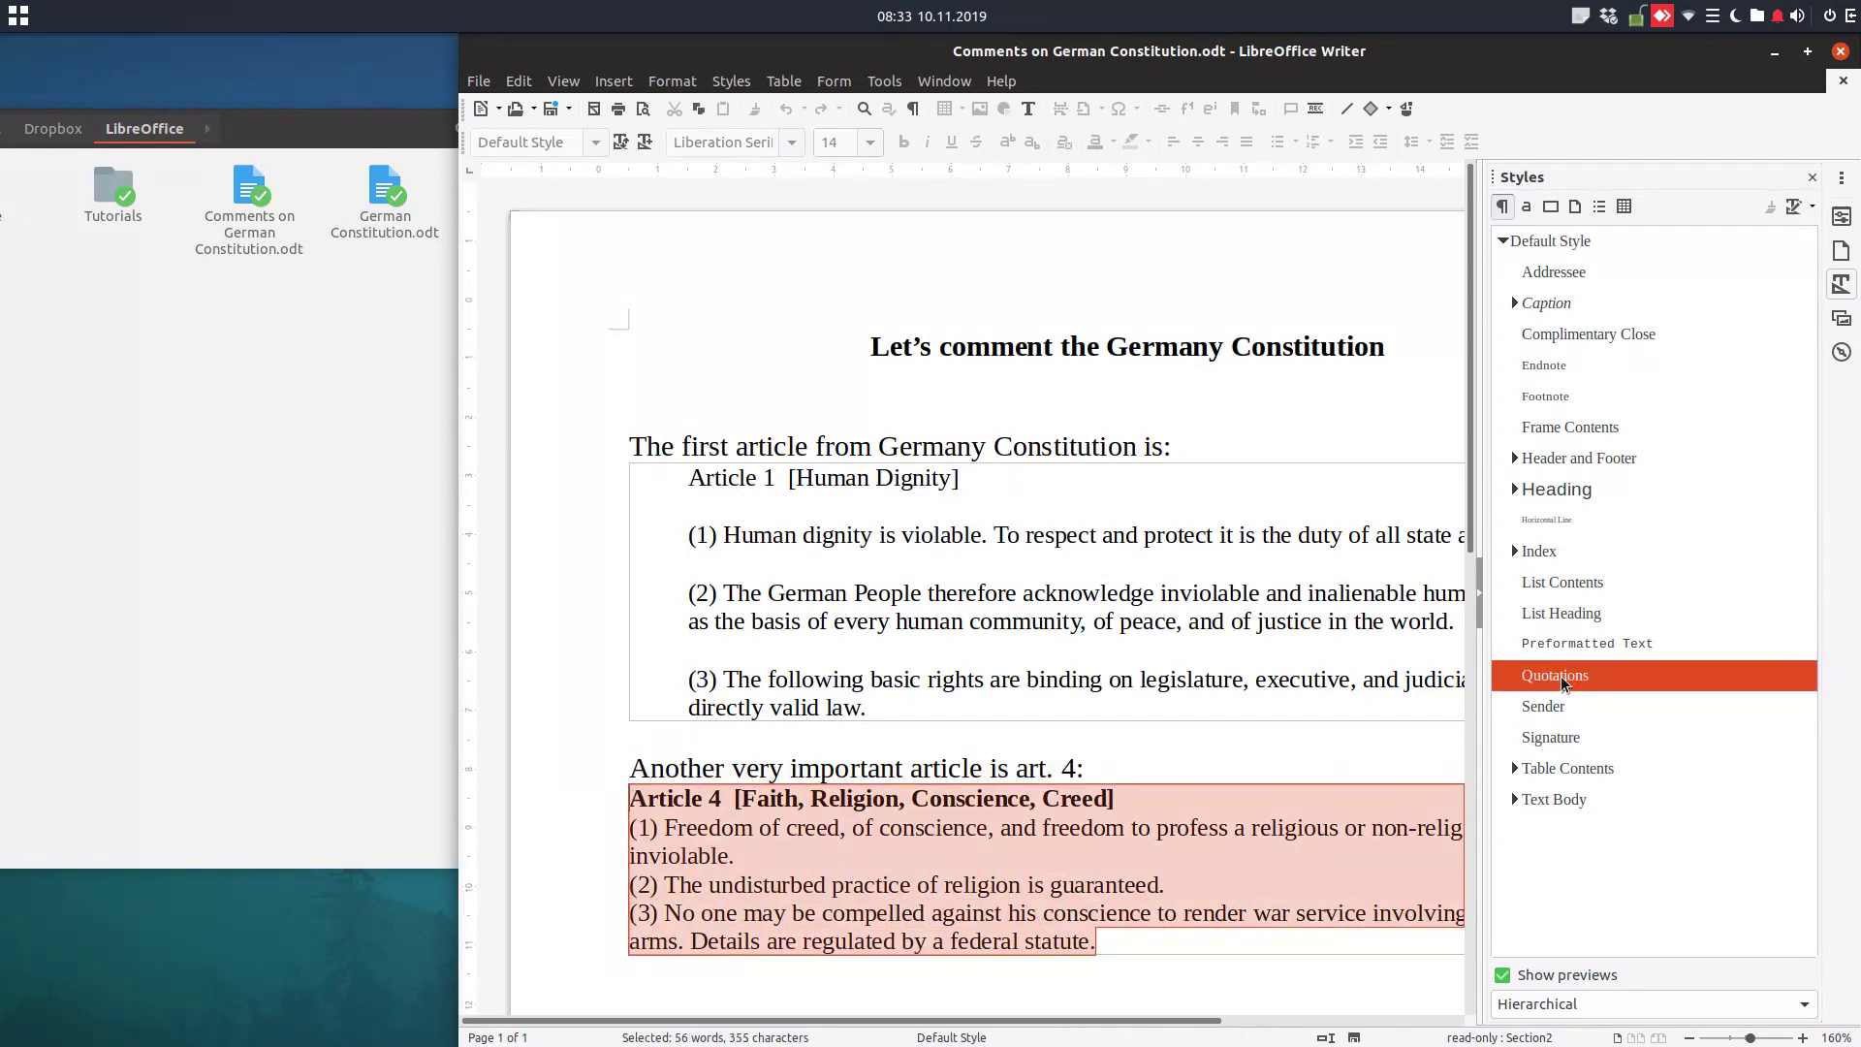
click(1054, 882)
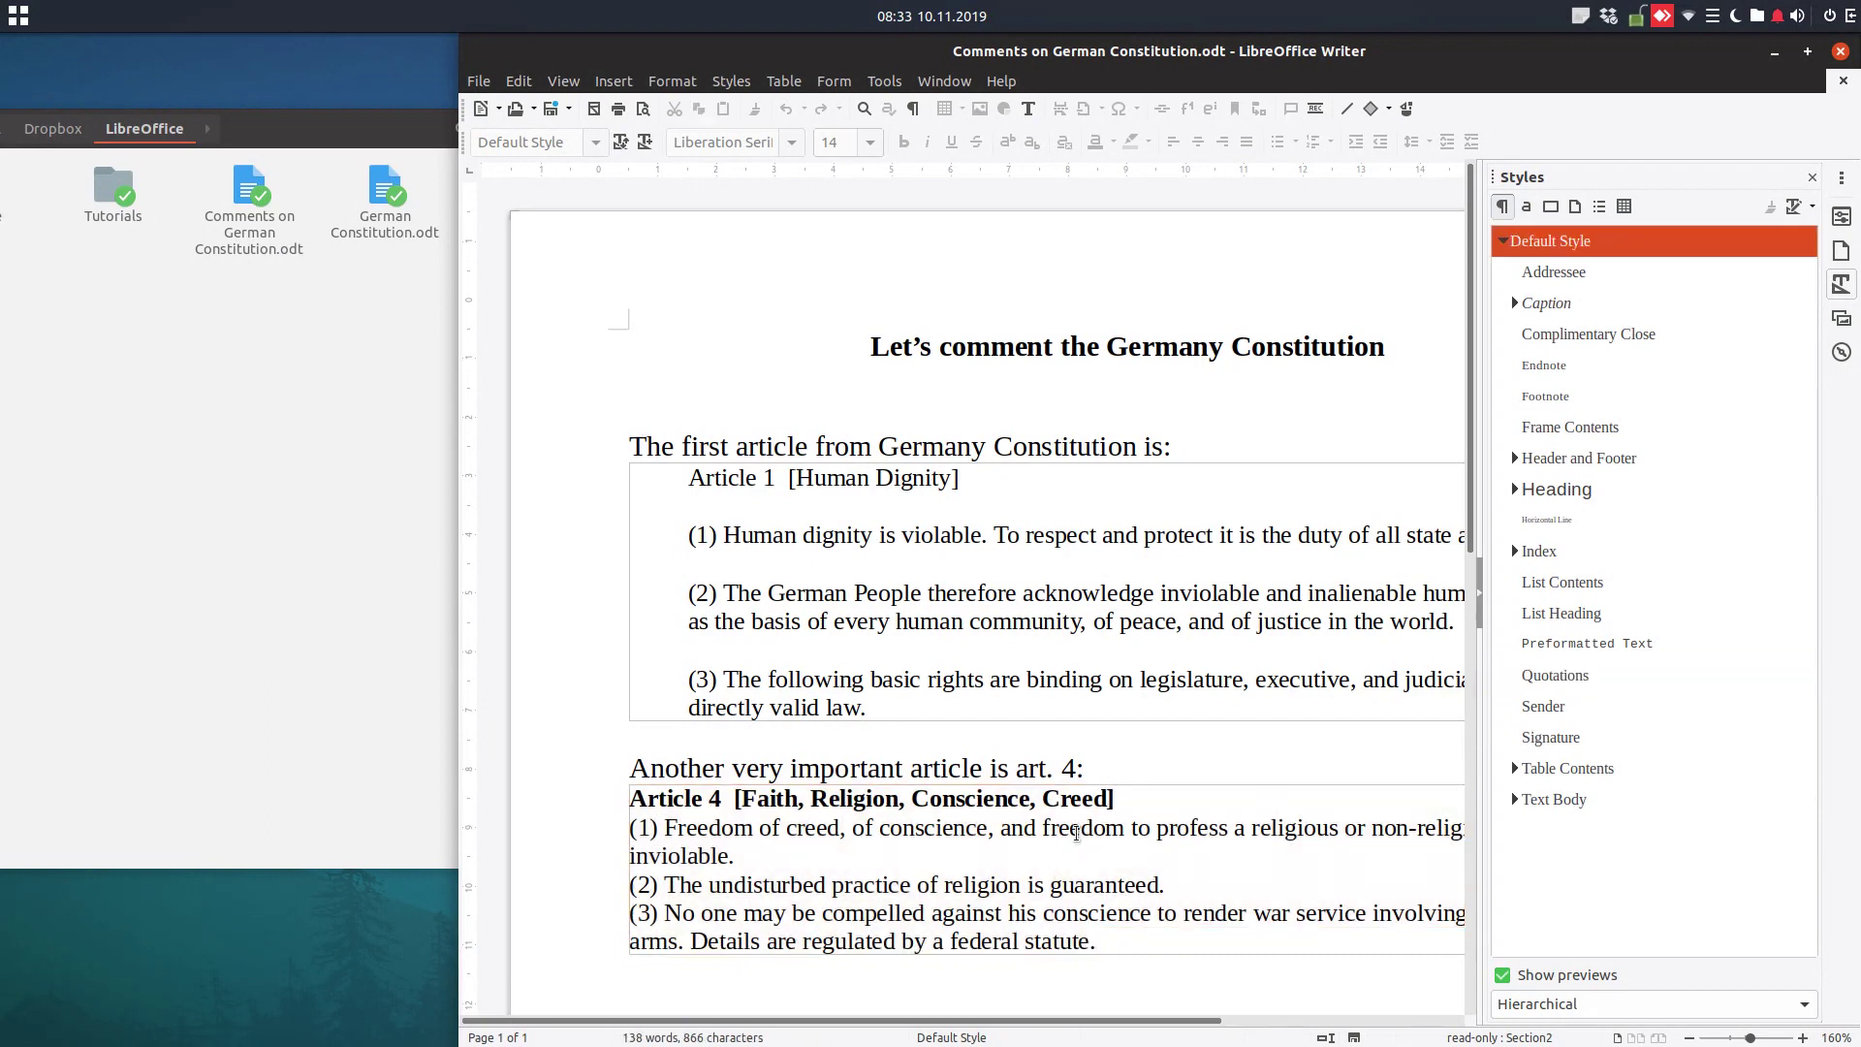
Confirm Article 4 is read-only, reselect it and maximize the Writer window
key(BackSpace)
click(1186, 599)
triple_click(1008, 869)
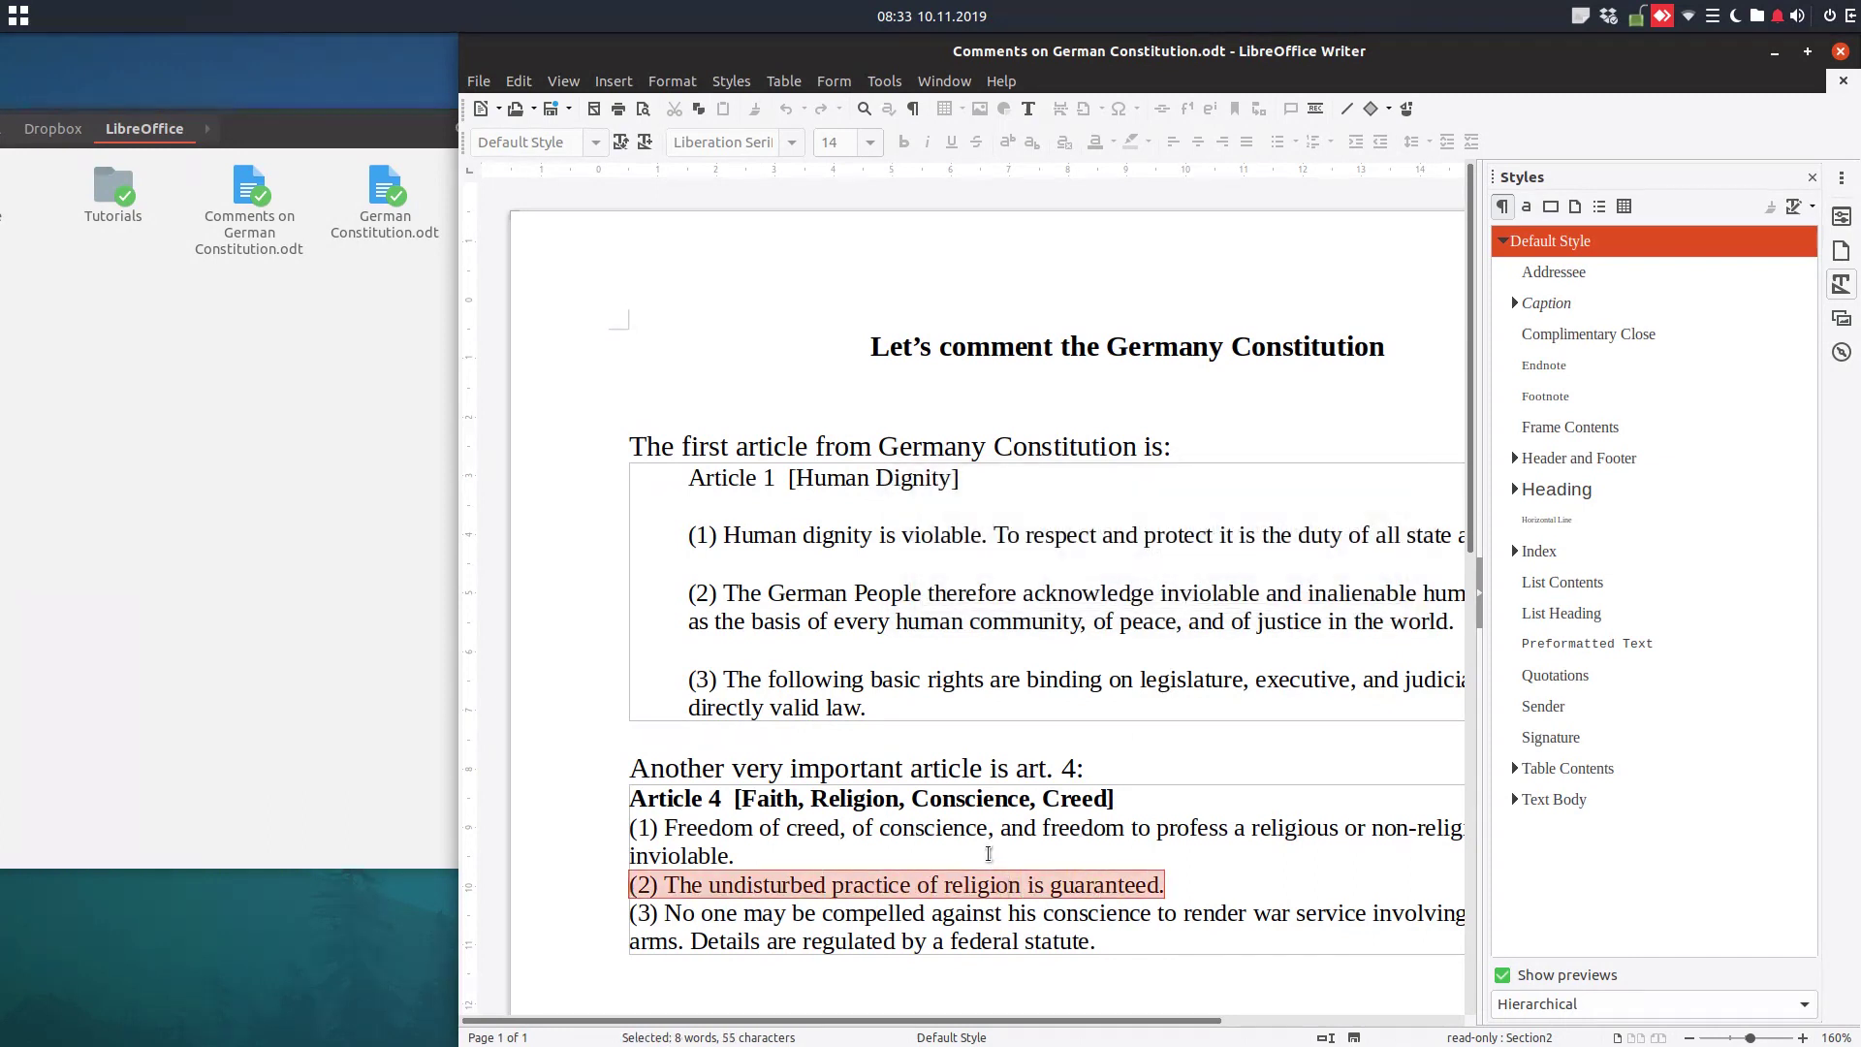
click(988, 853)
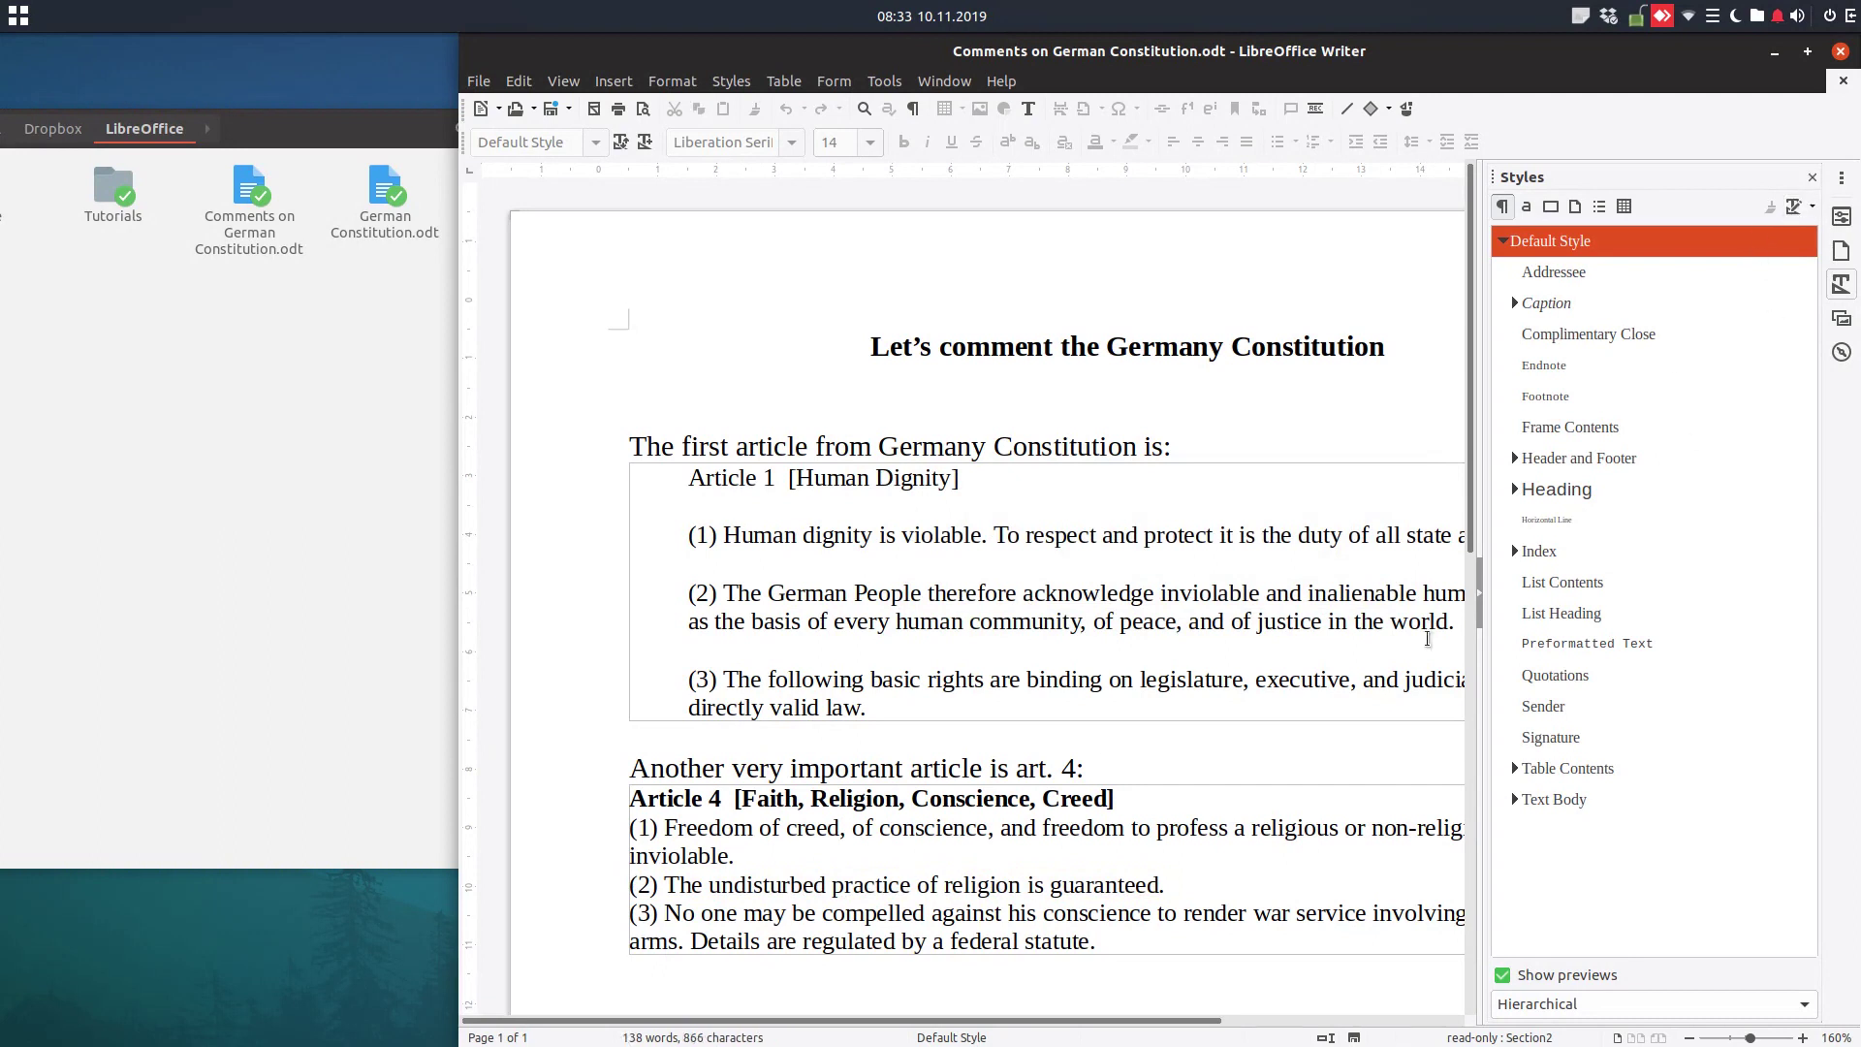
drag(1095, 940, 656, 800)
double_click(1200, 60)
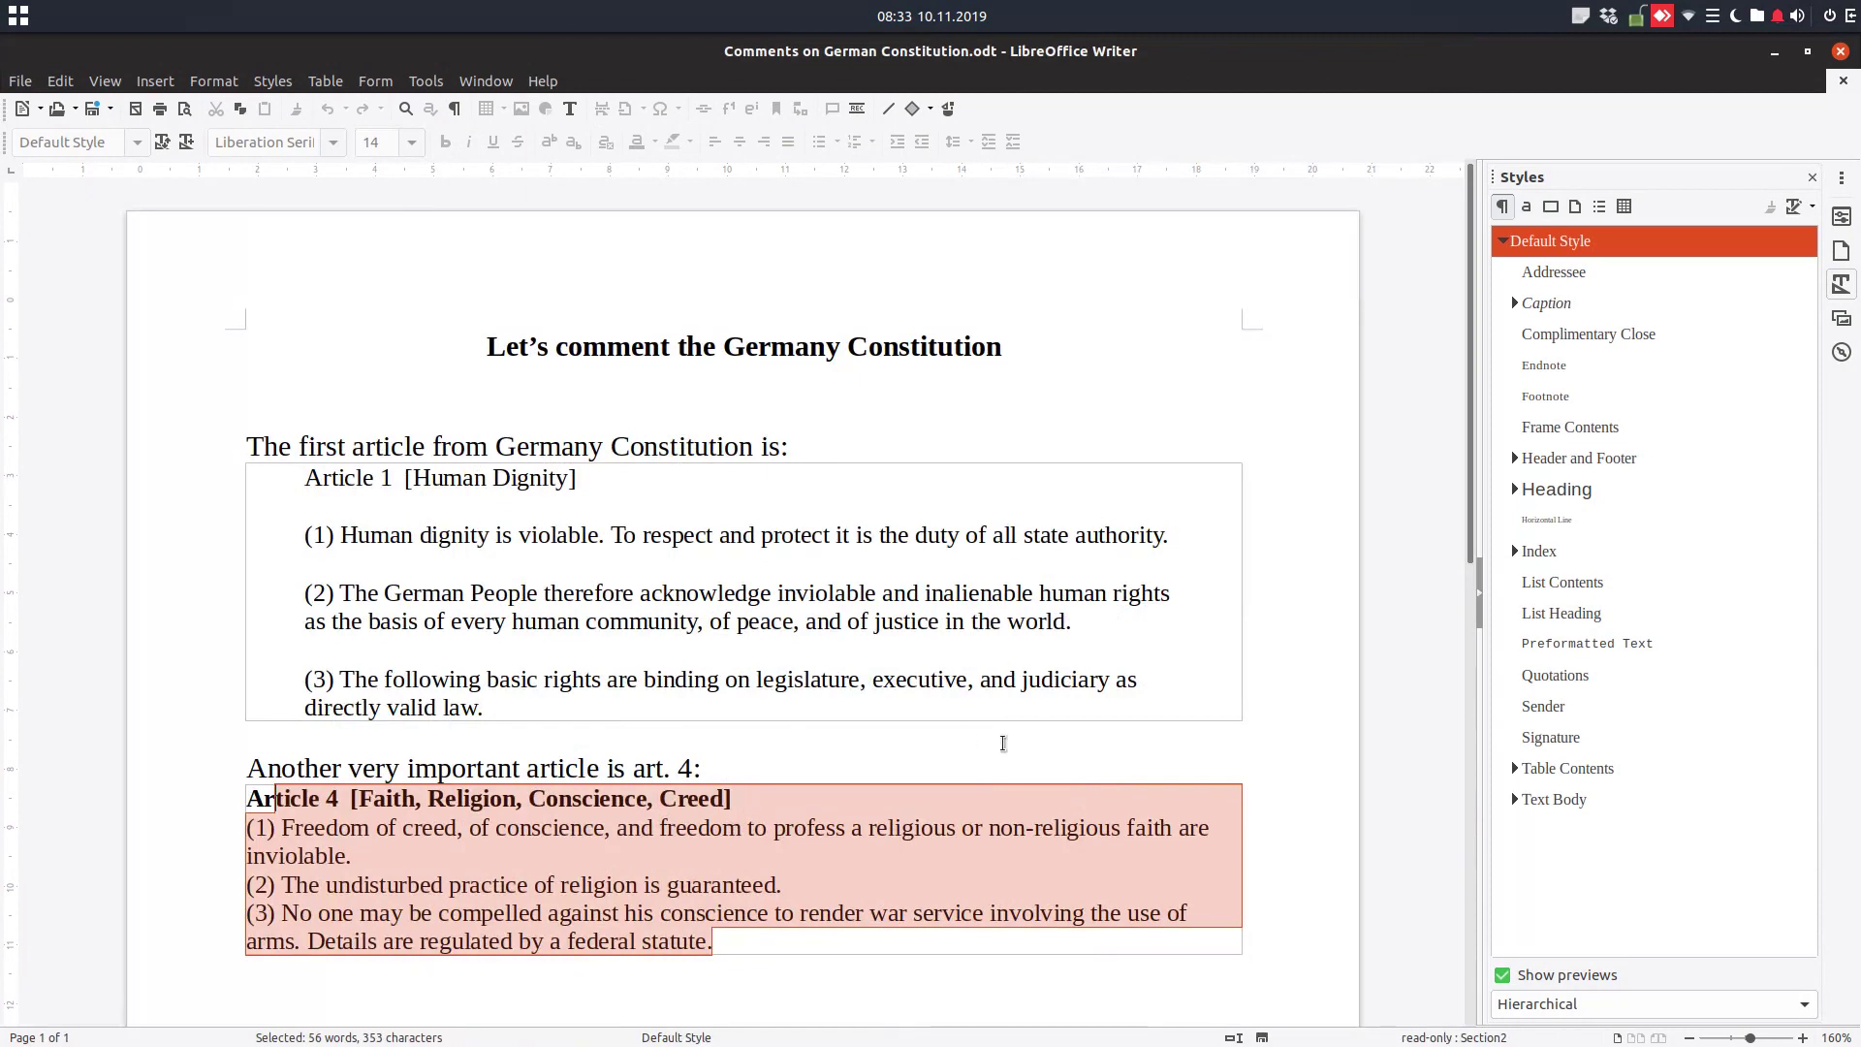
right_click(742, 908)
click(744, 882)
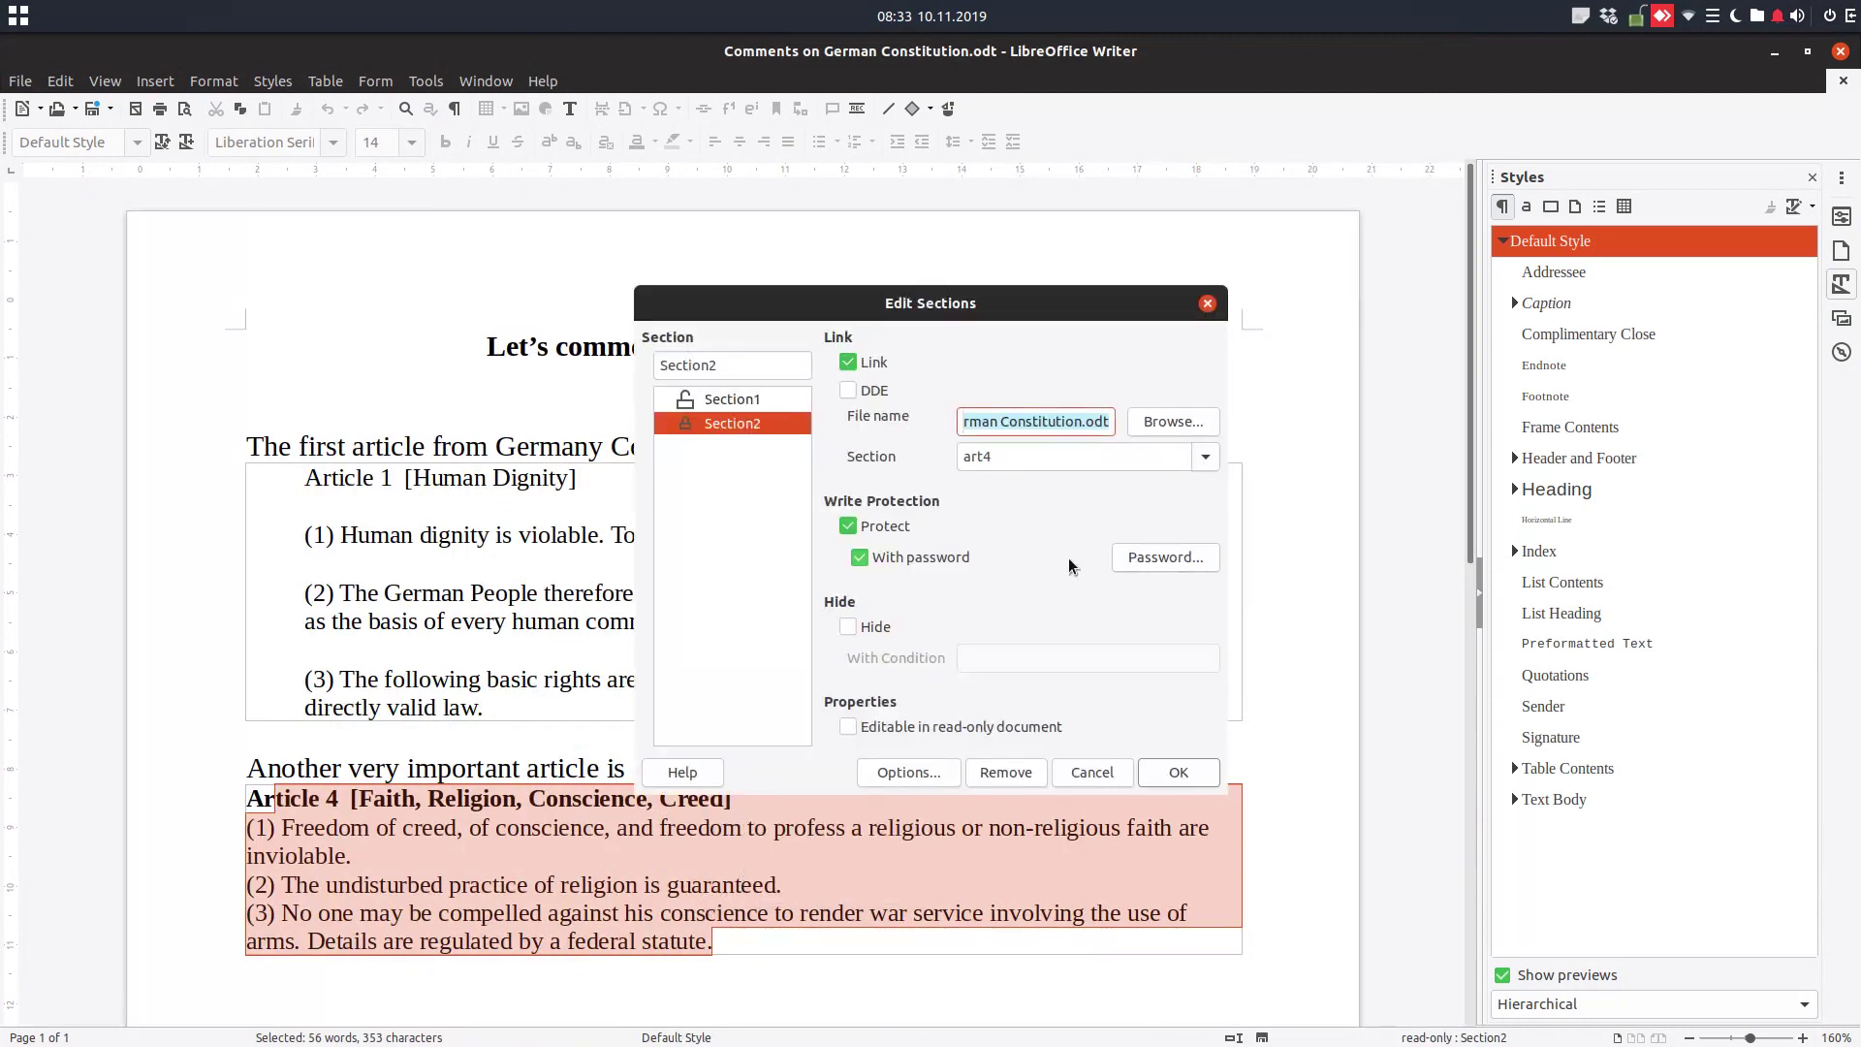
click(1139, 563)
text(12345)
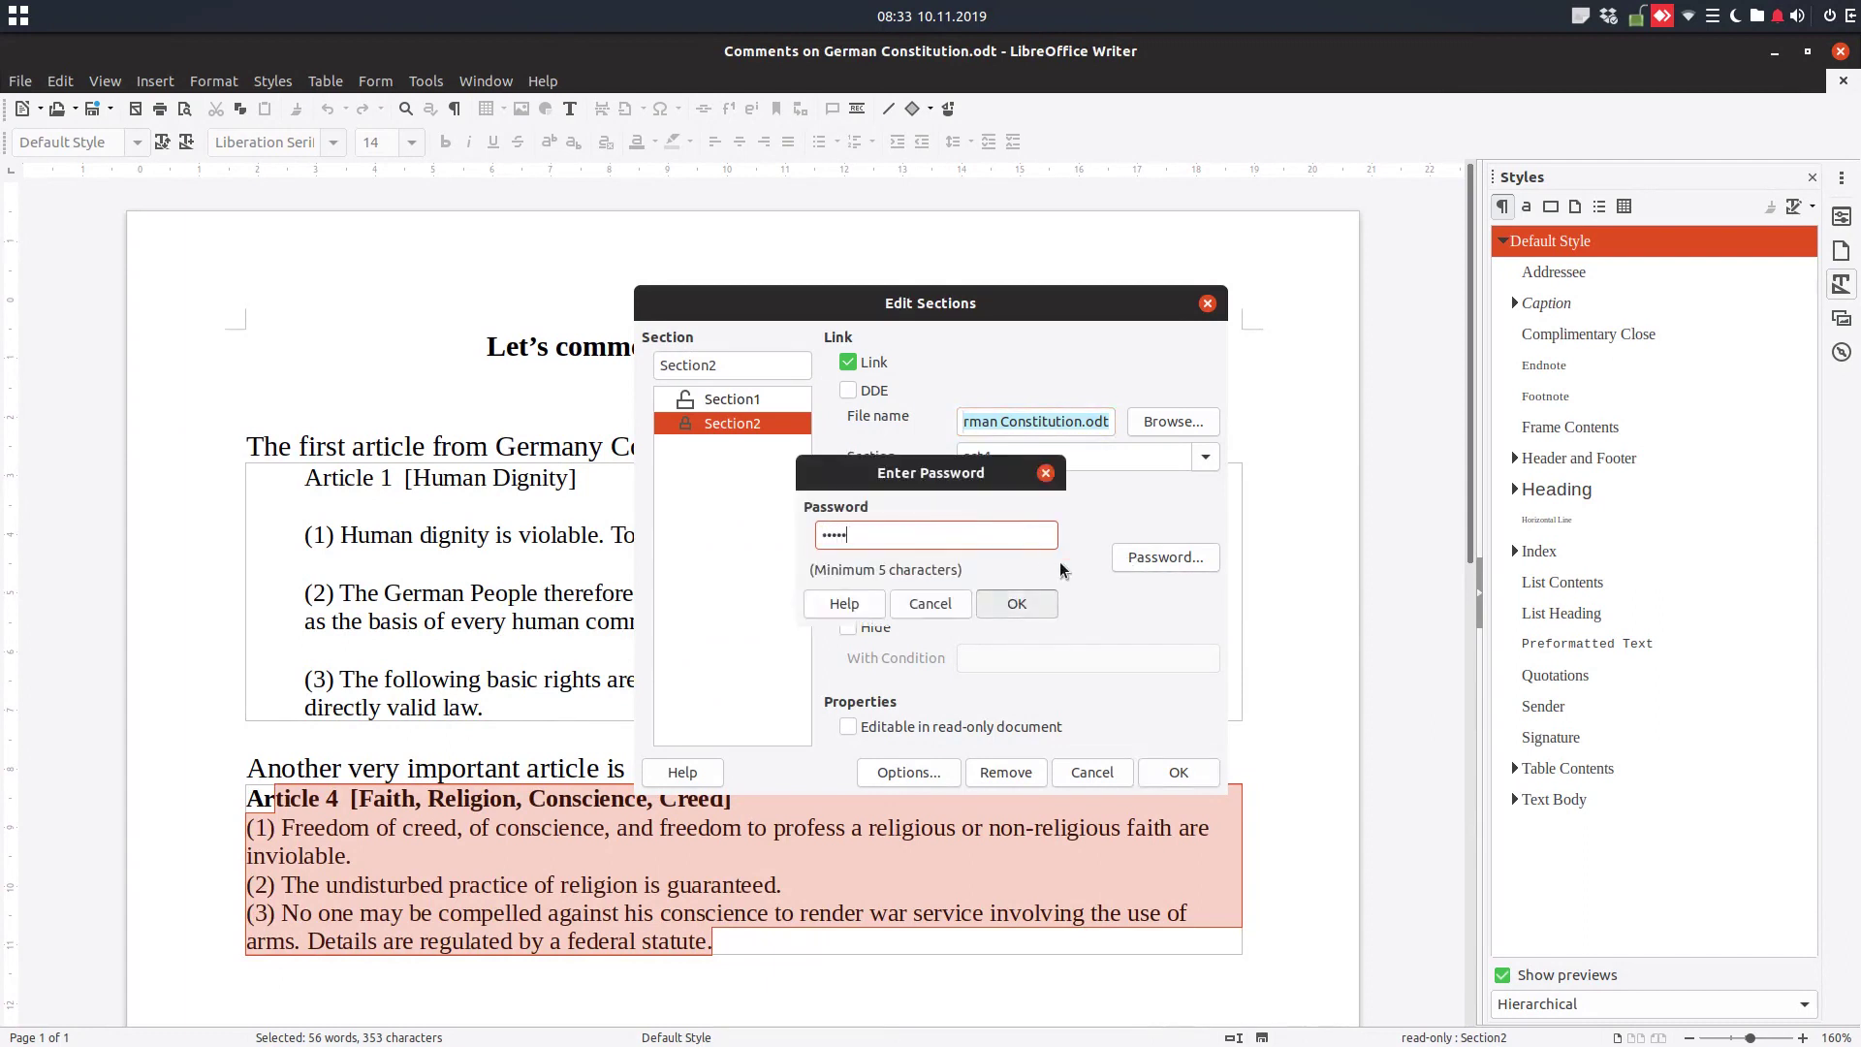
key(Return)
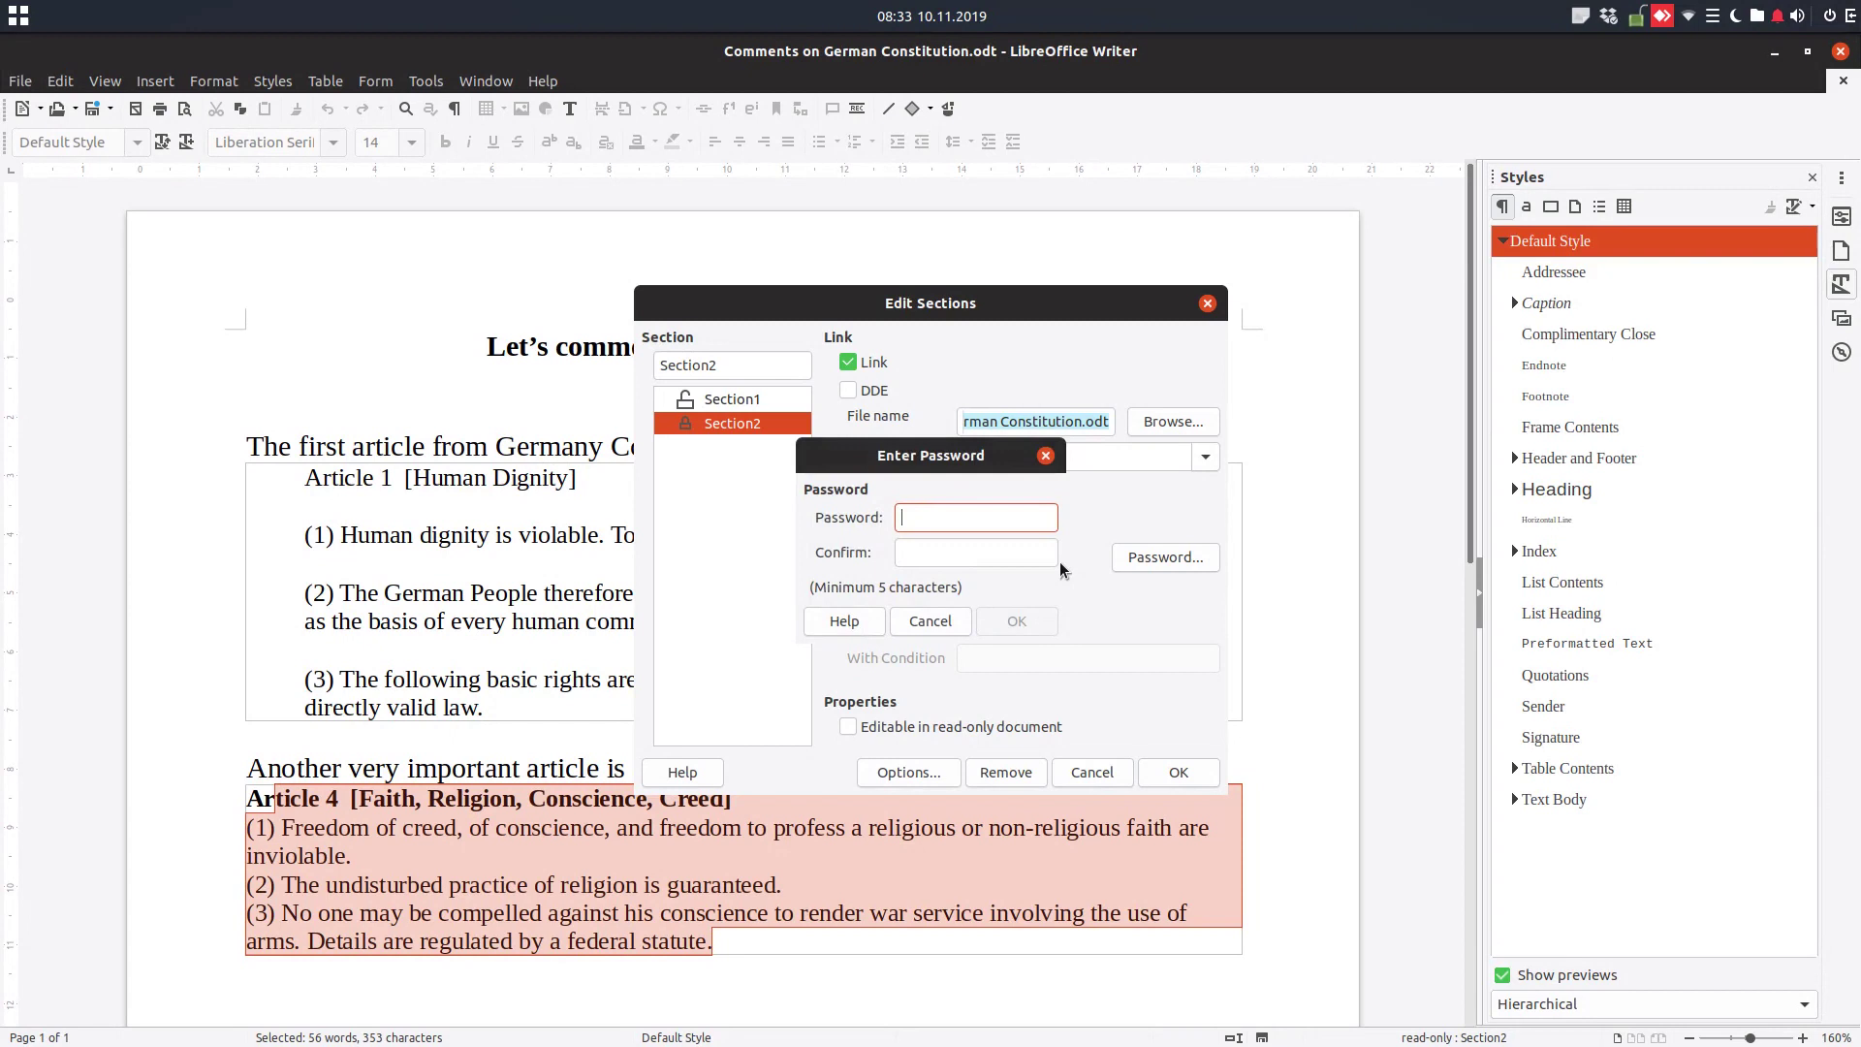
click(938, 619)
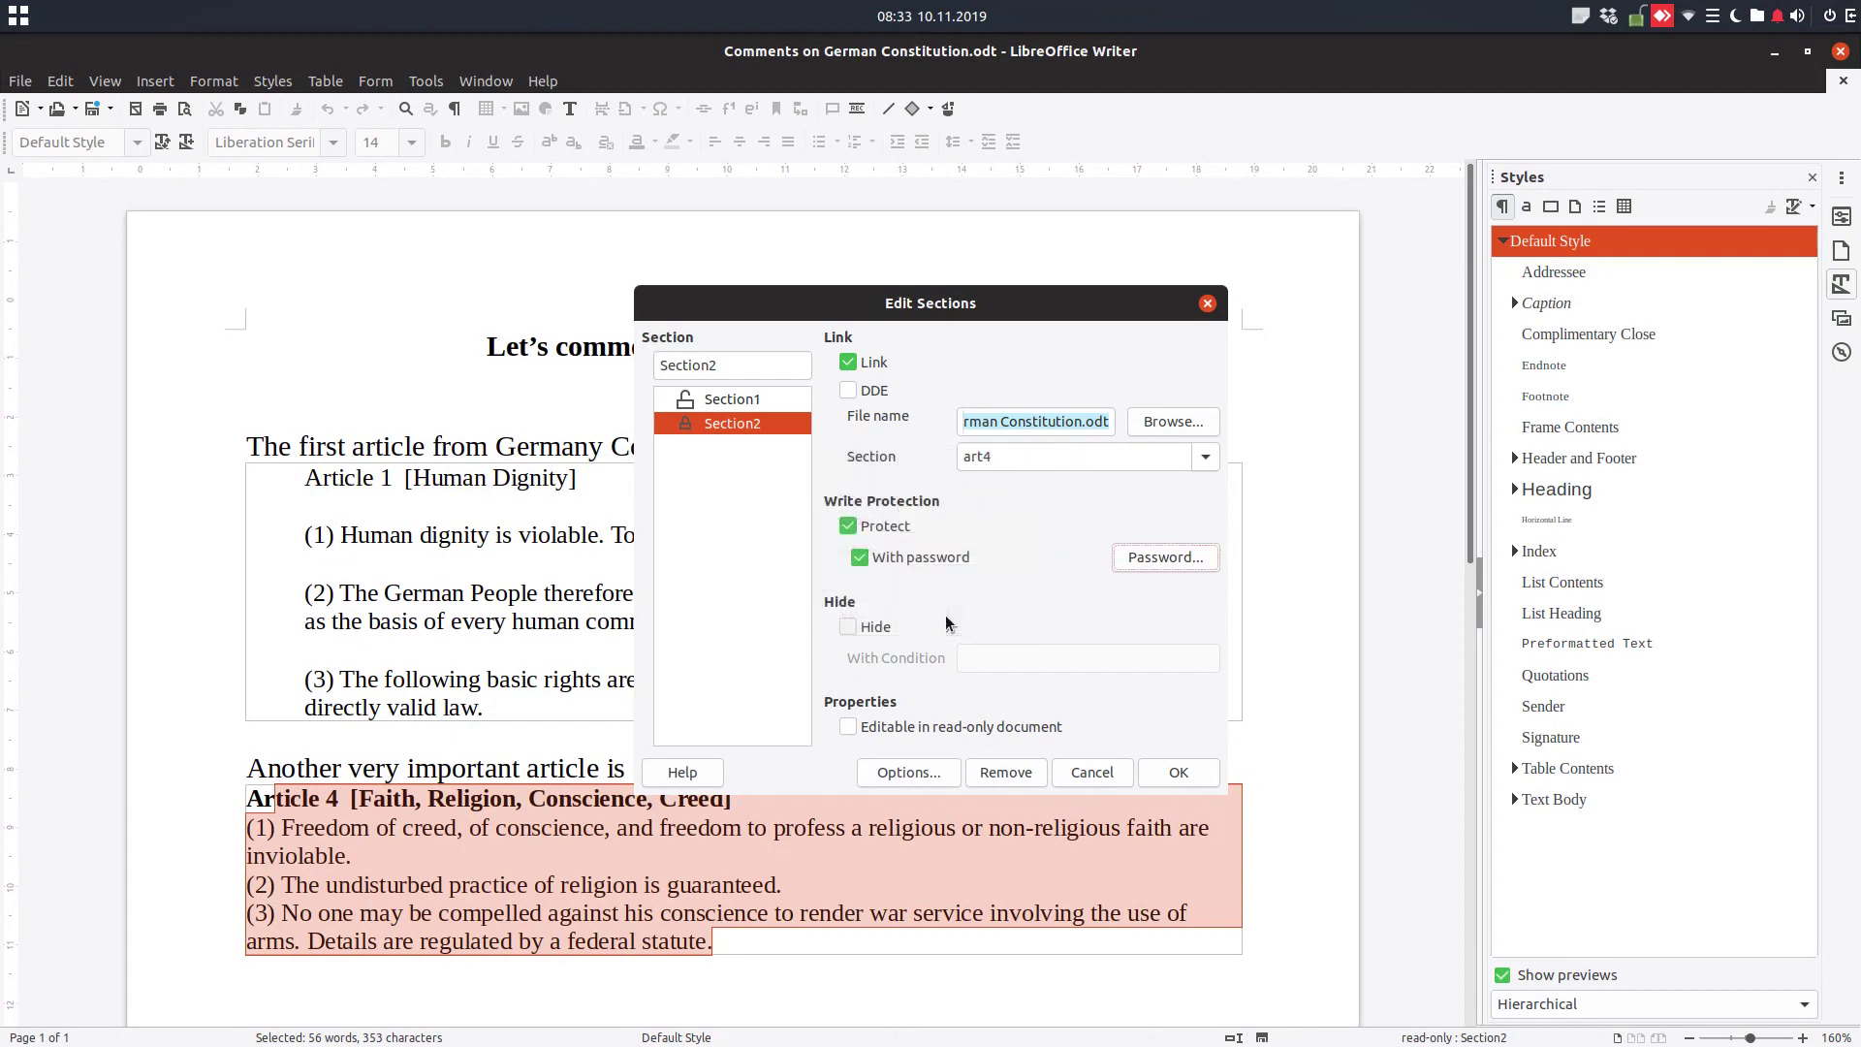
click(917, 531)
click(898, 528)
click(917, 558)
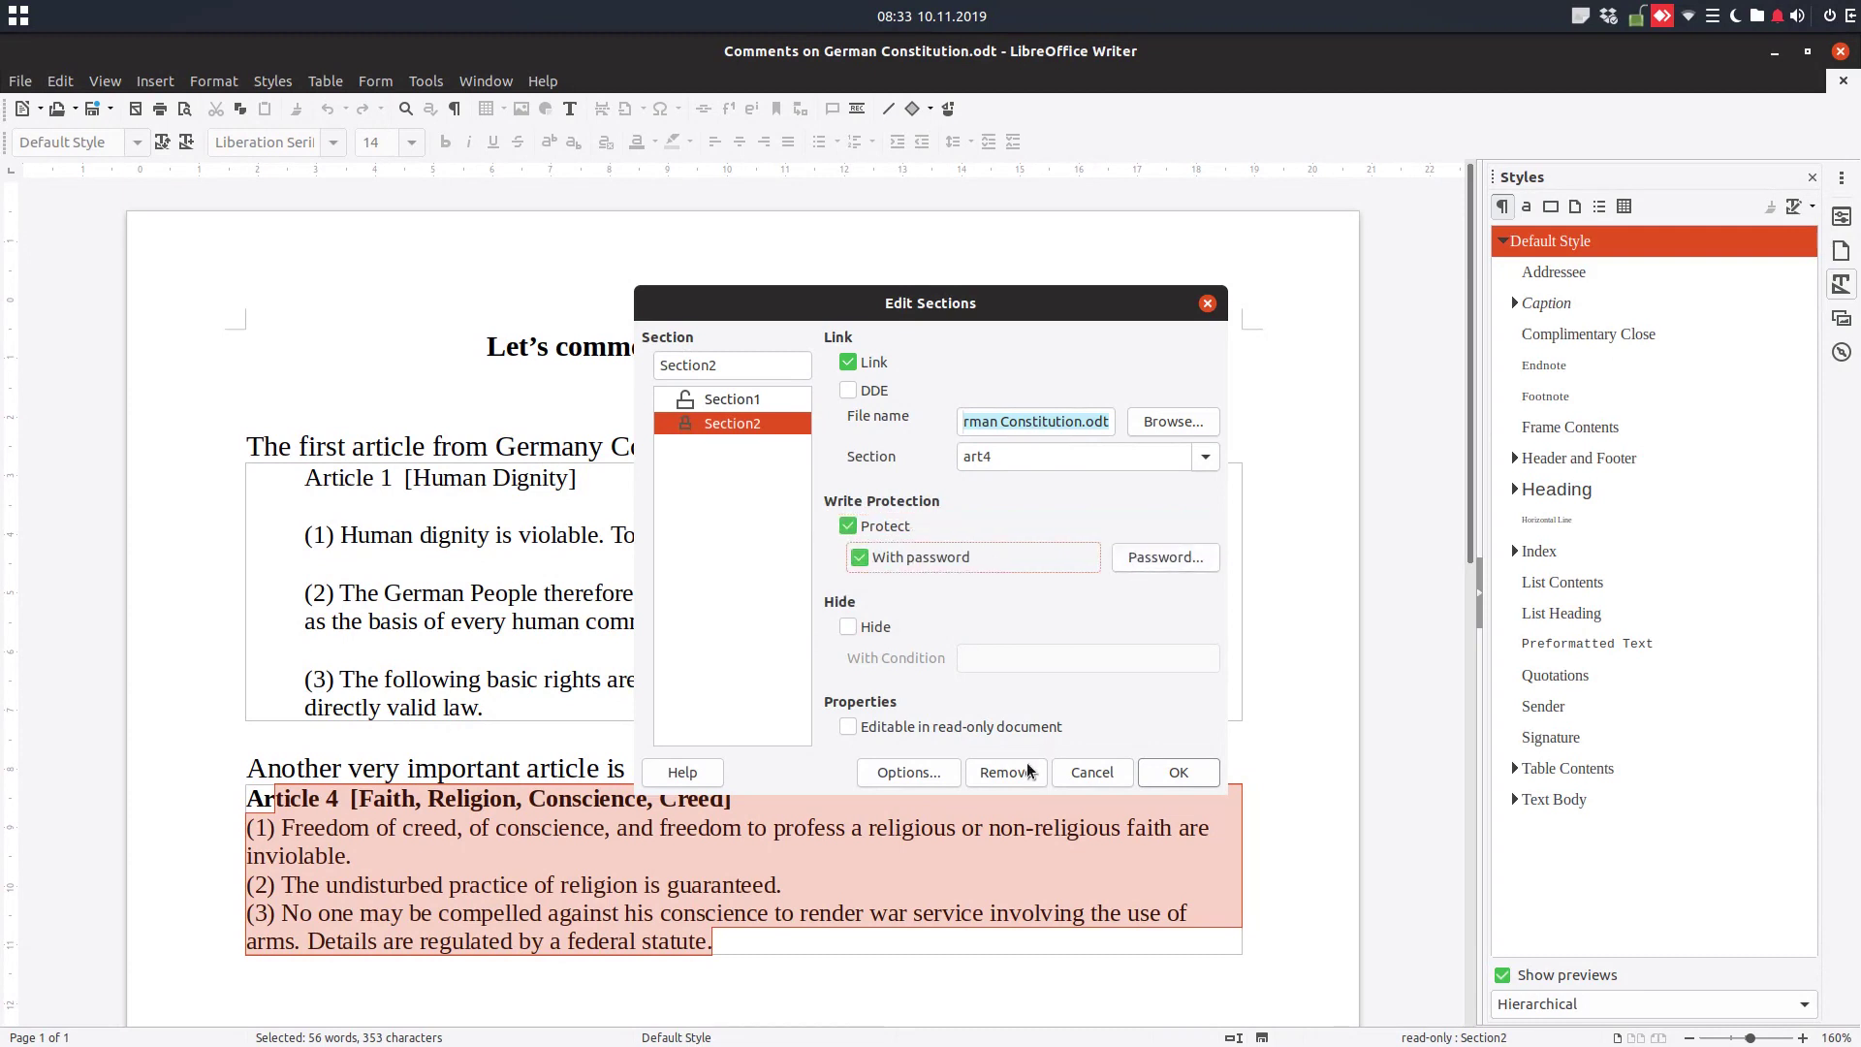
click(945, 772)
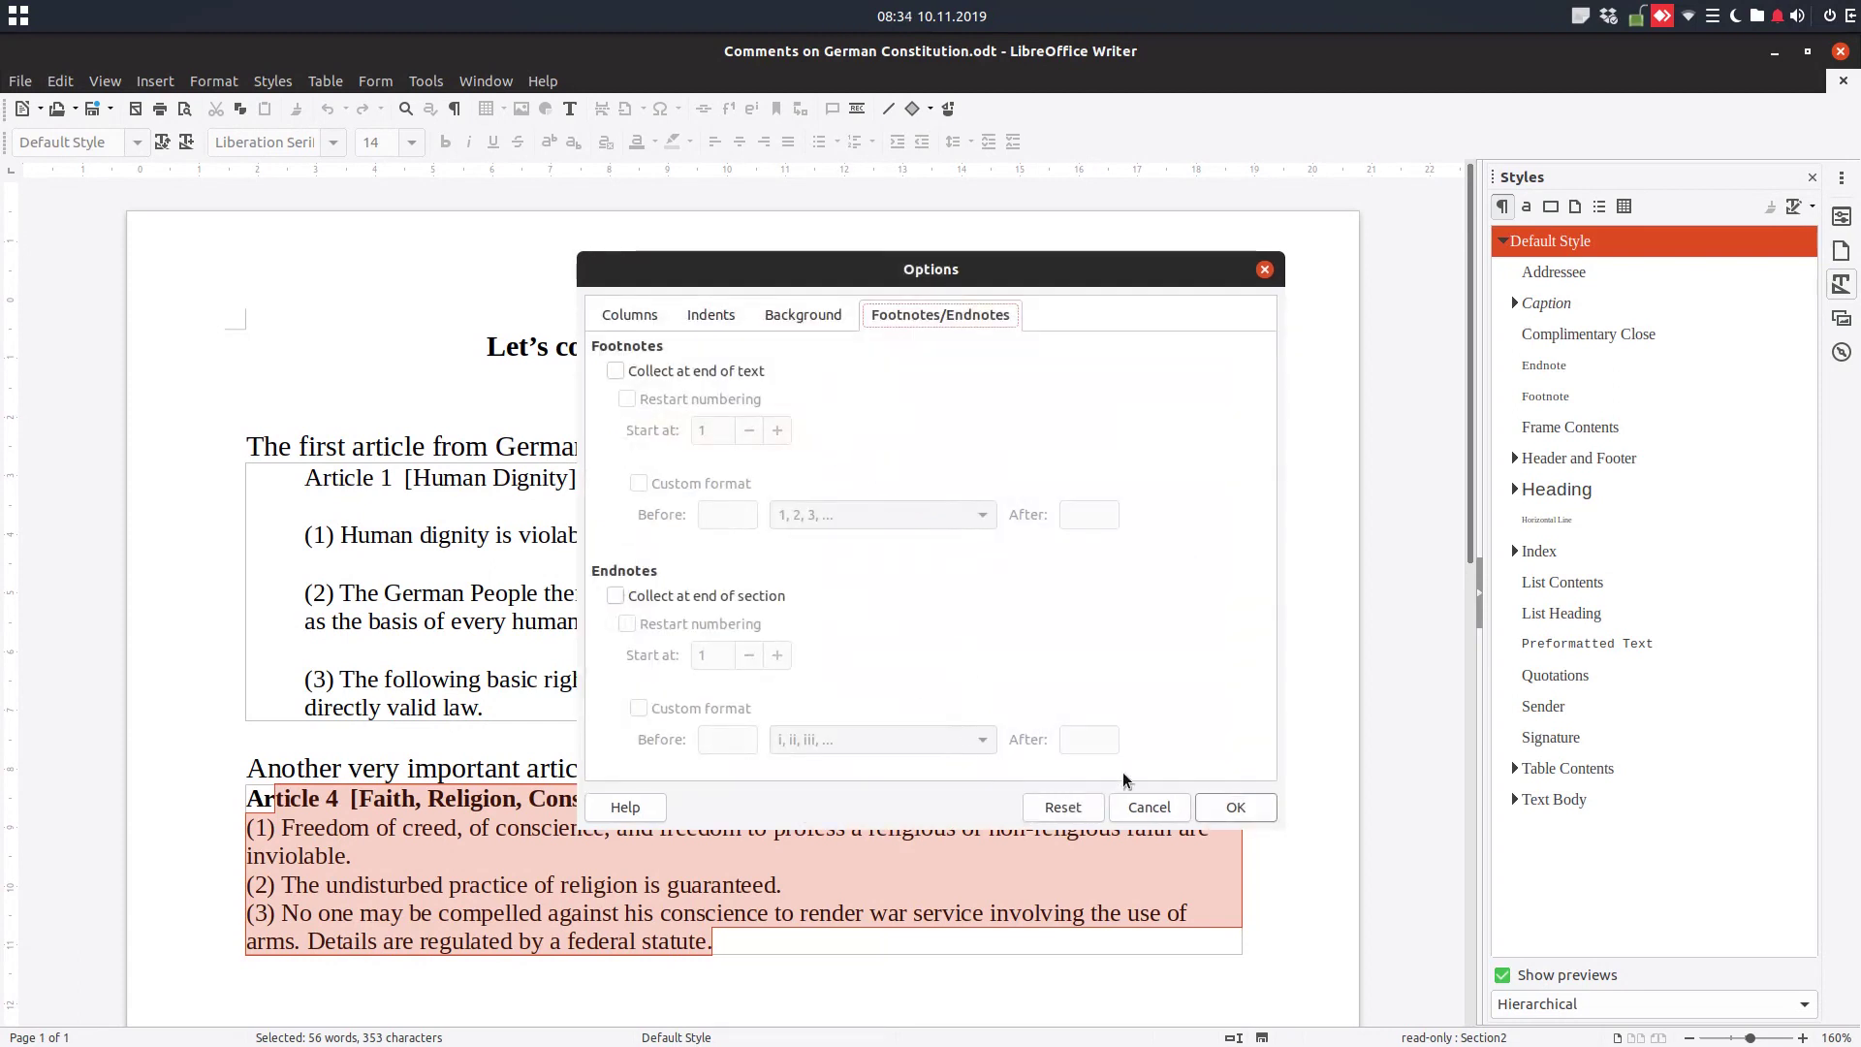
click(1145, 807)
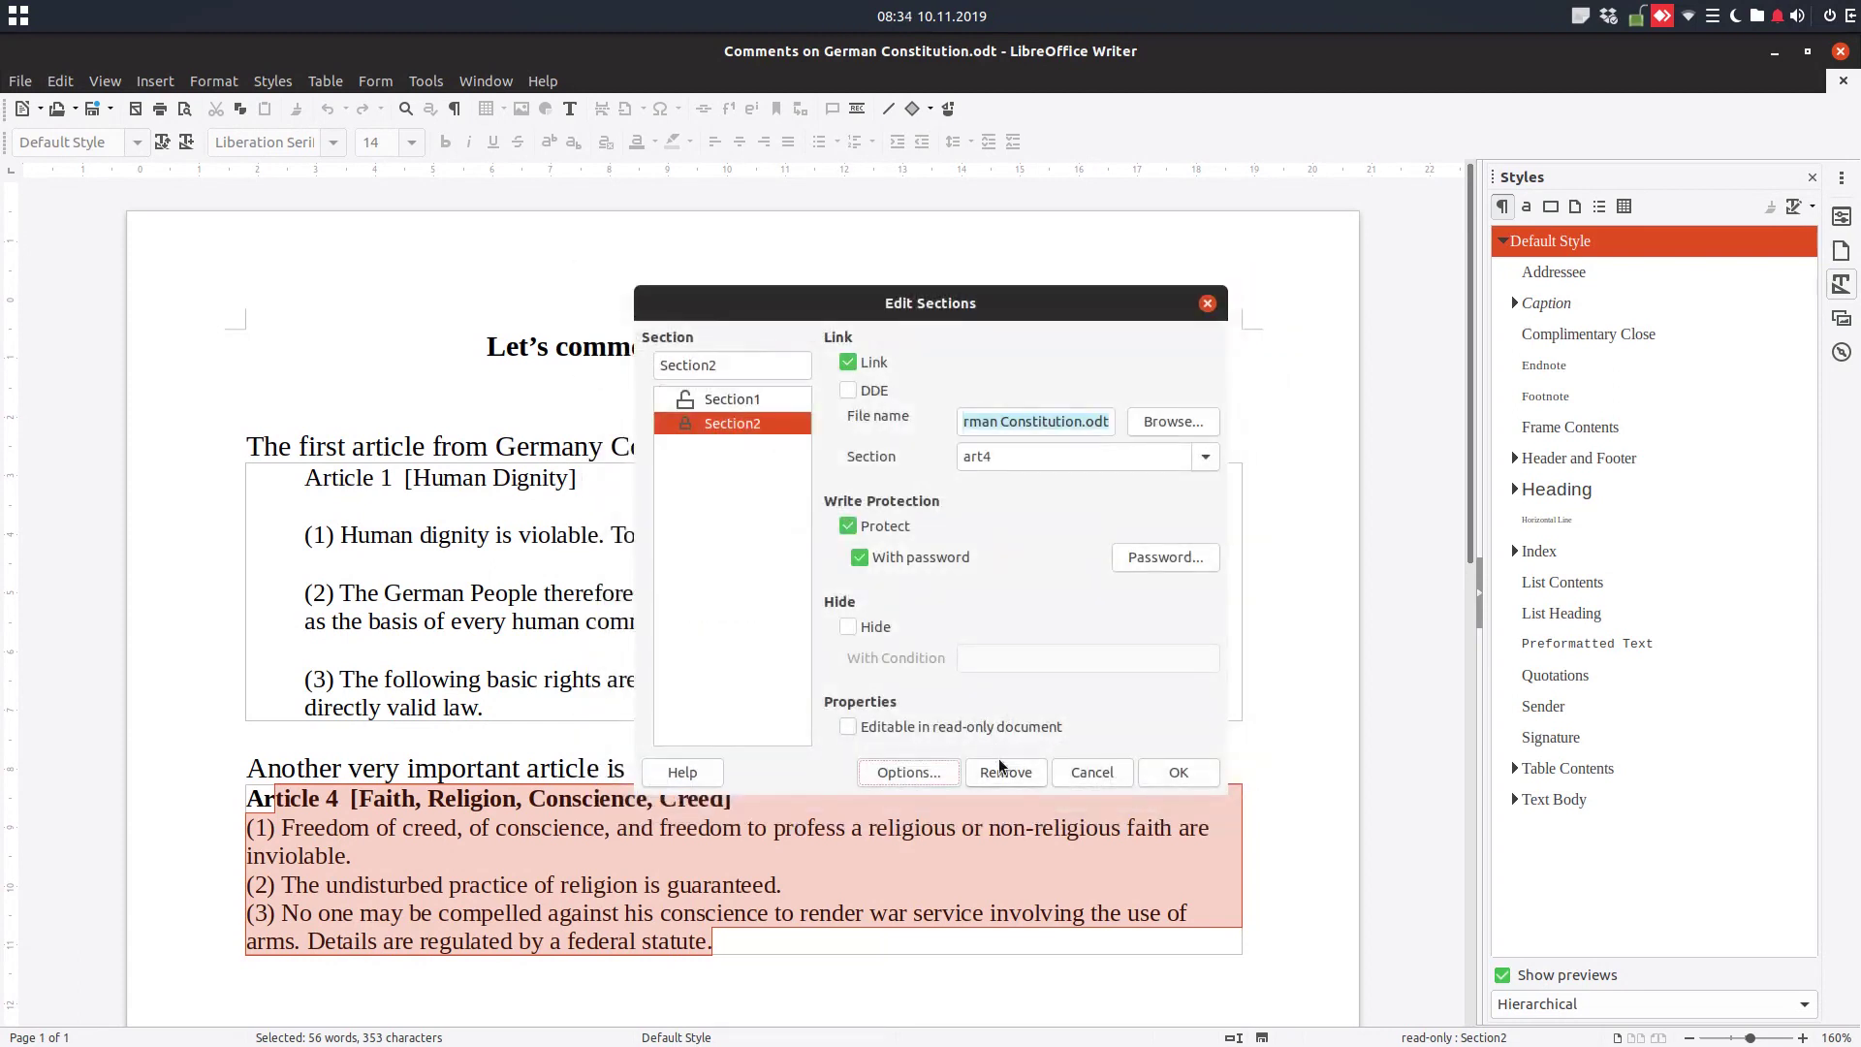
click(932, 560)
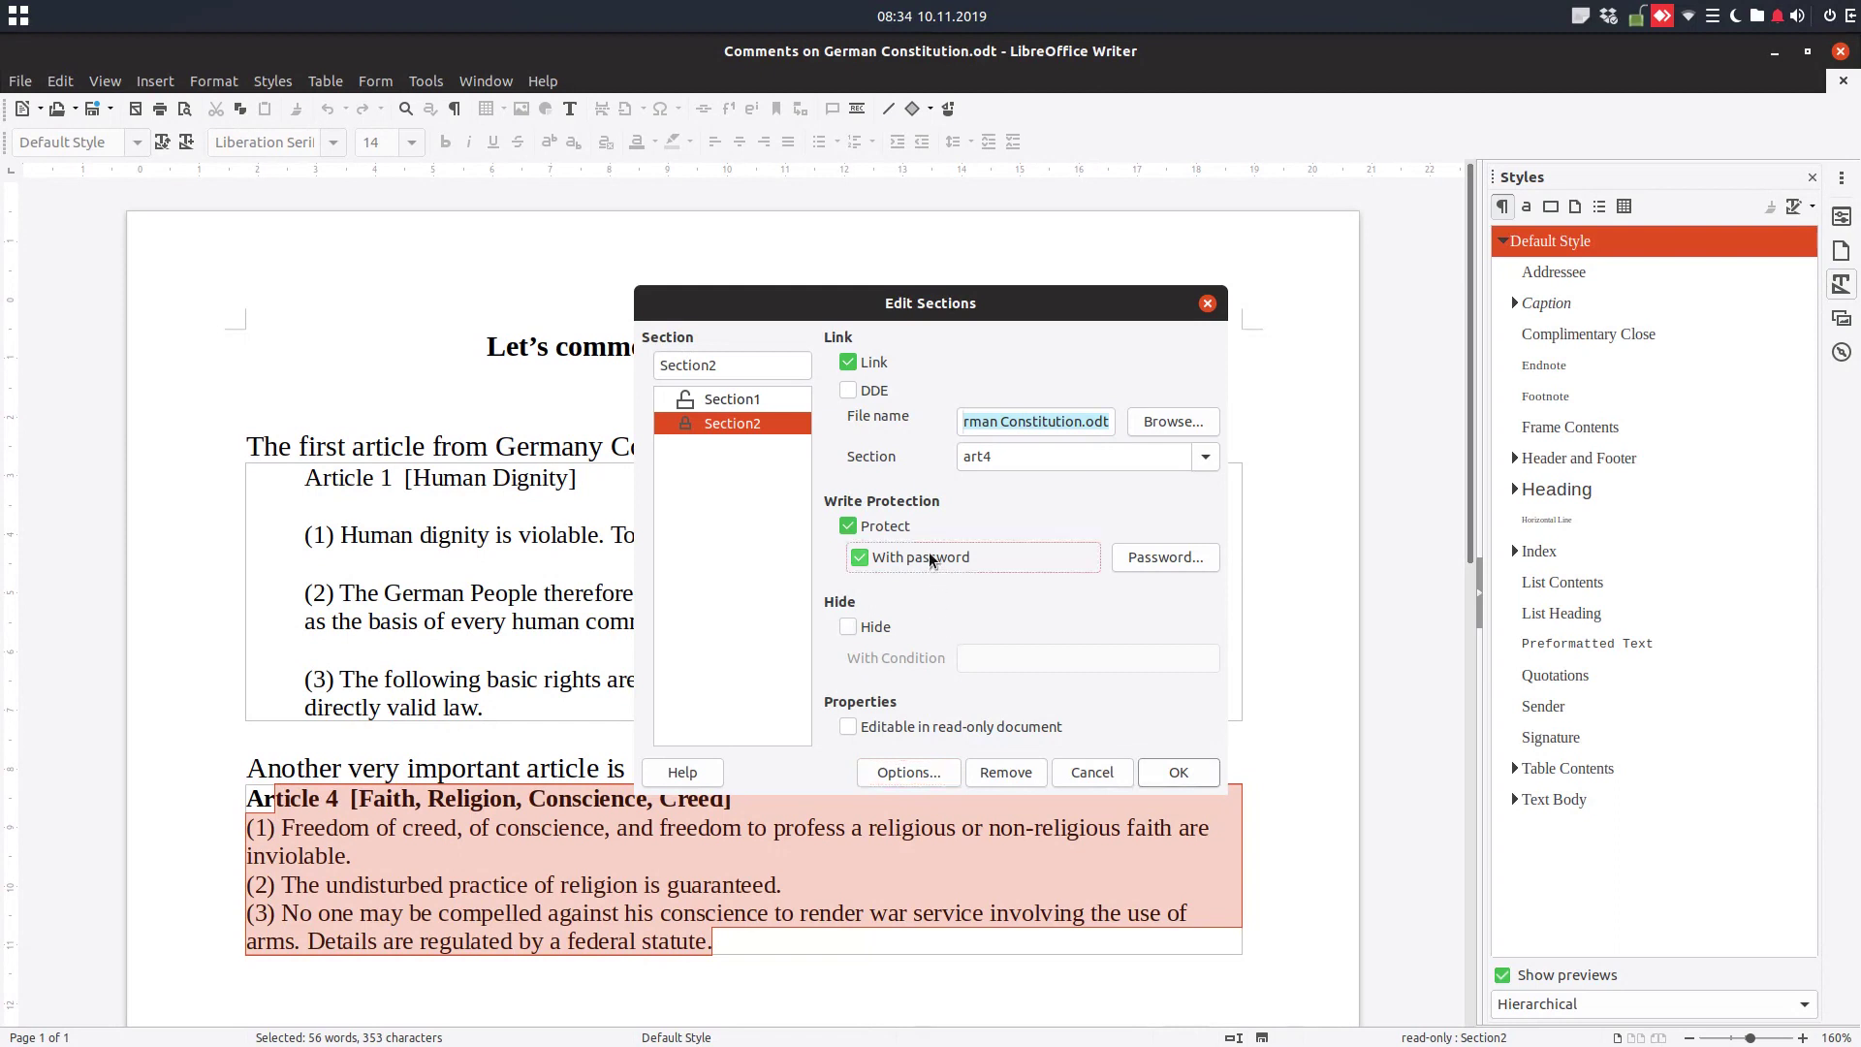
click(948, 558)
click(1144, 555)
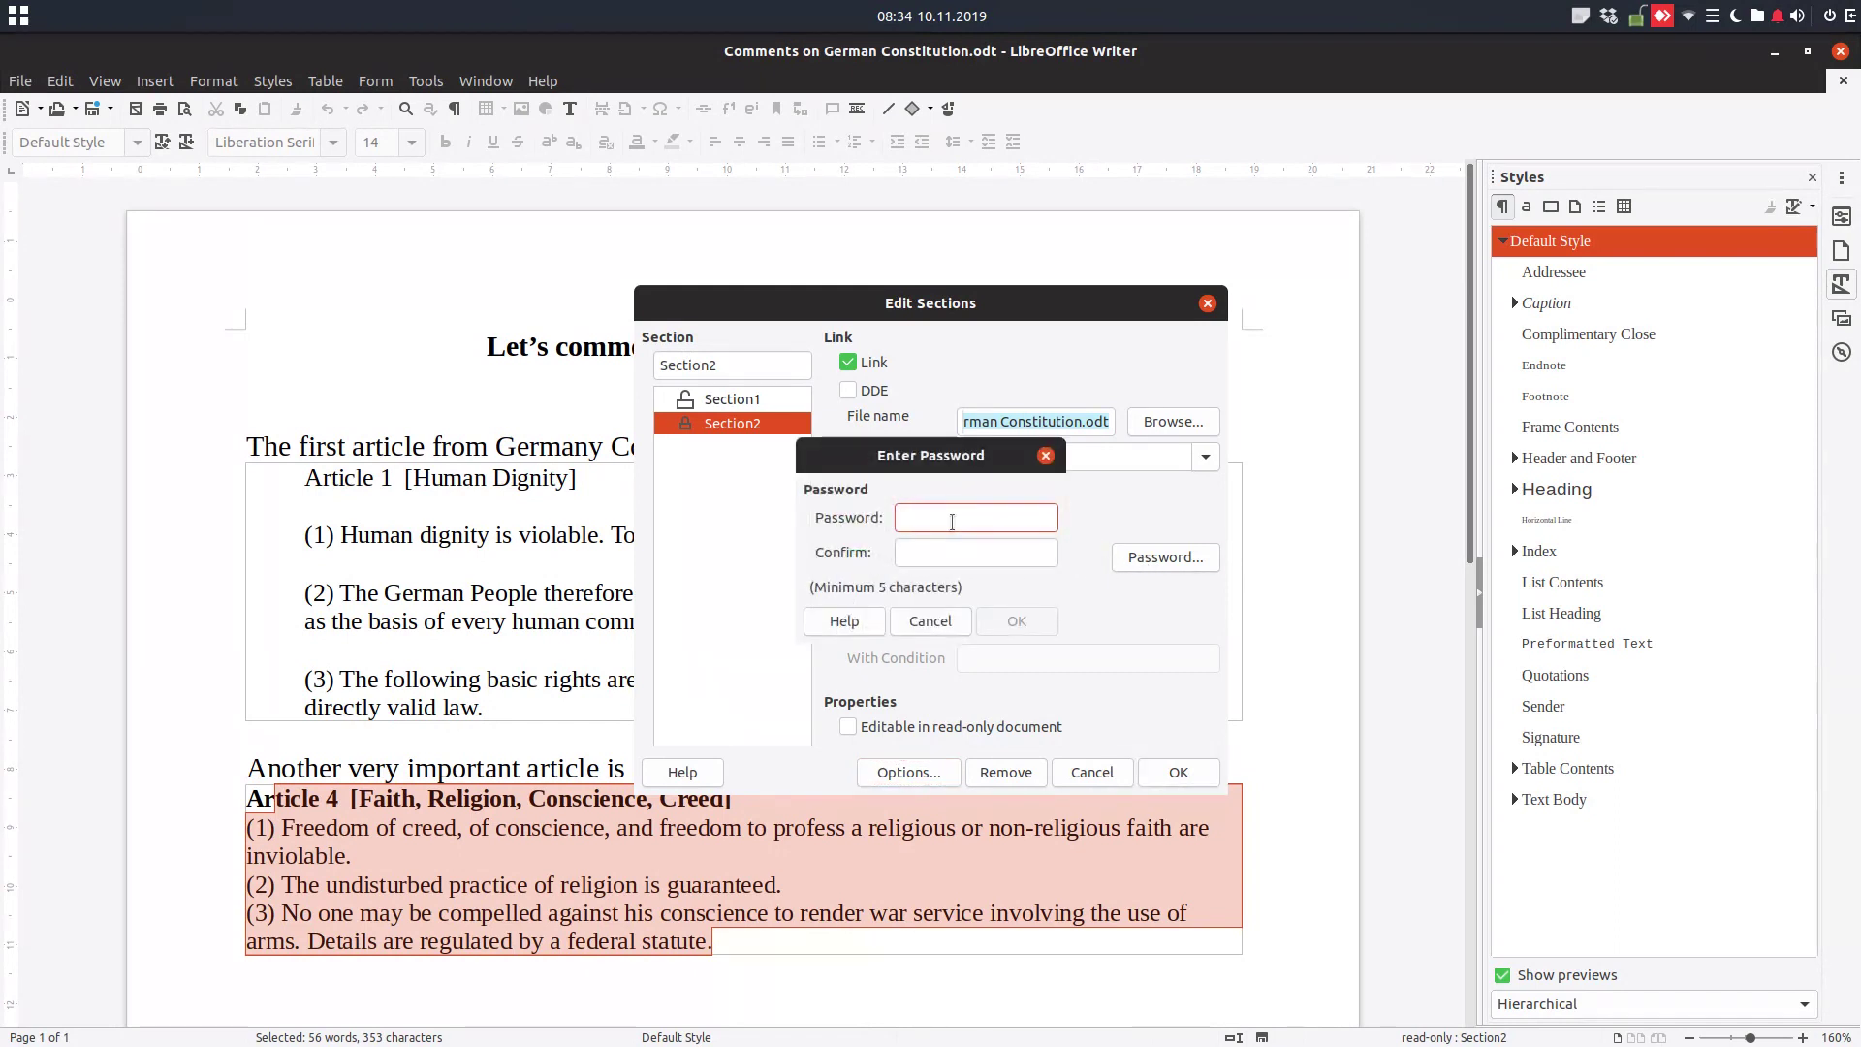
click(946, 621)
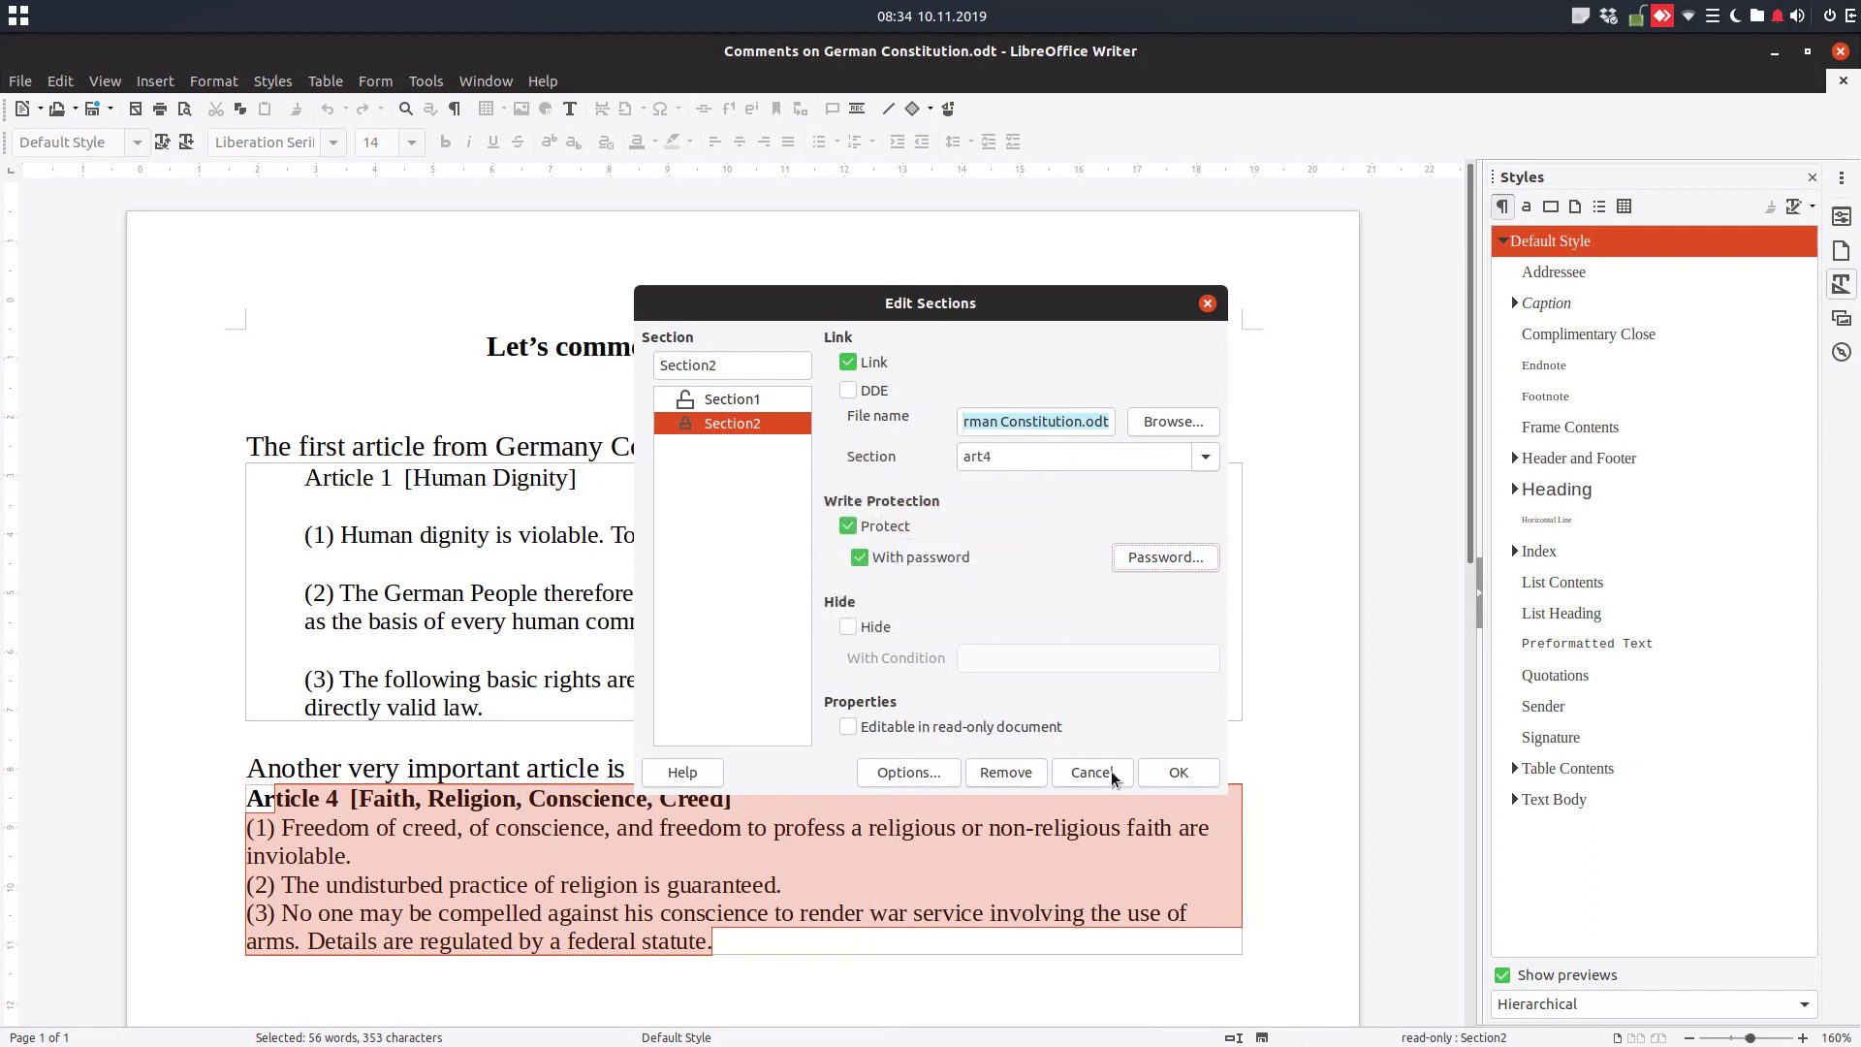
click(1089, 773)
drag(893, 846, 813, 830)
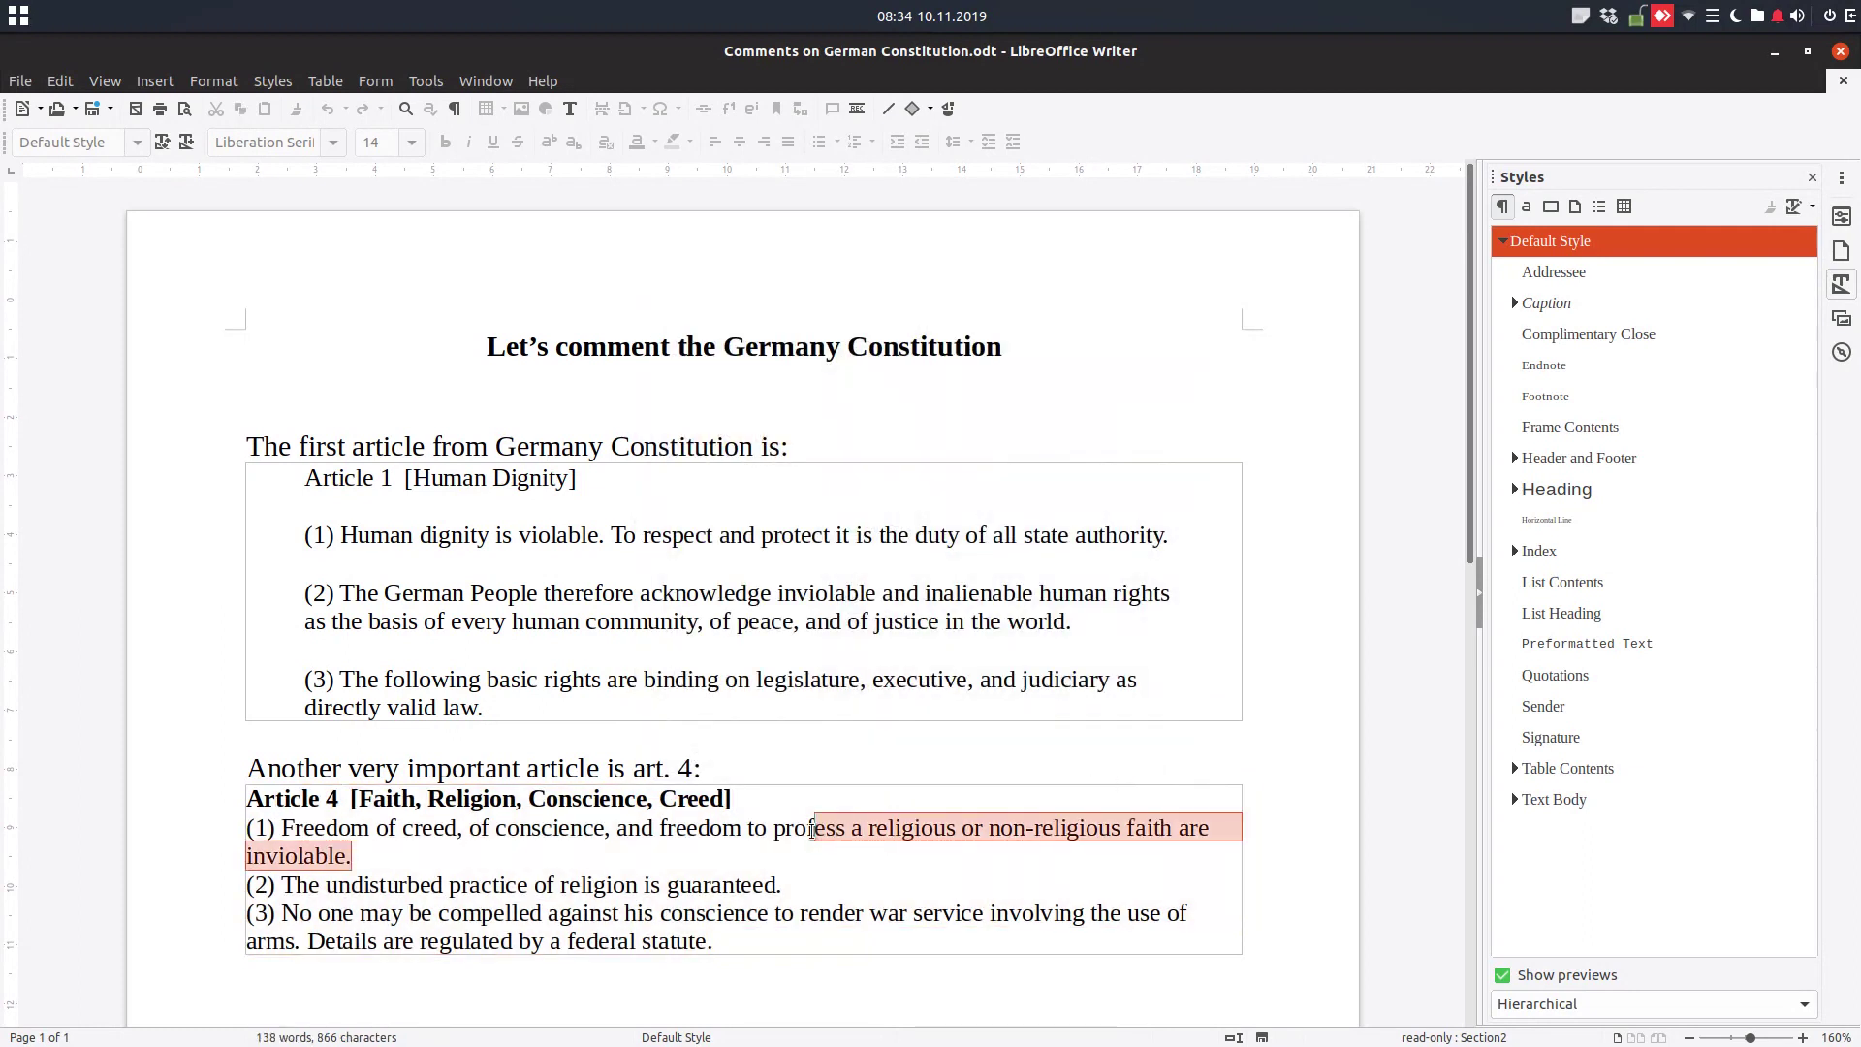
click(713, 941)
key(ctrl+a)
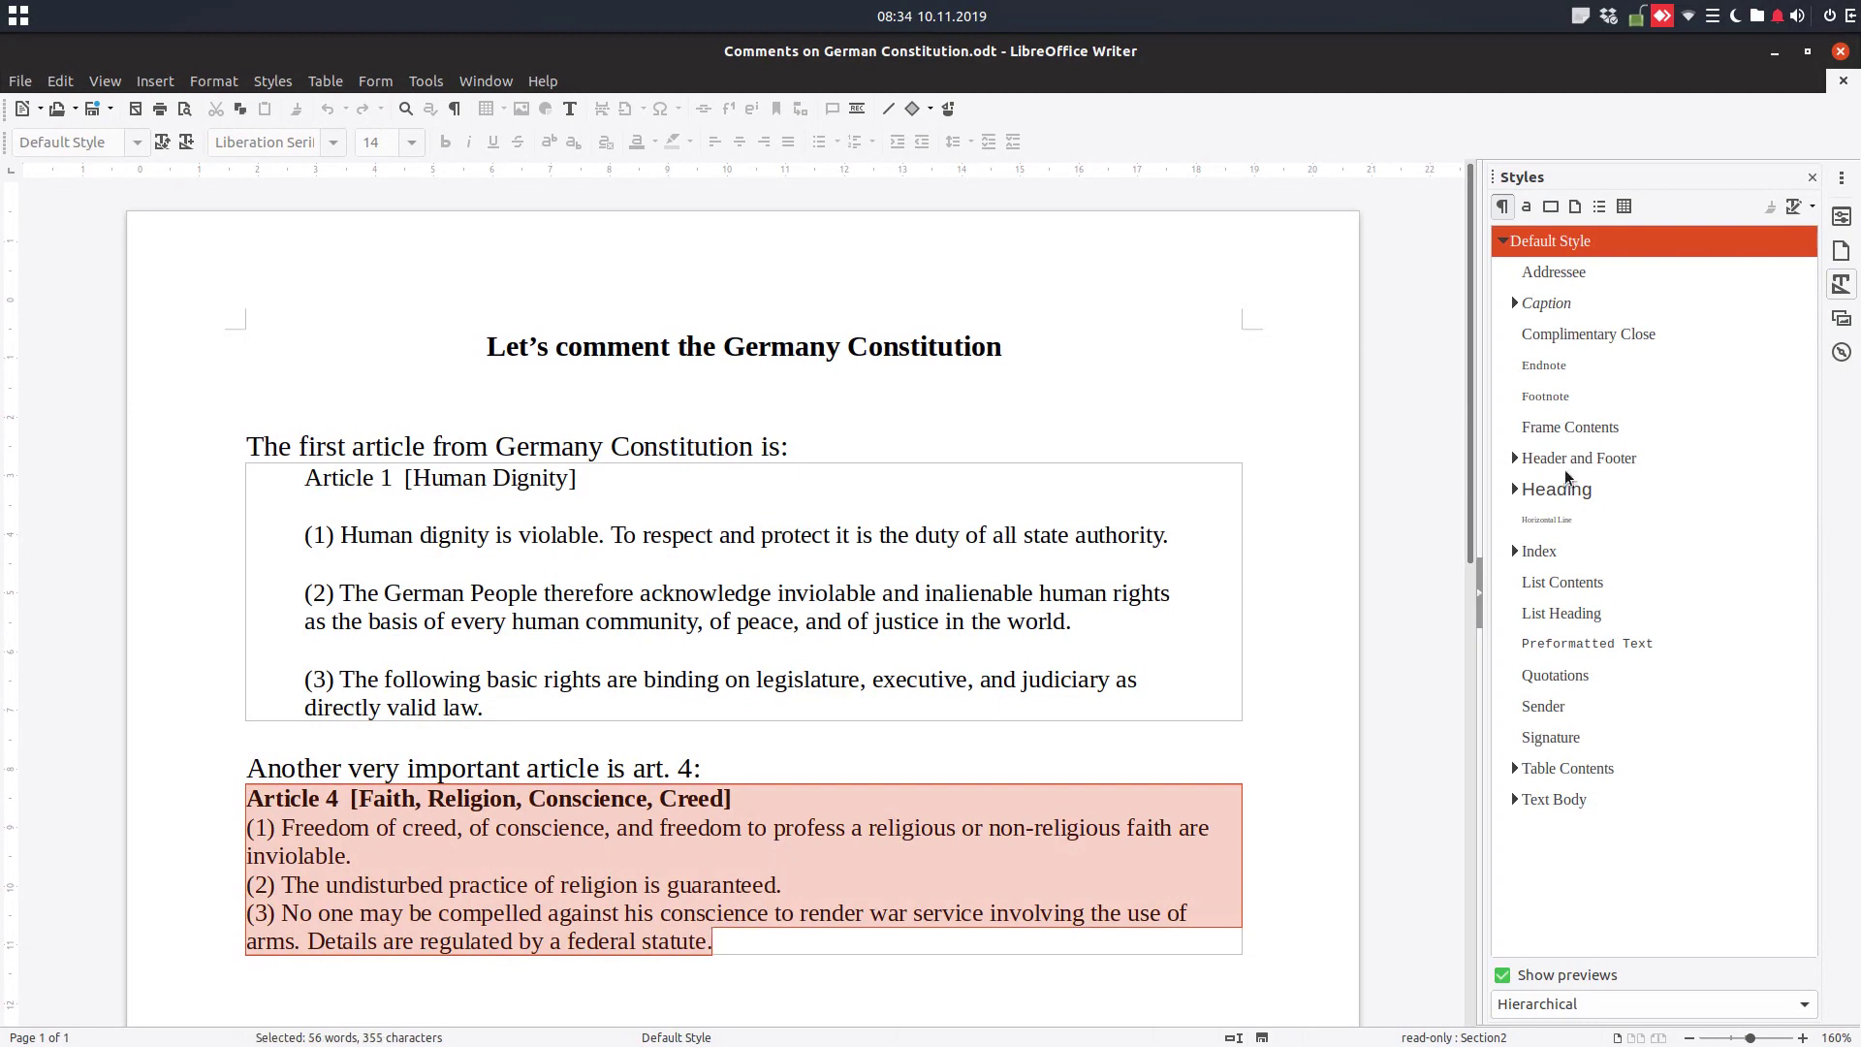
click(1551, 684)
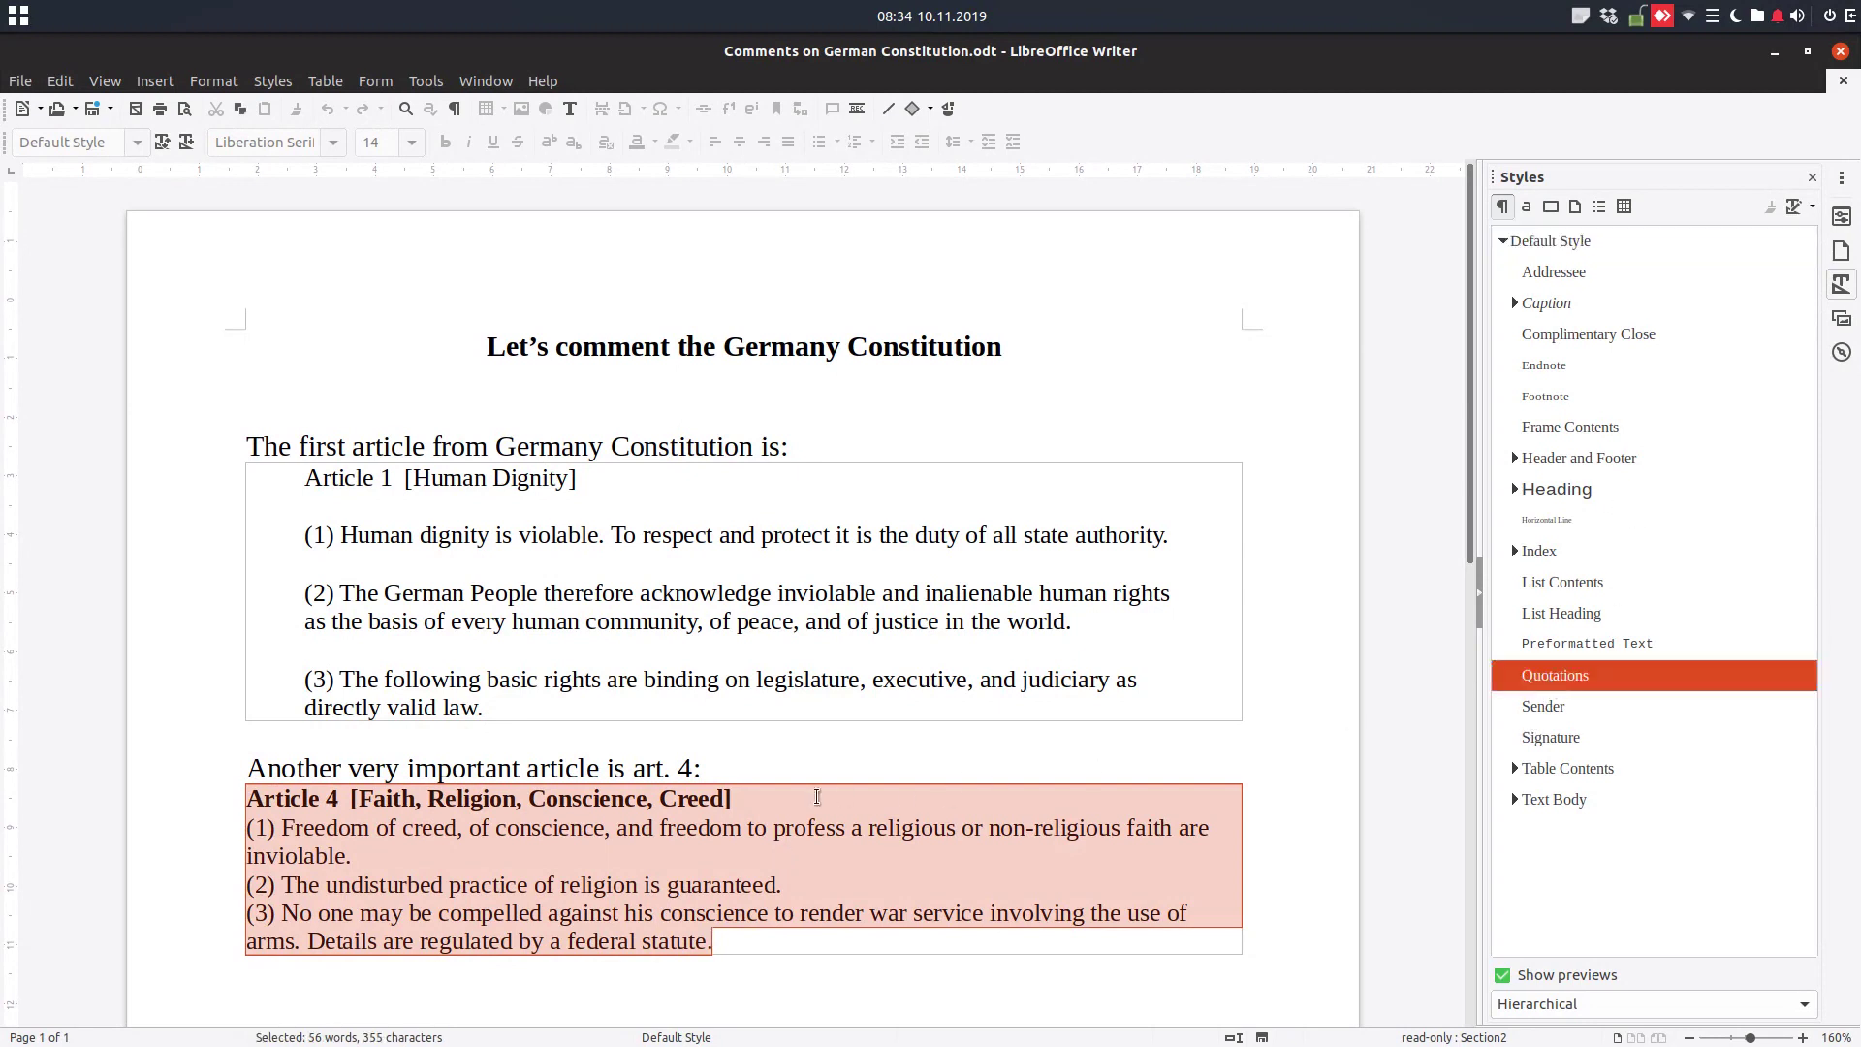
click(736, 827)
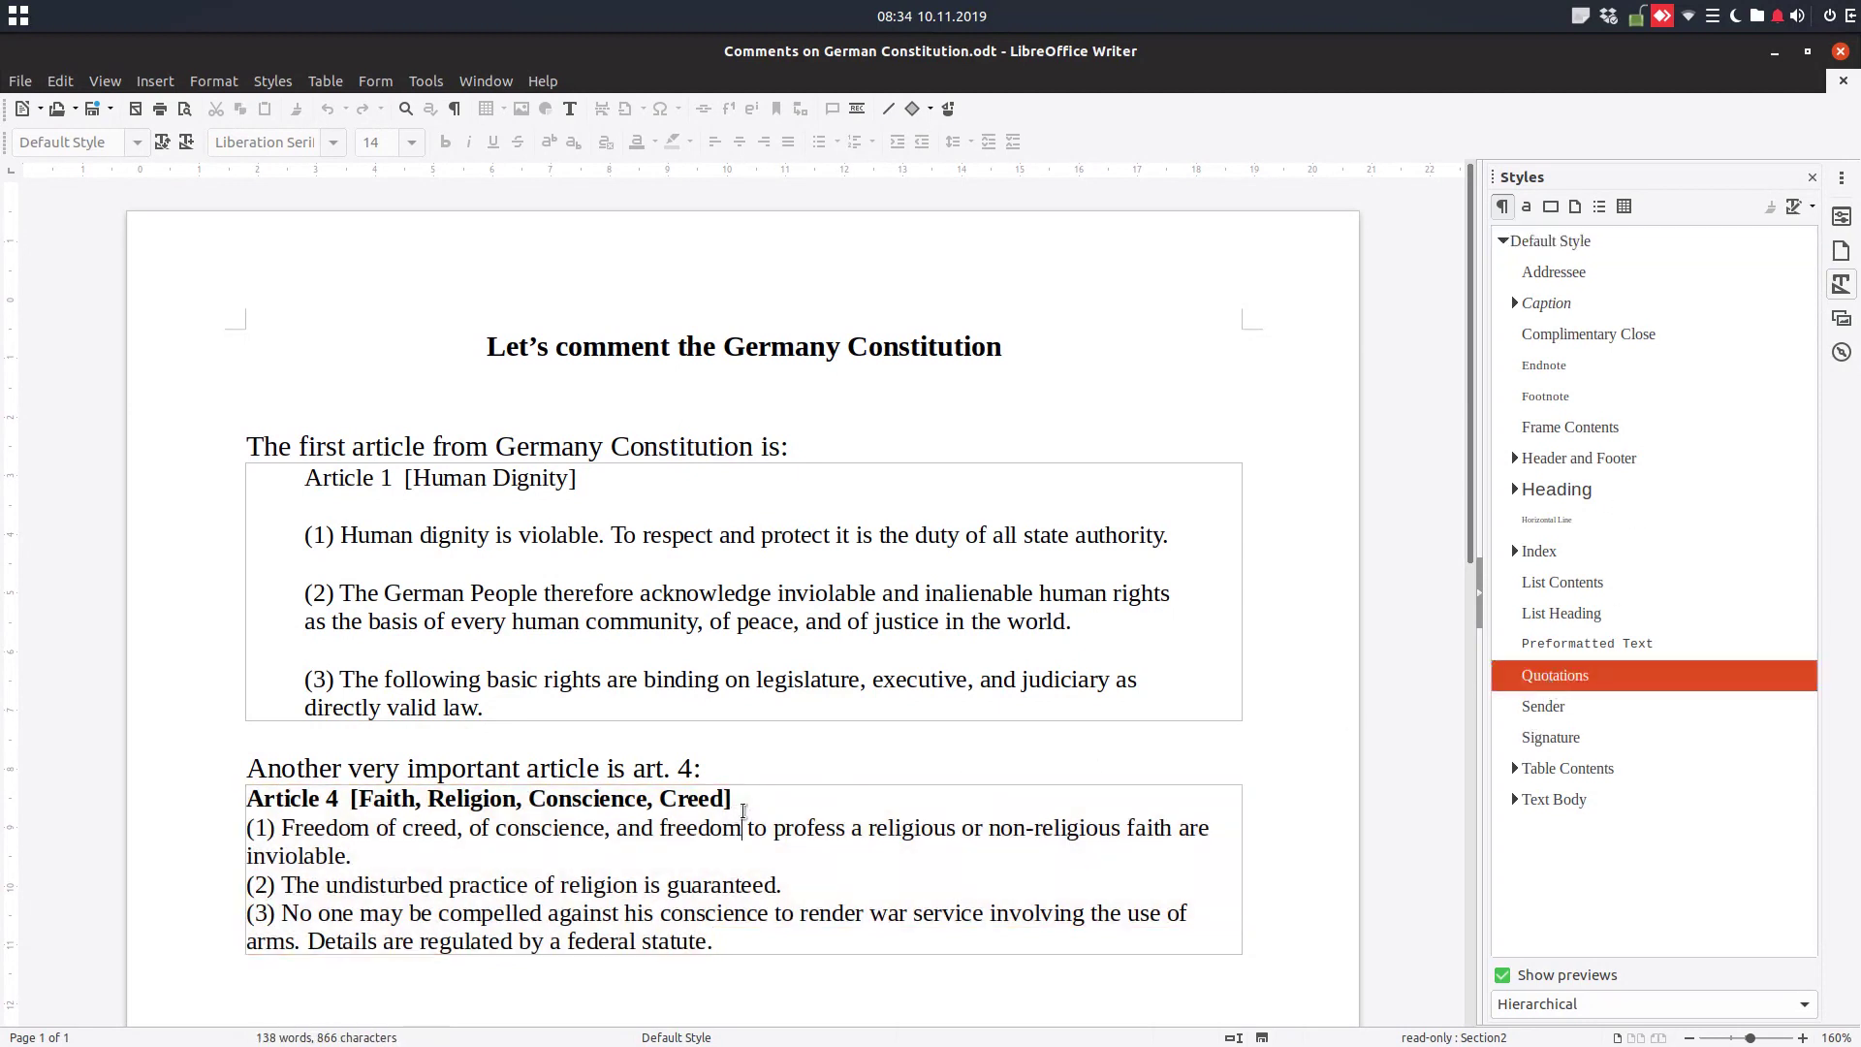
scroll(737, 811, down, 3)
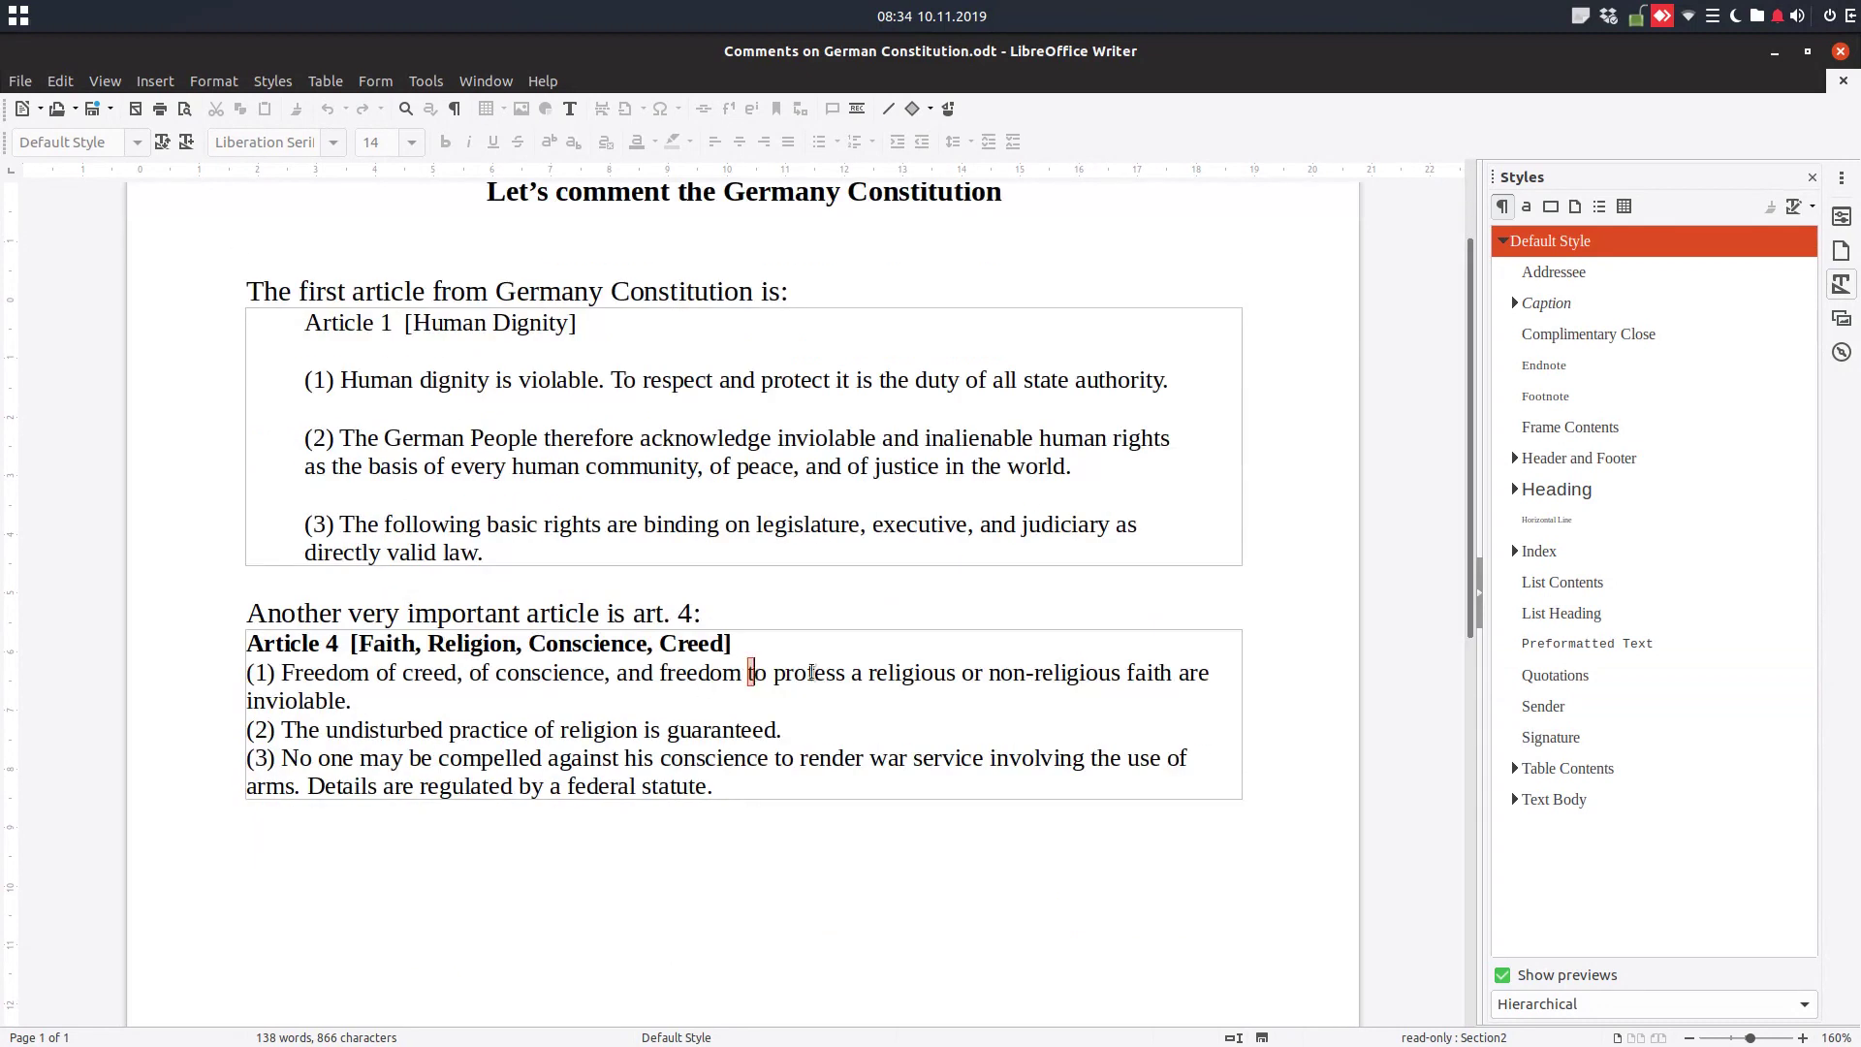
drag(746, 672, 894, 673)
key(Delete)
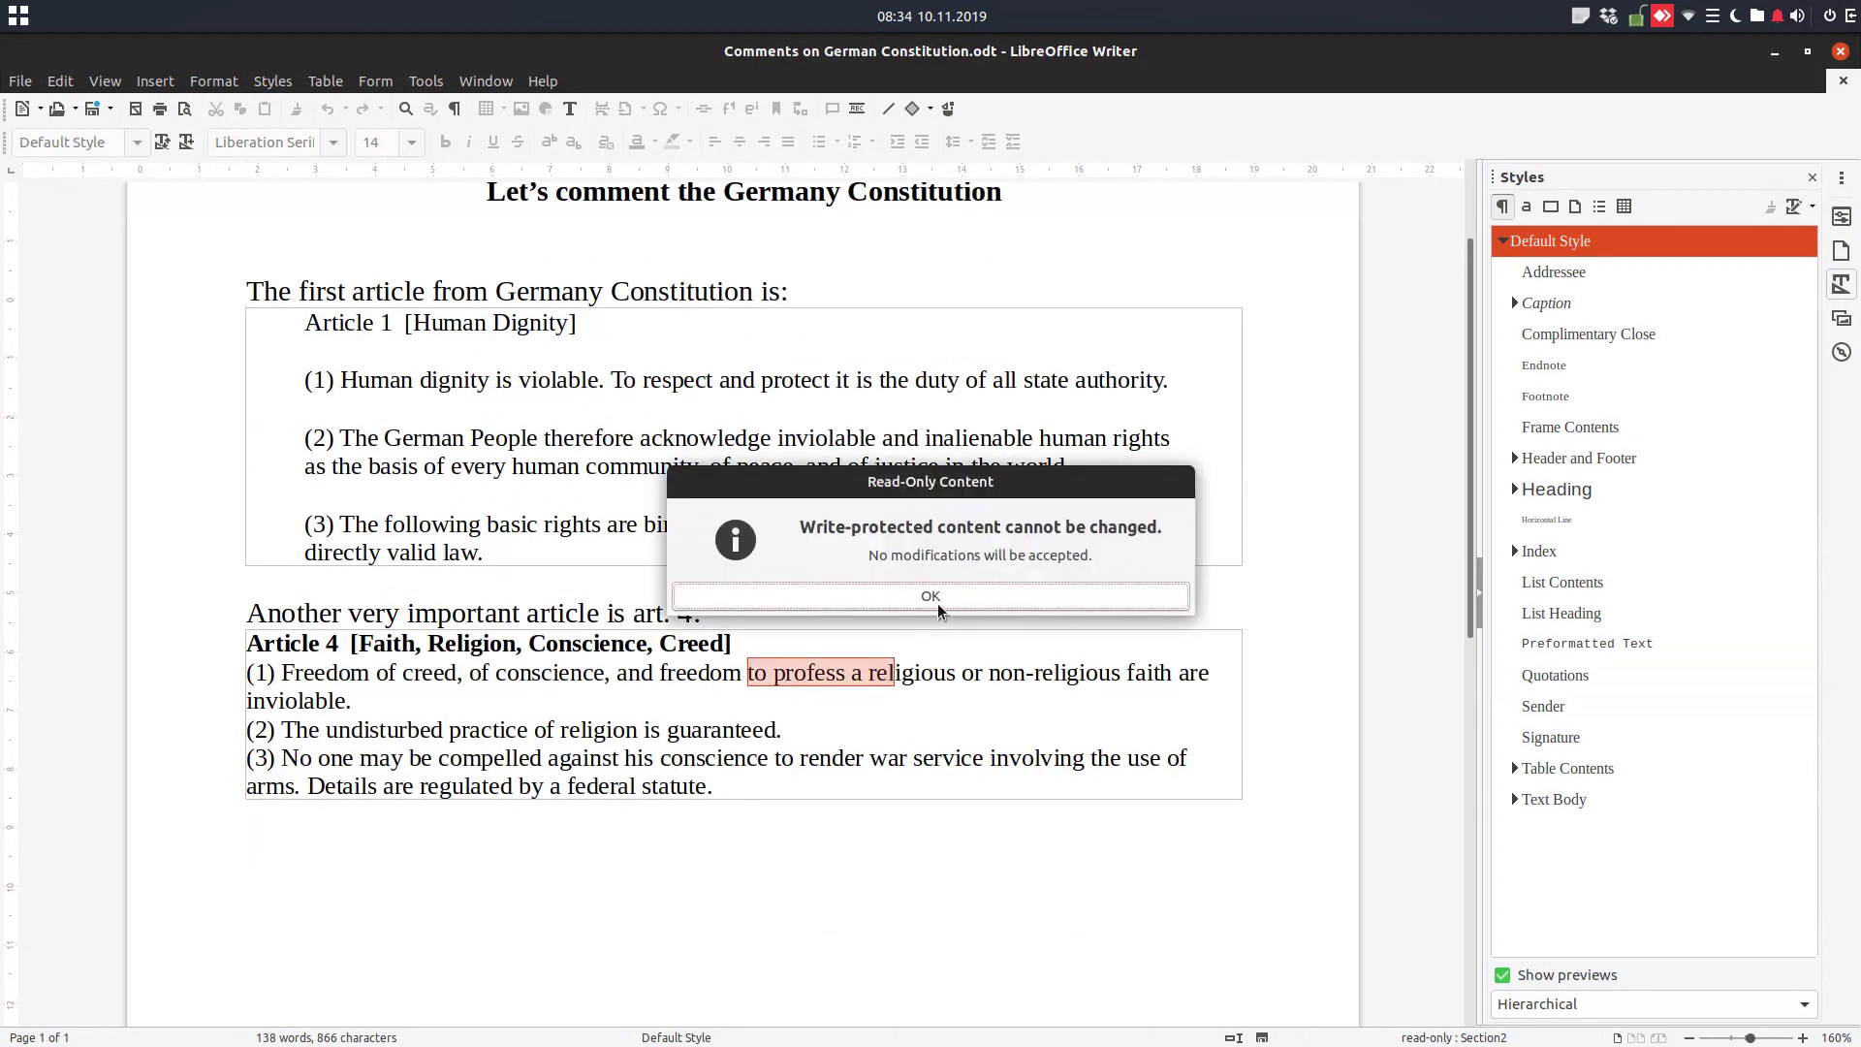
click(930, 596)
drag(714, 786, 248, 652)
click(503, 545)
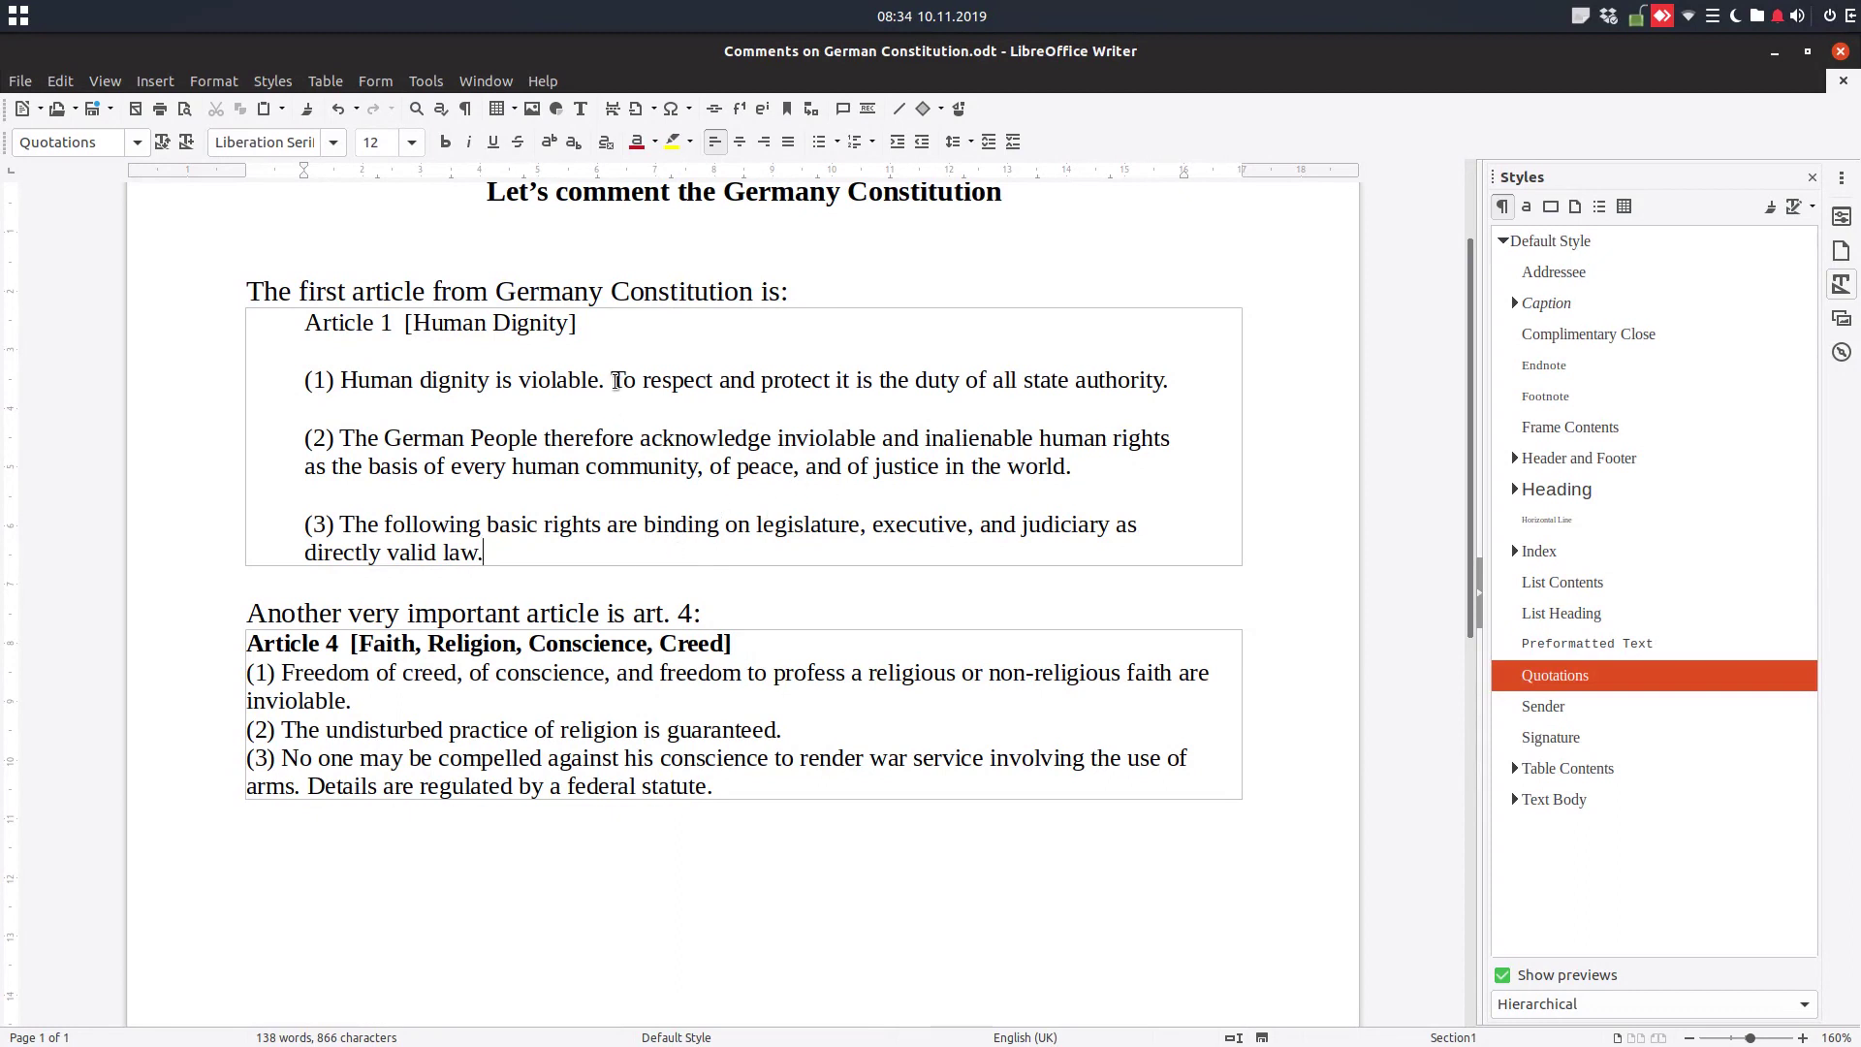
click(658, 718)
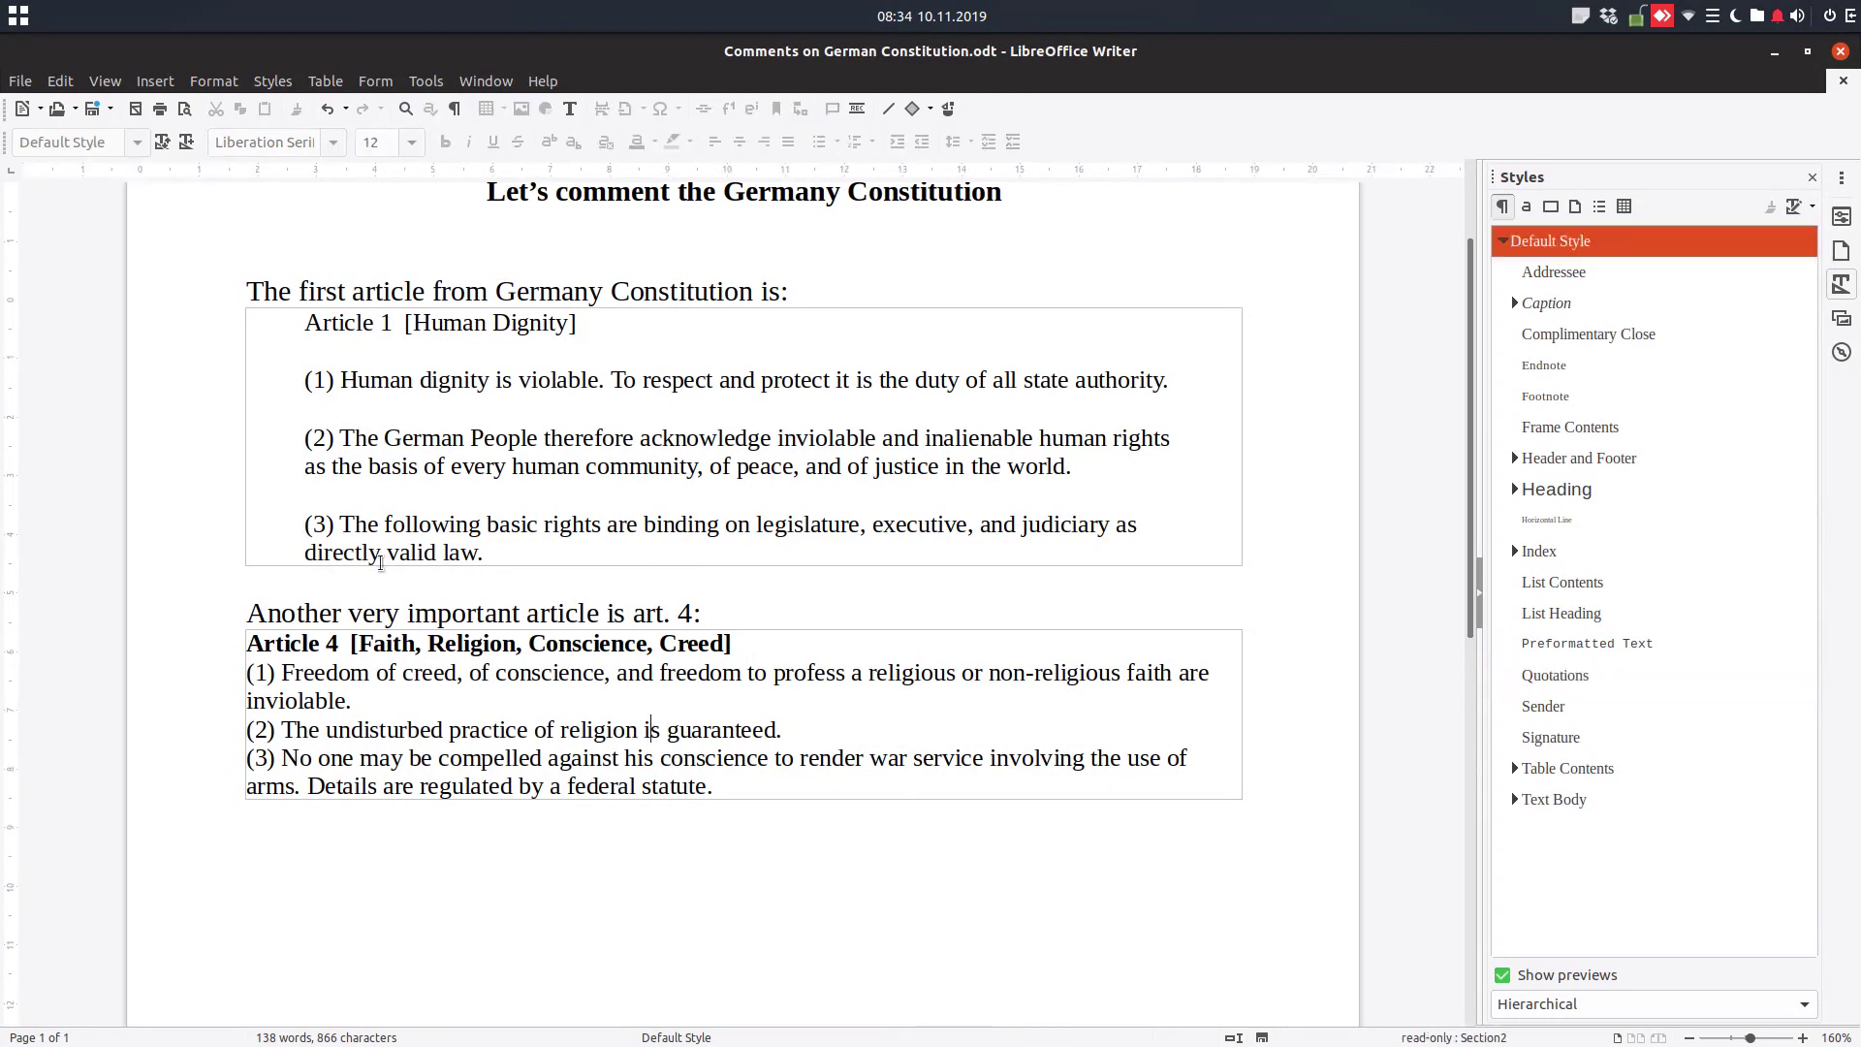
scroll(403, 595, up, 3)
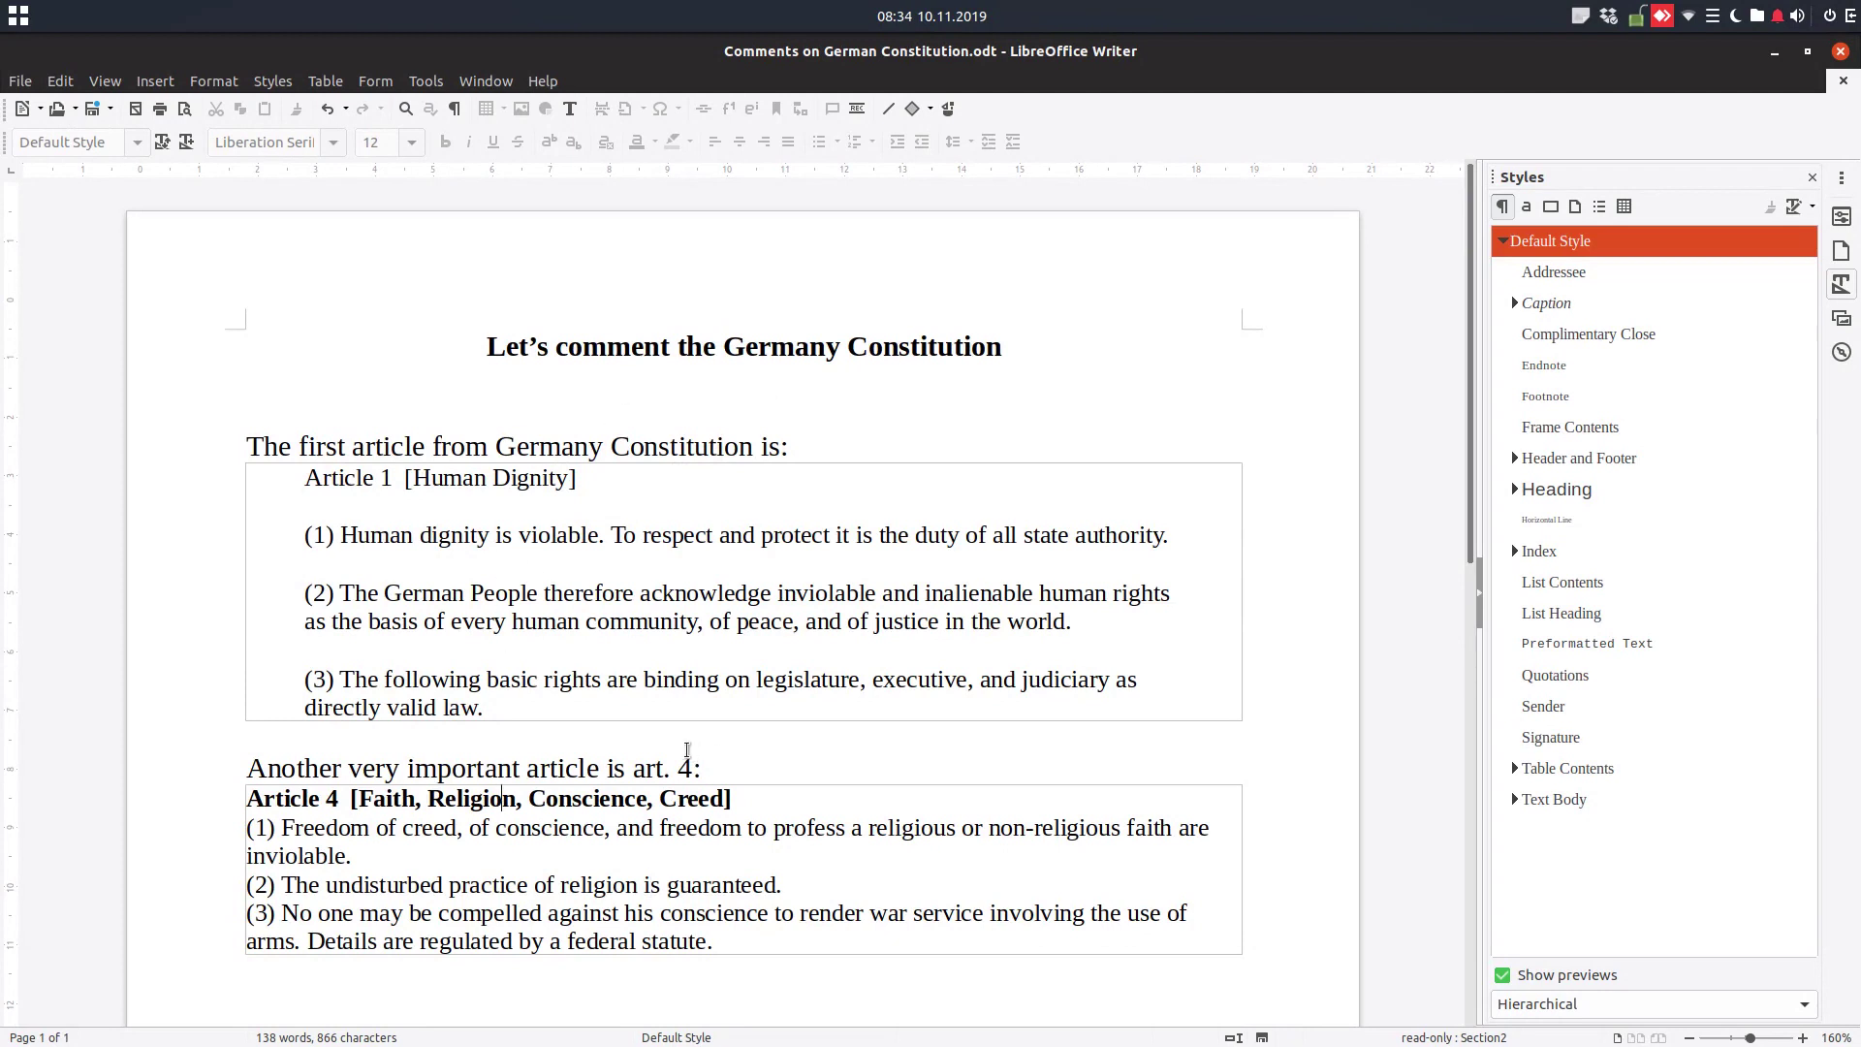
scroll(694, 750, down, 5)
Add the line 'Art. 5 says' and insert Article 5 below it, linked to section art5 of German Constitution.odt
click(737, 711)
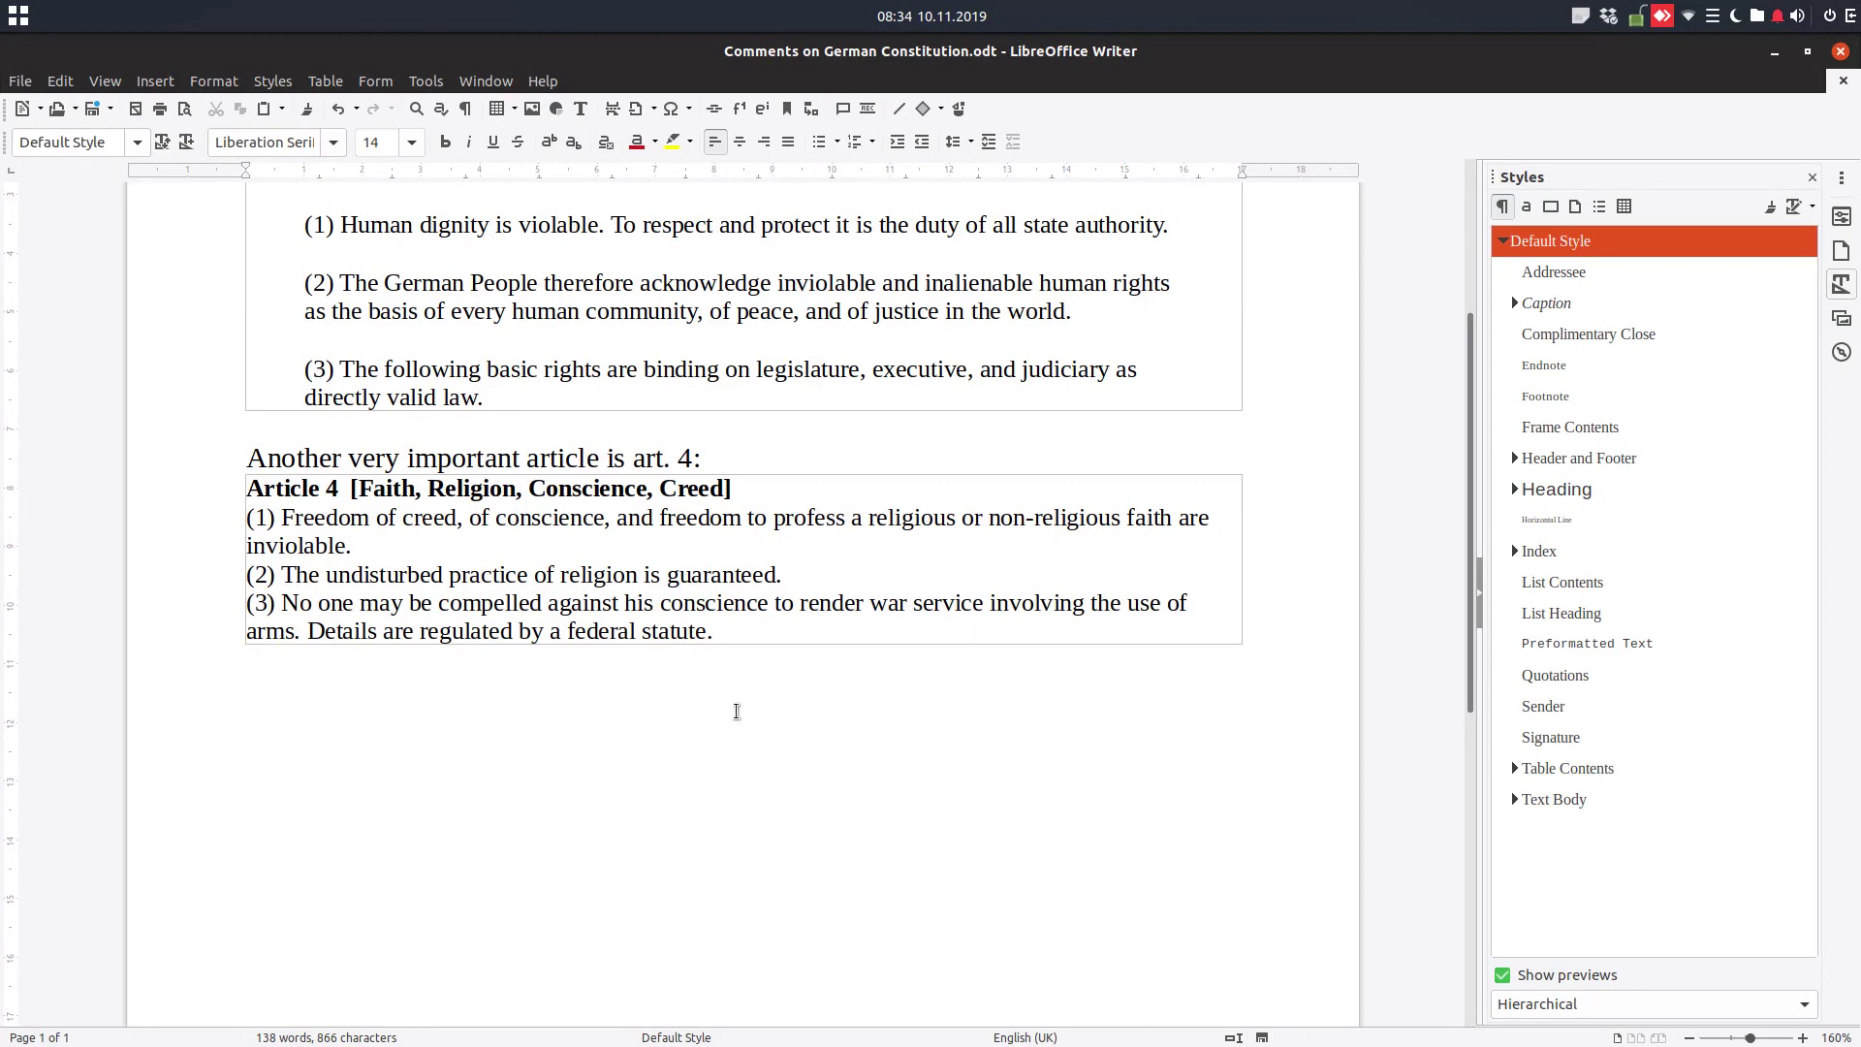
text(Art. 5 says:)
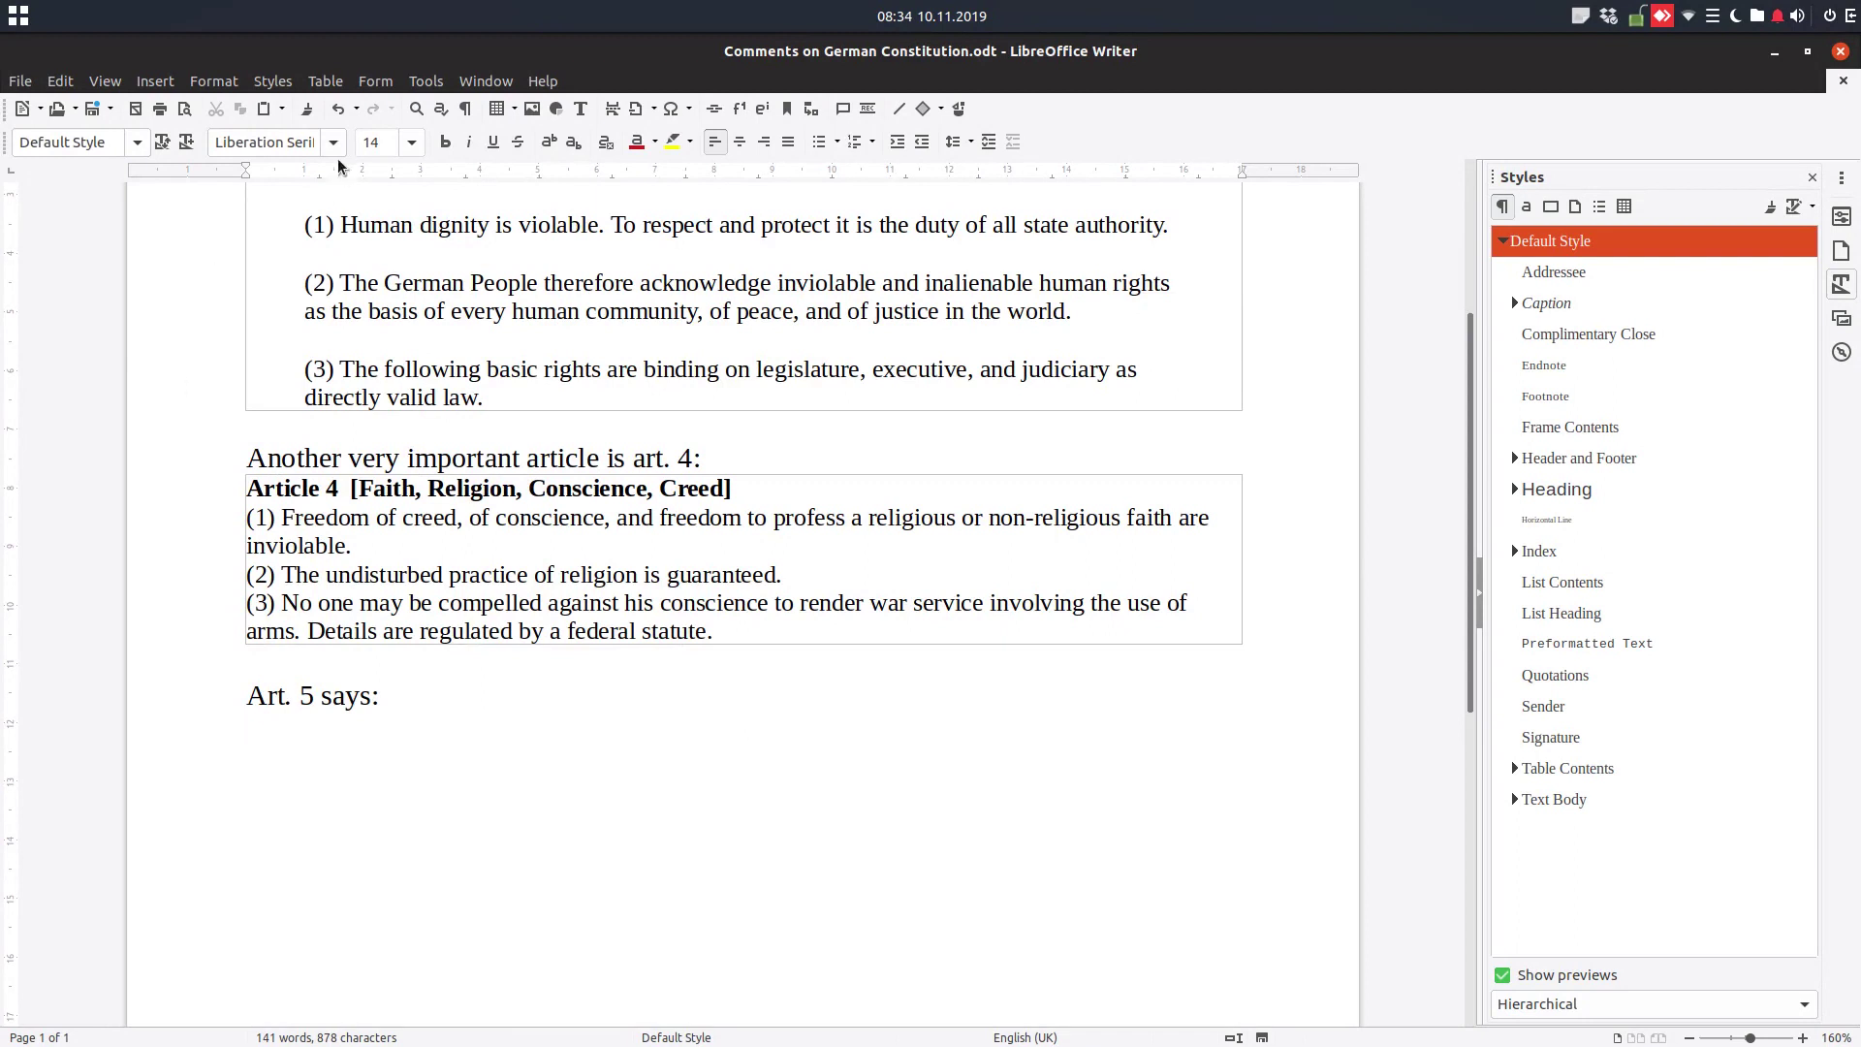
click(165, 86)
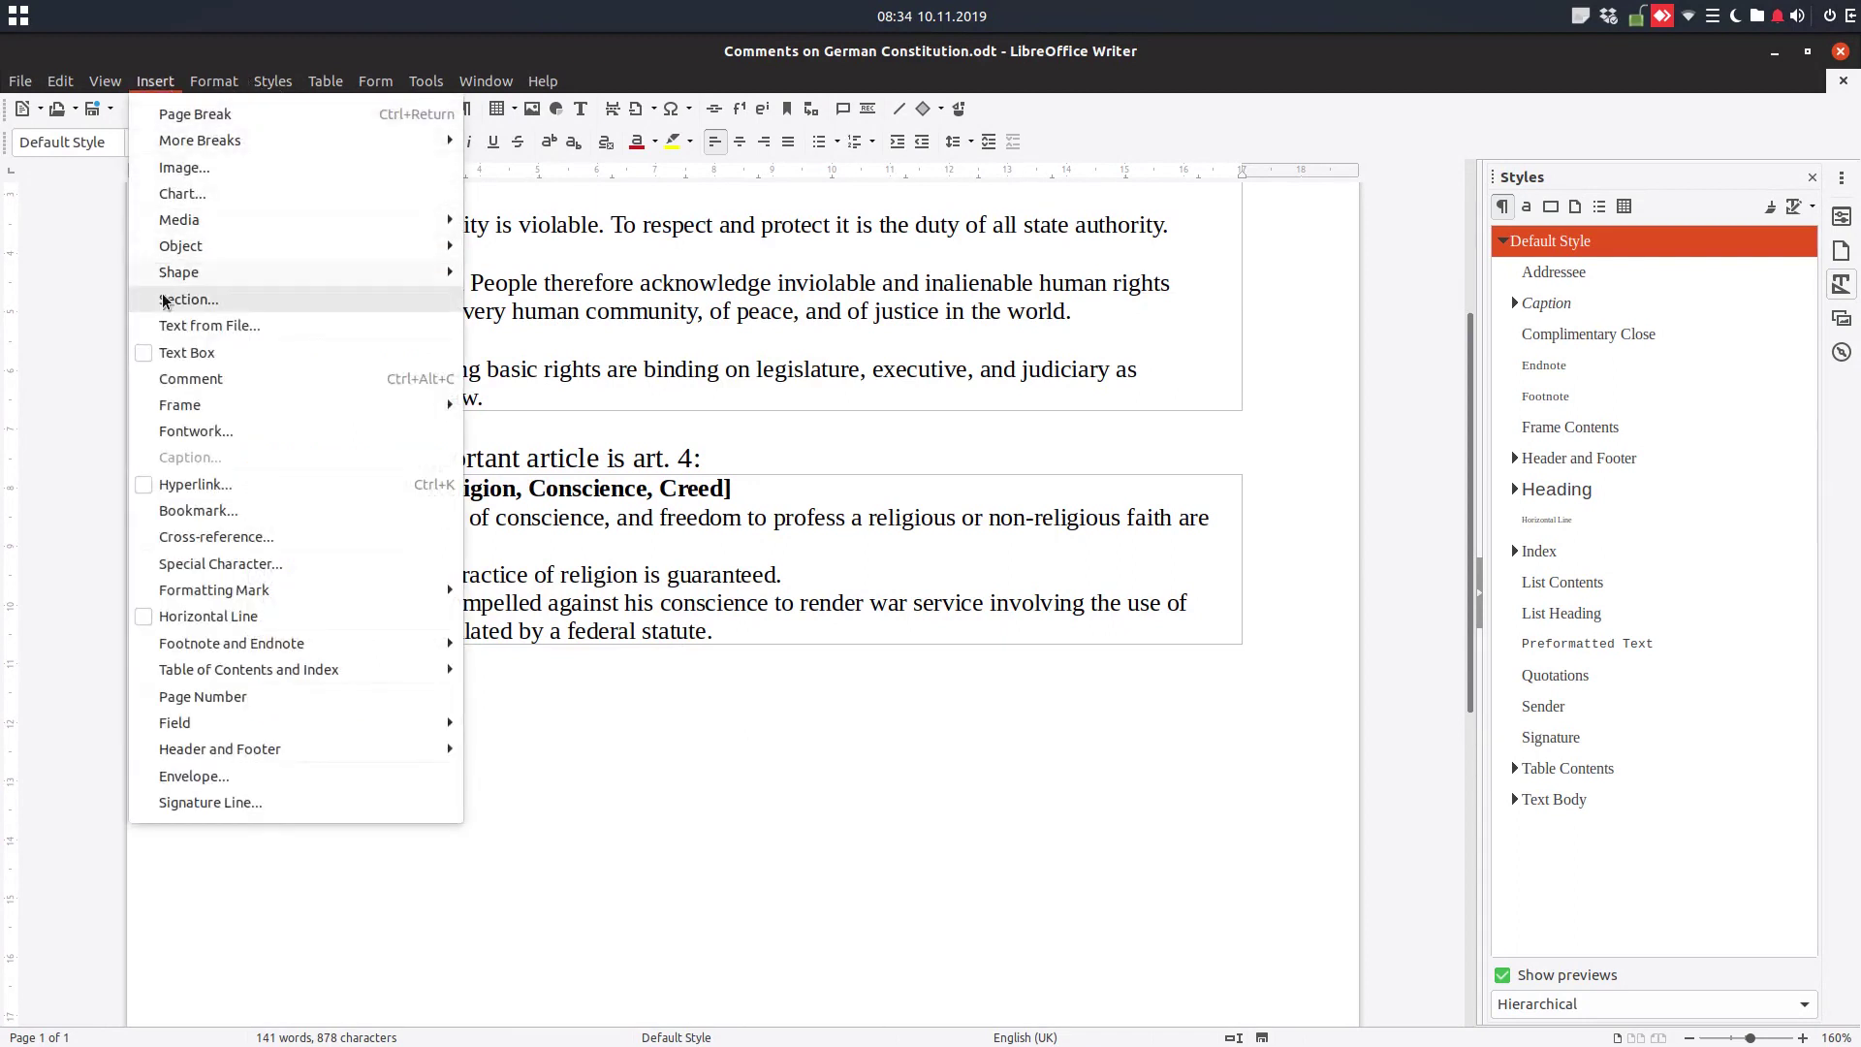
click(188, 300)
click(864, 411)
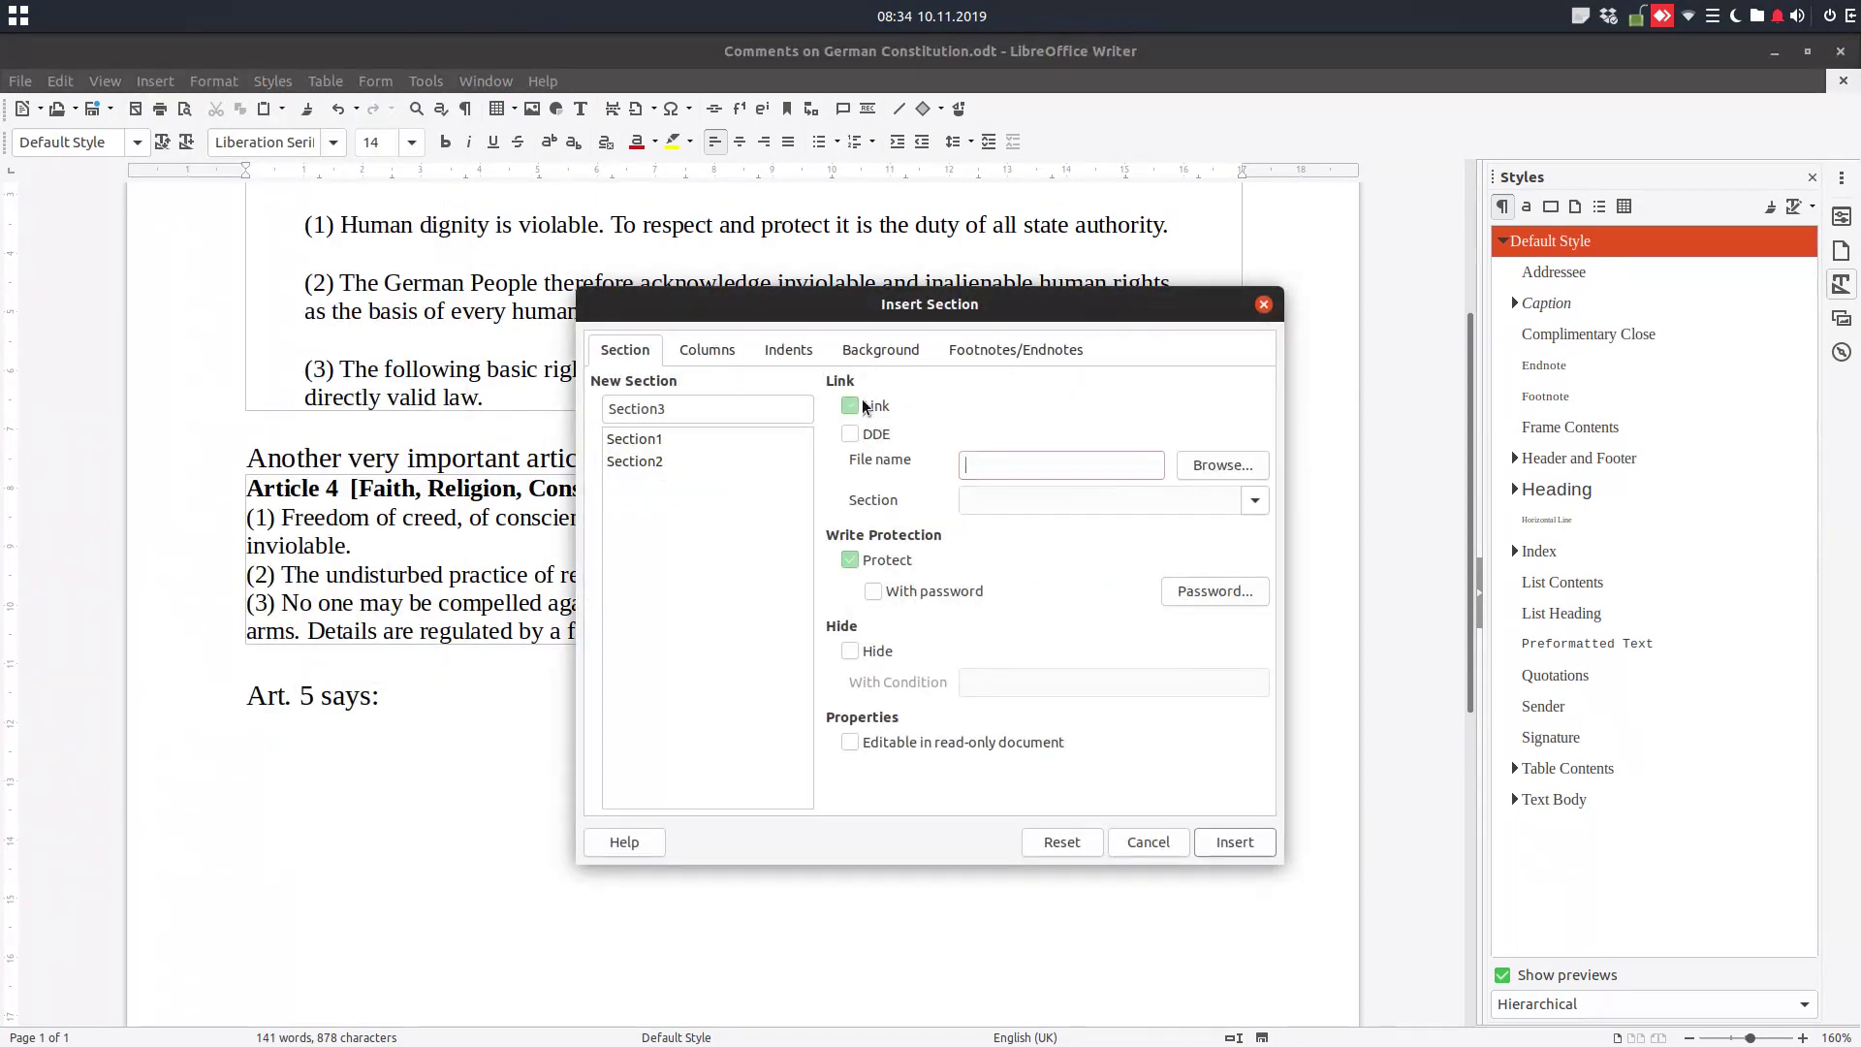
click(1221, 466)
double_click(628, 284)
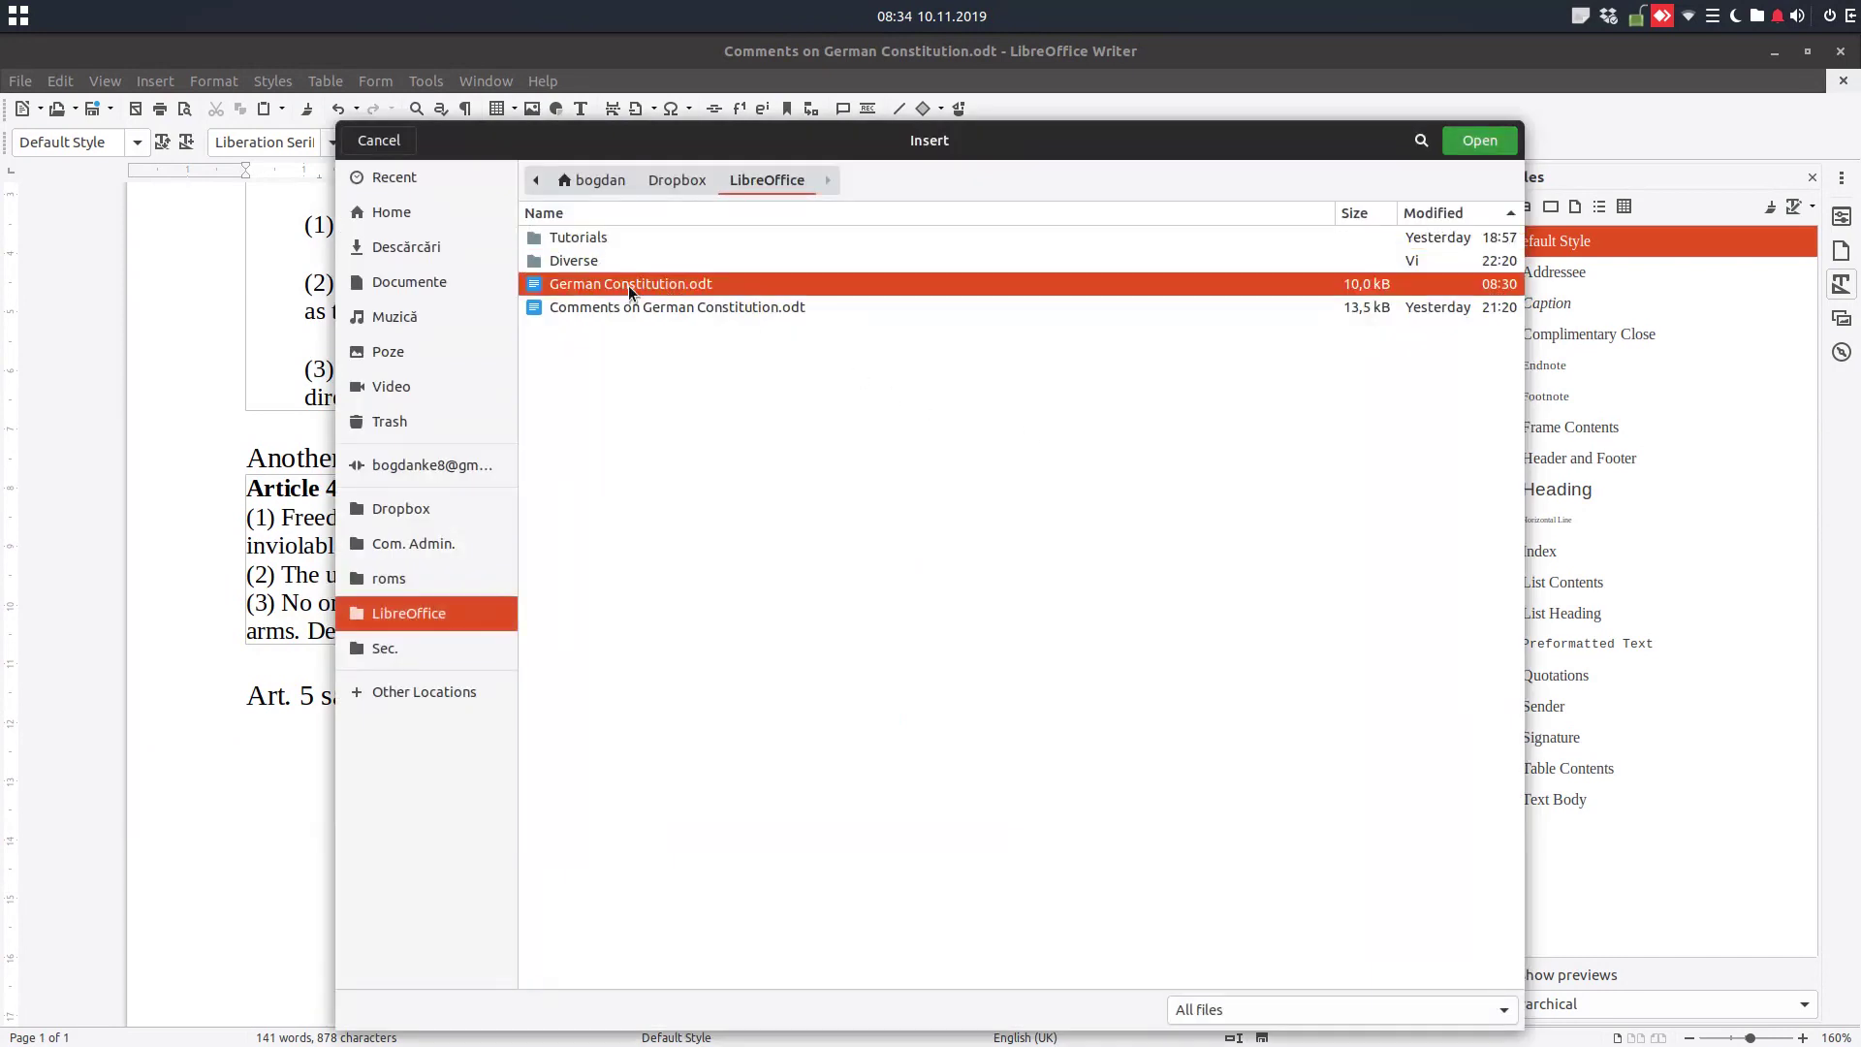
click(1043, 495)
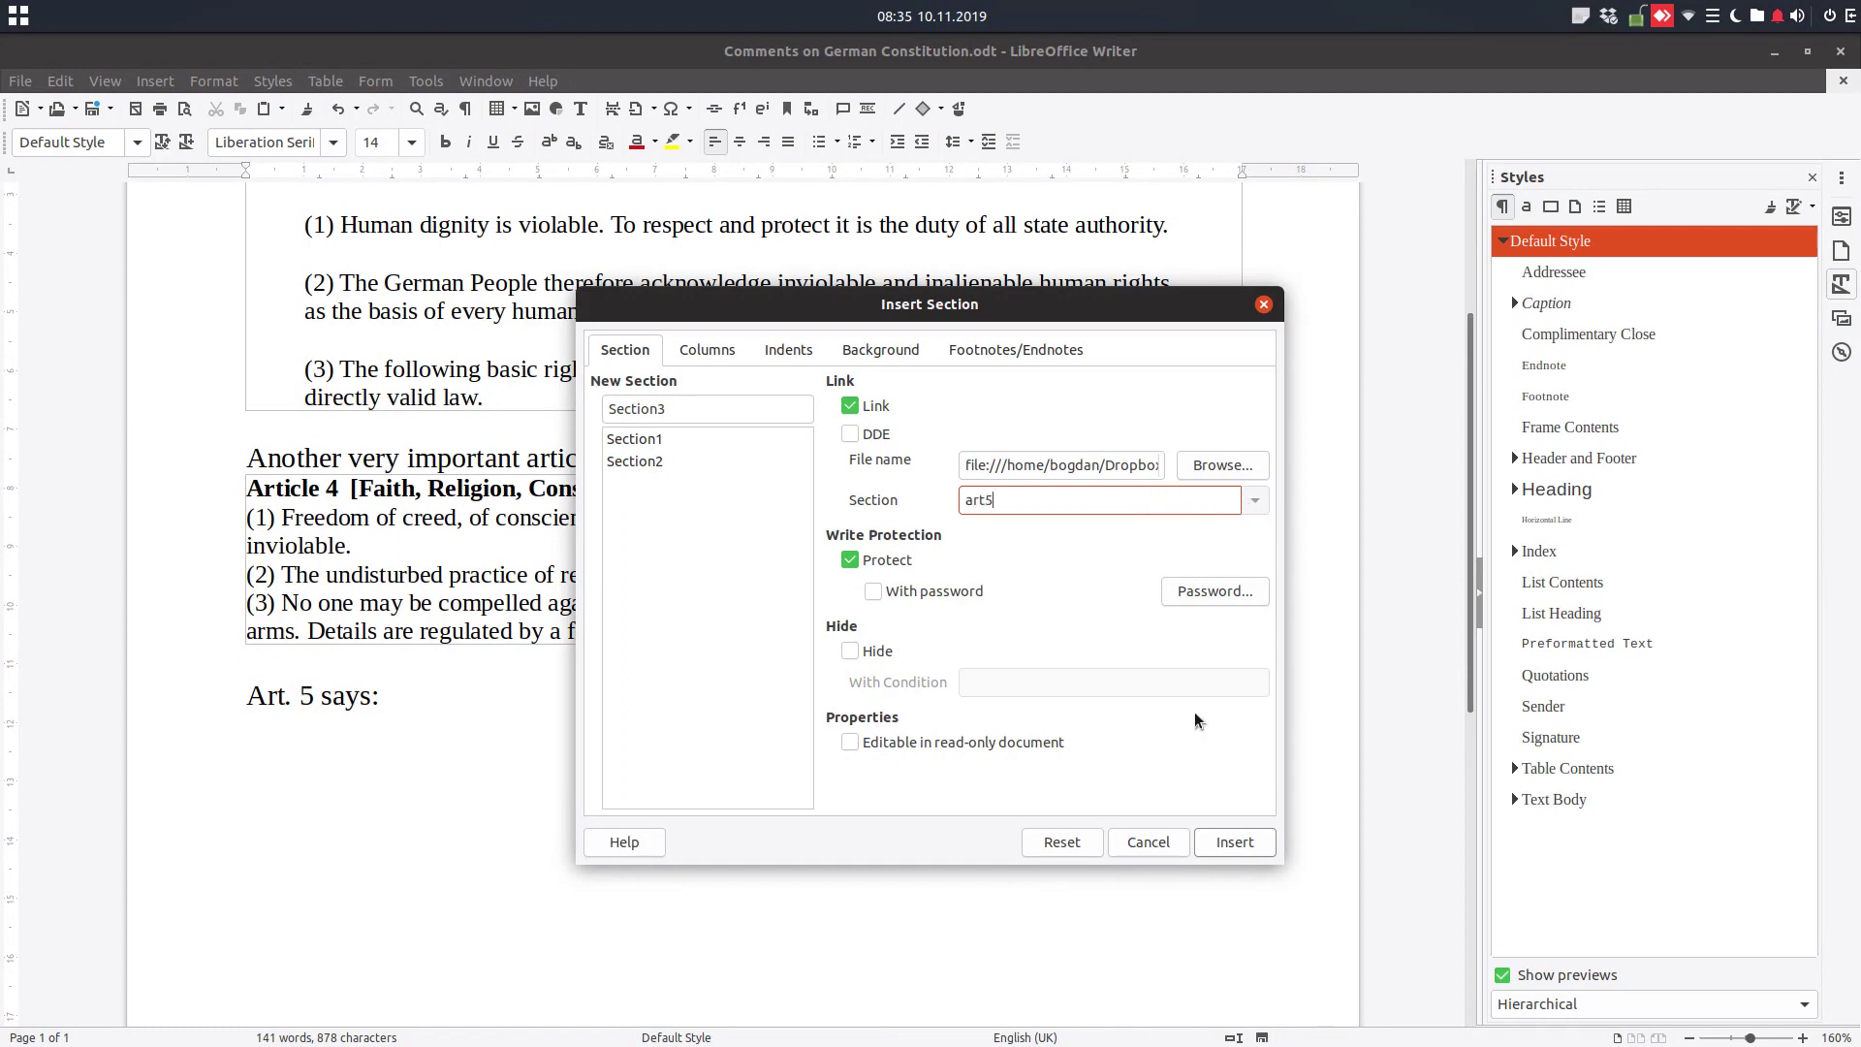
click(899, 563)
click(1227, 842)
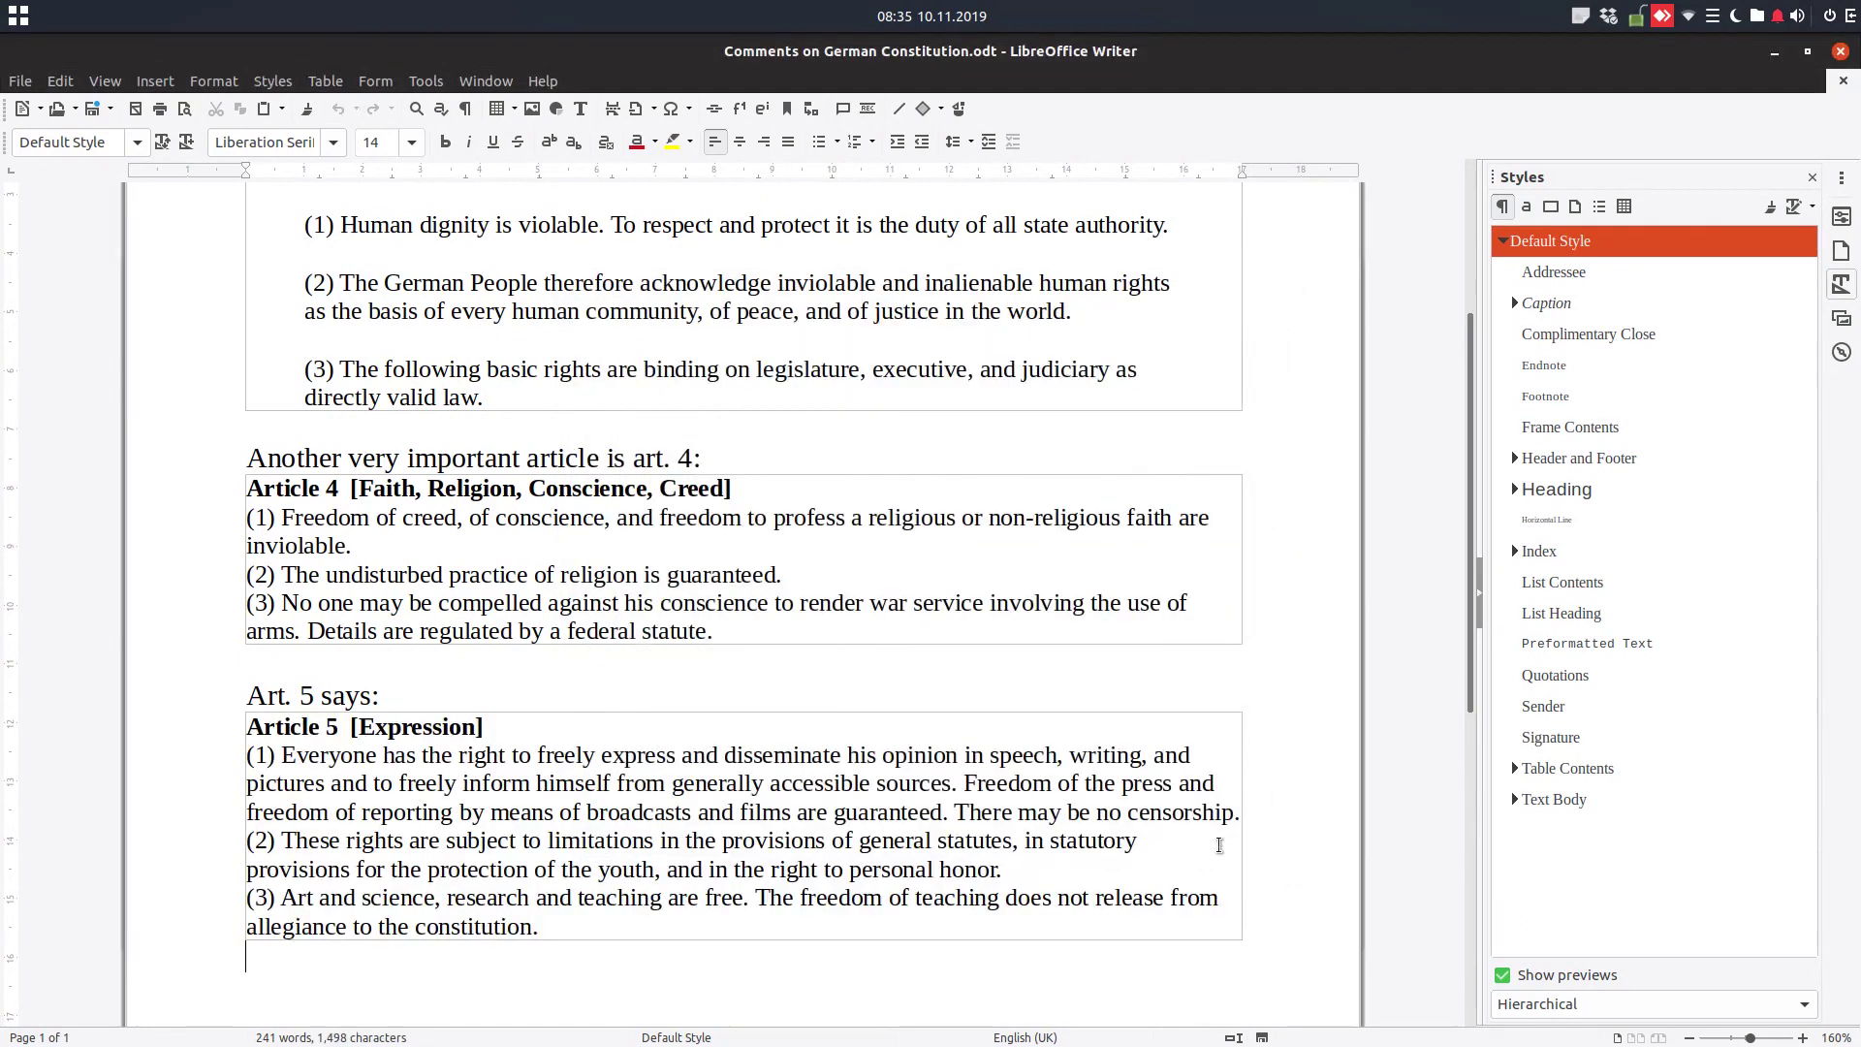
Apply the Quotations paragraph style to the whole Article 5 section and scroll through to review it
drag(635, 925, 245, 727)
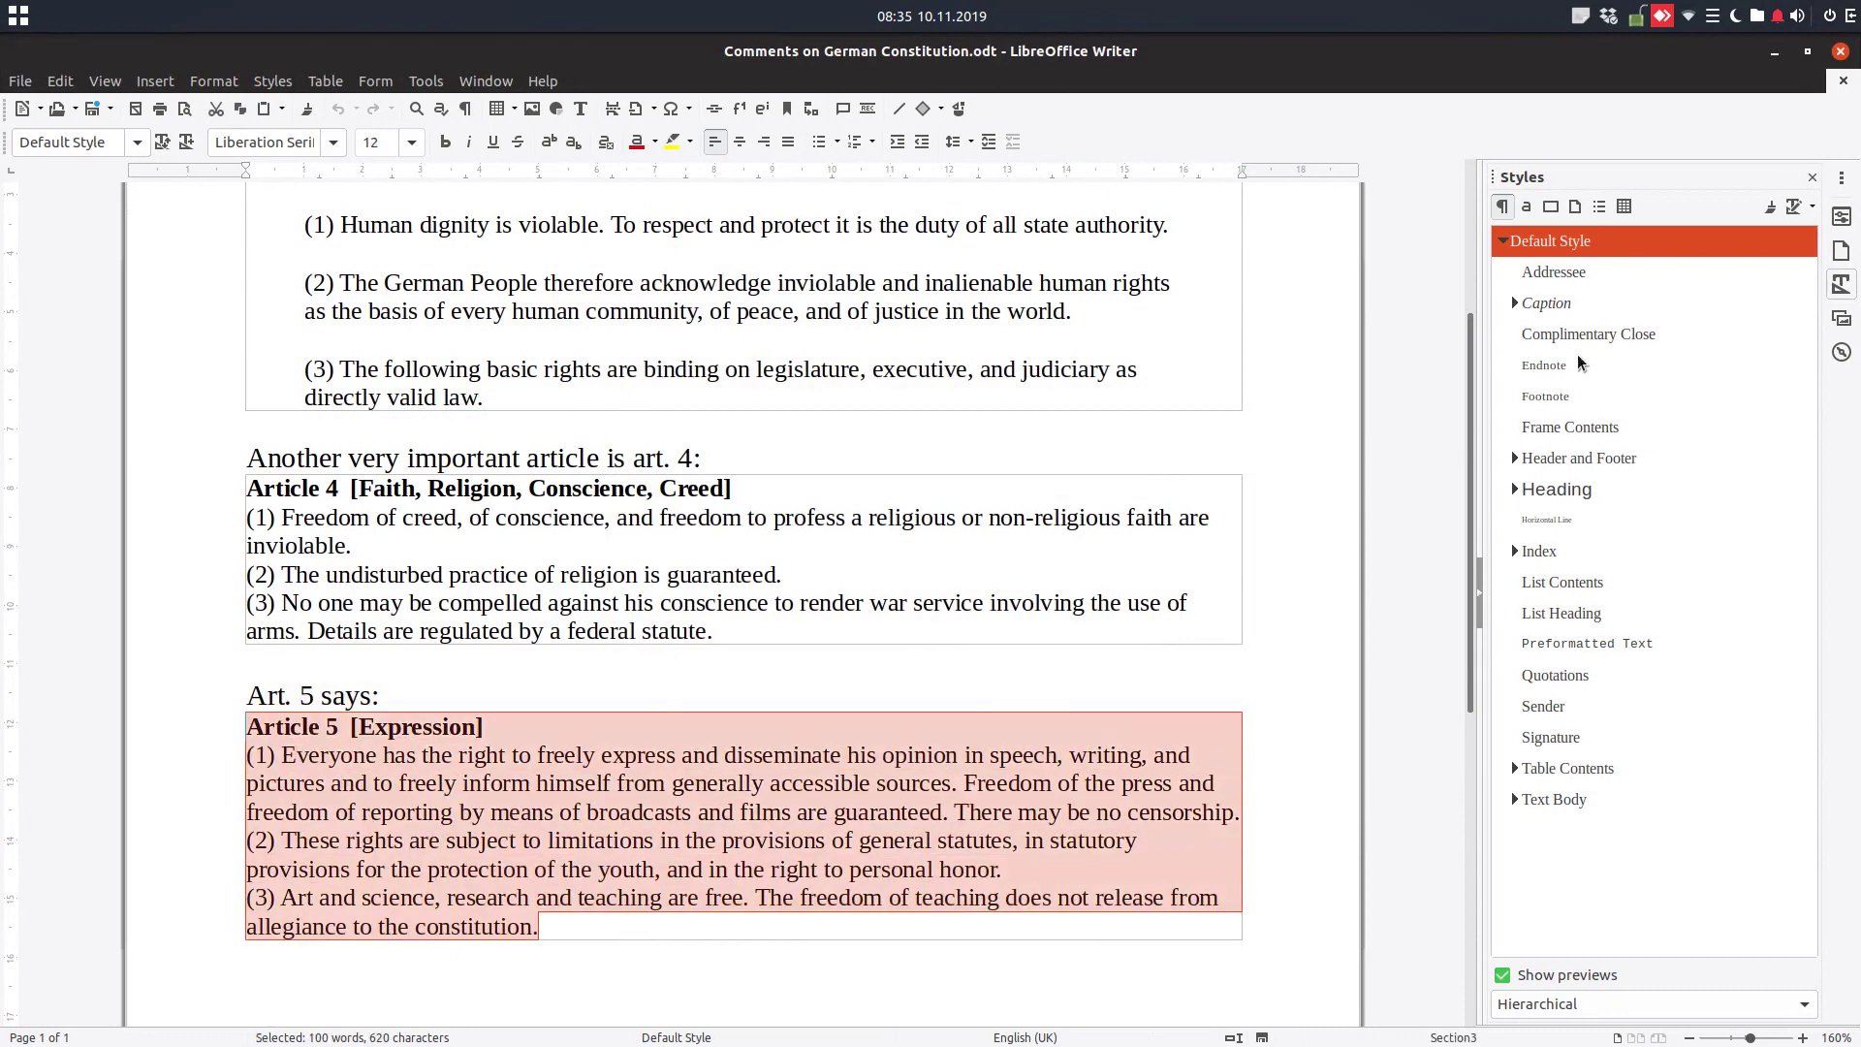
click(1574, 304)
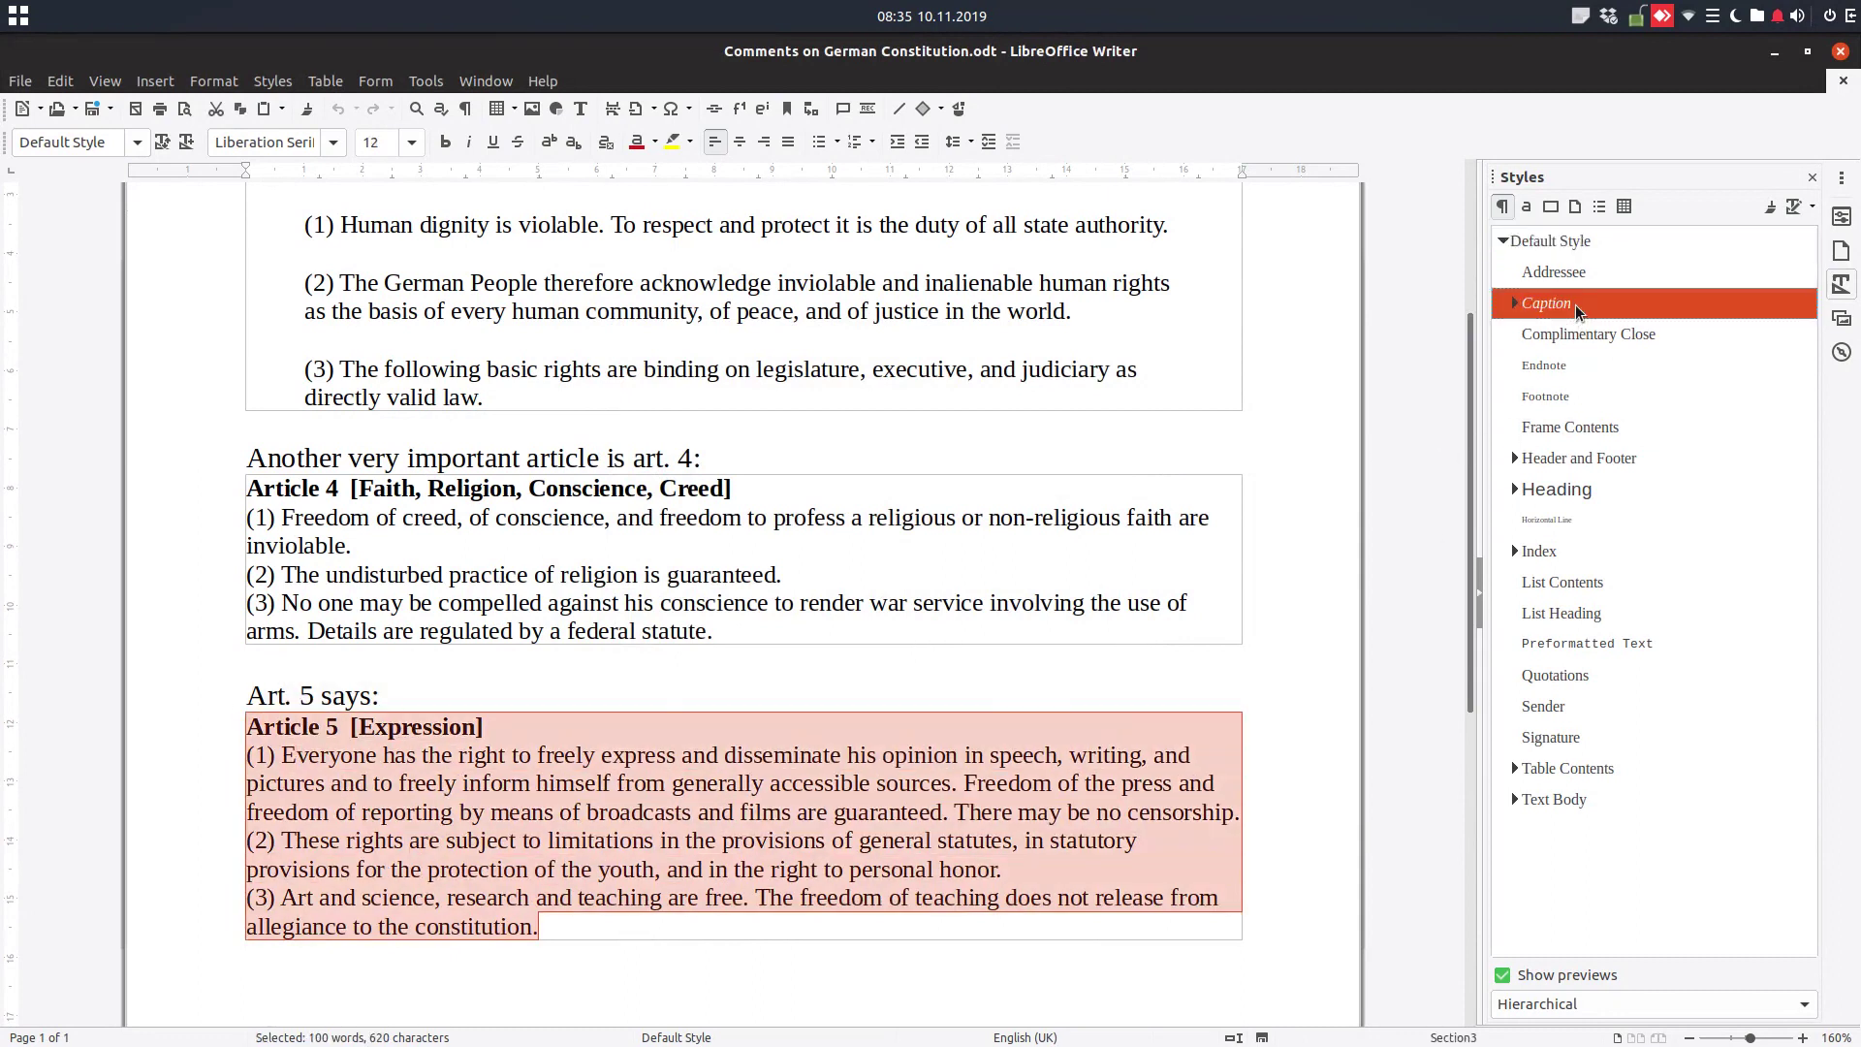
double_click(1567, 678)
scroll(520, 800, down, 3)
click(526, 695)
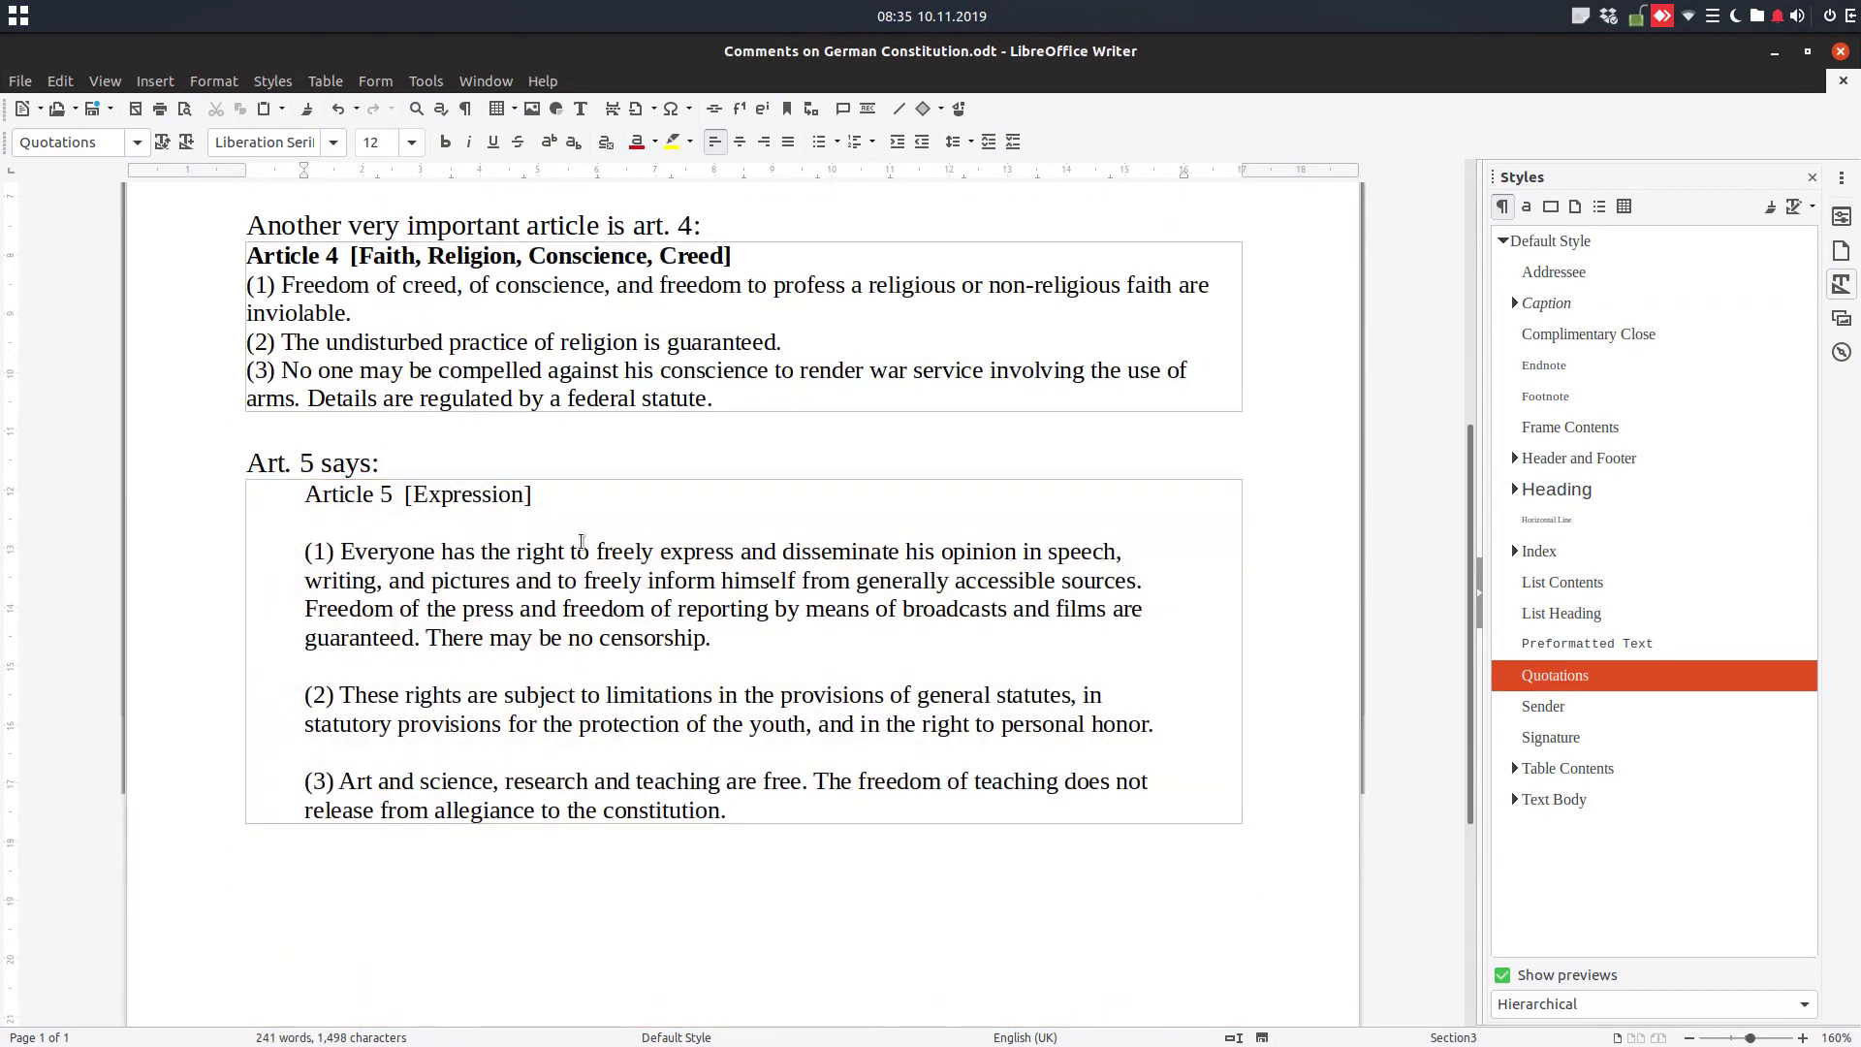
scroll(567, 539, up, 7)
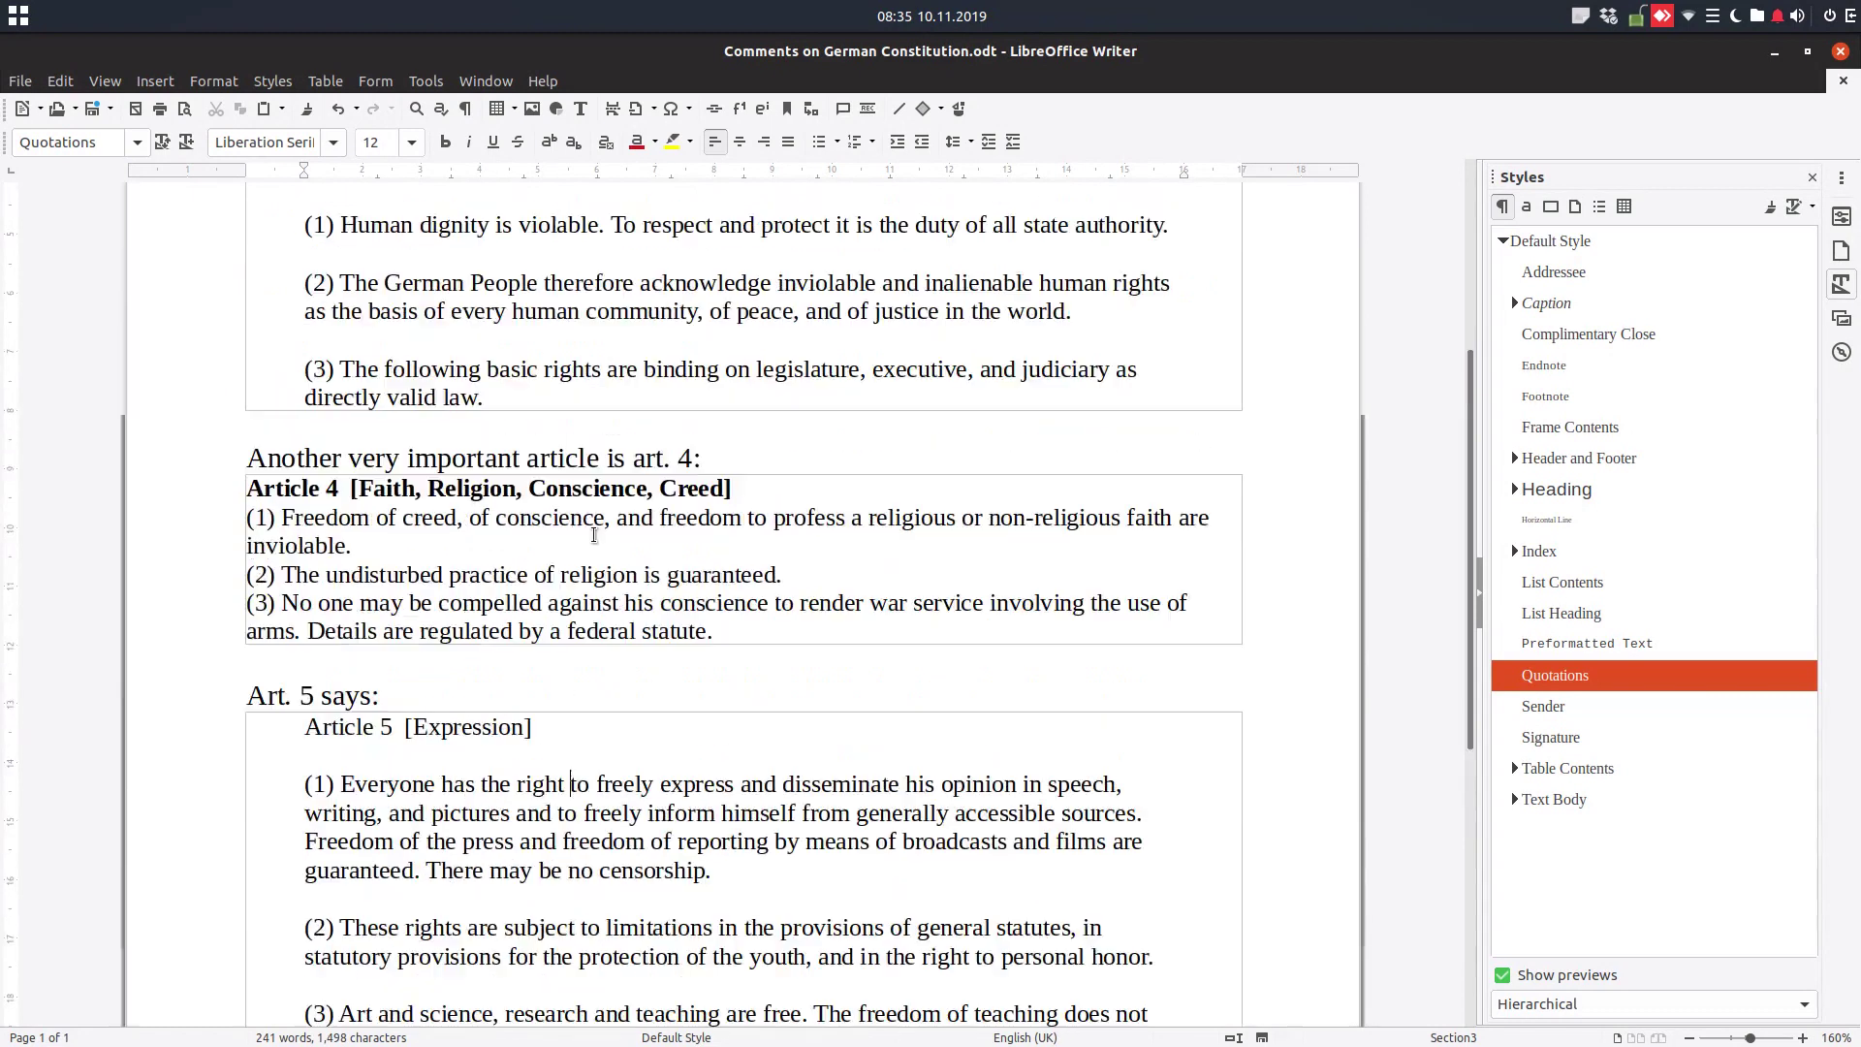
scroll(572, 501, down, 2)
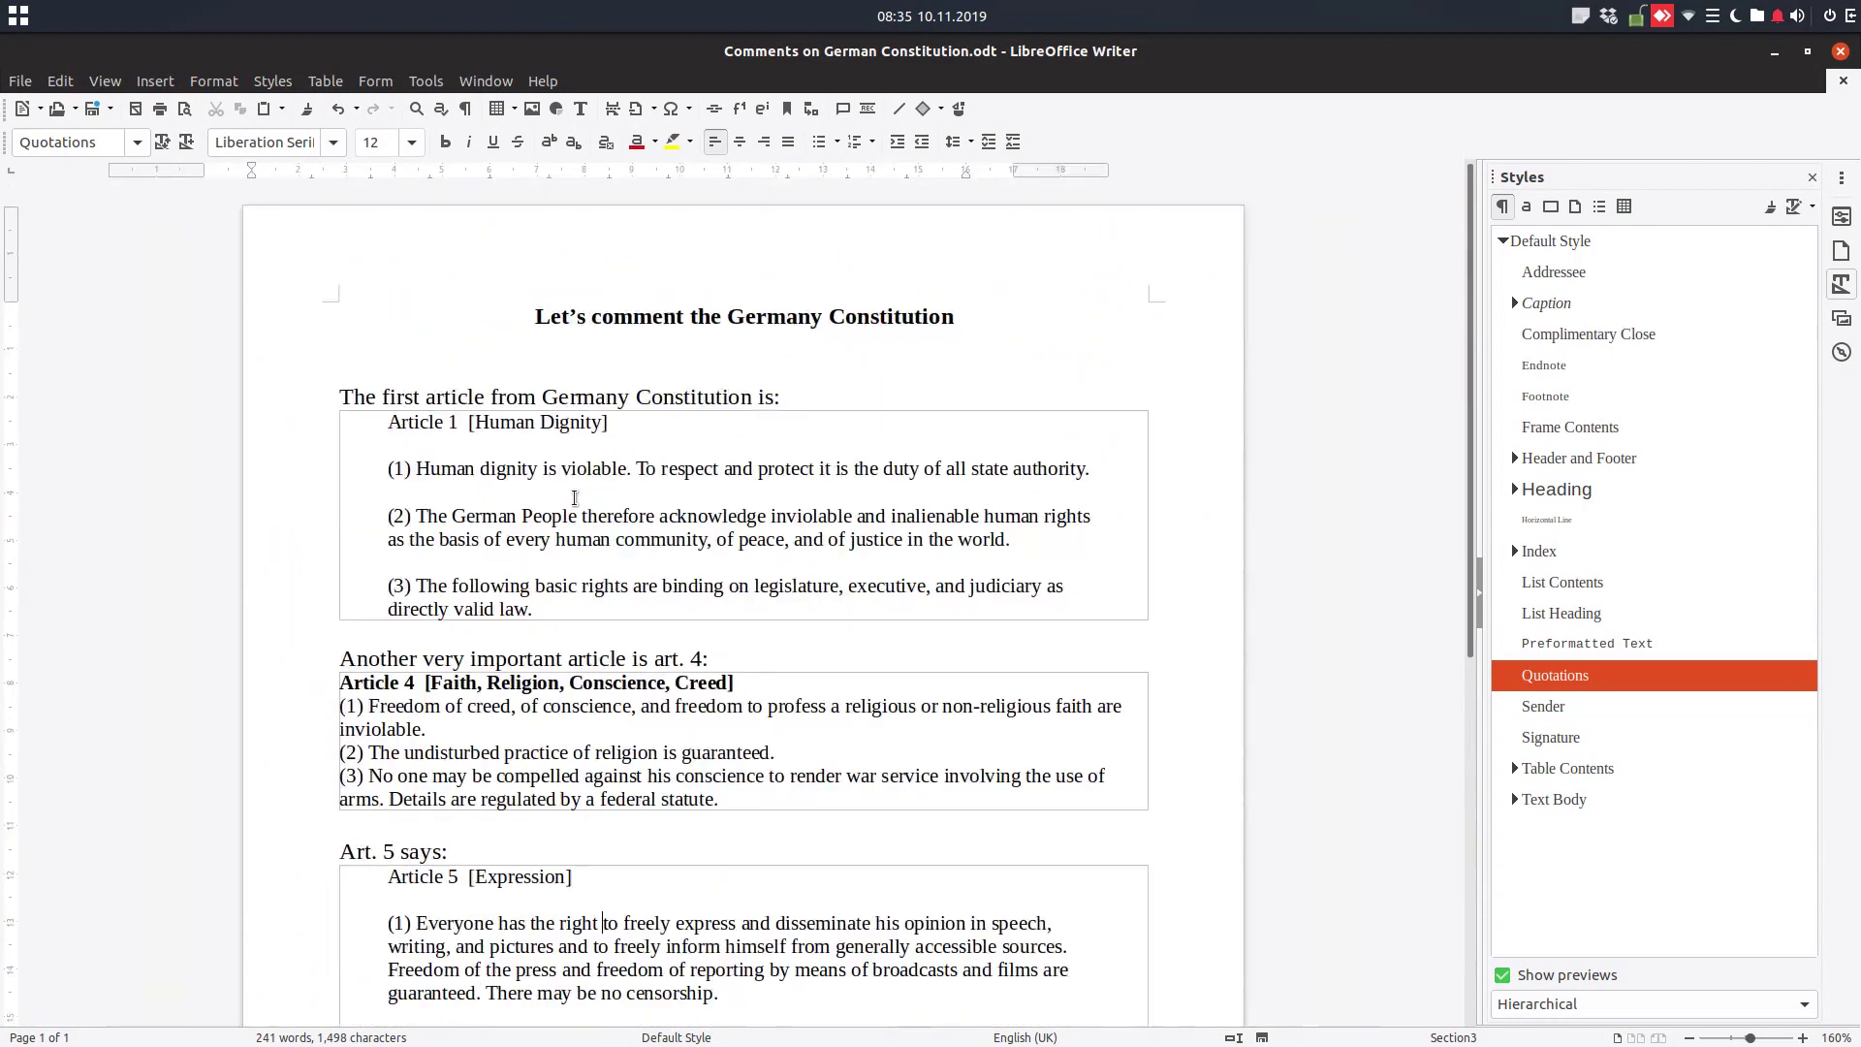
scroll(596, 502, down, 5)
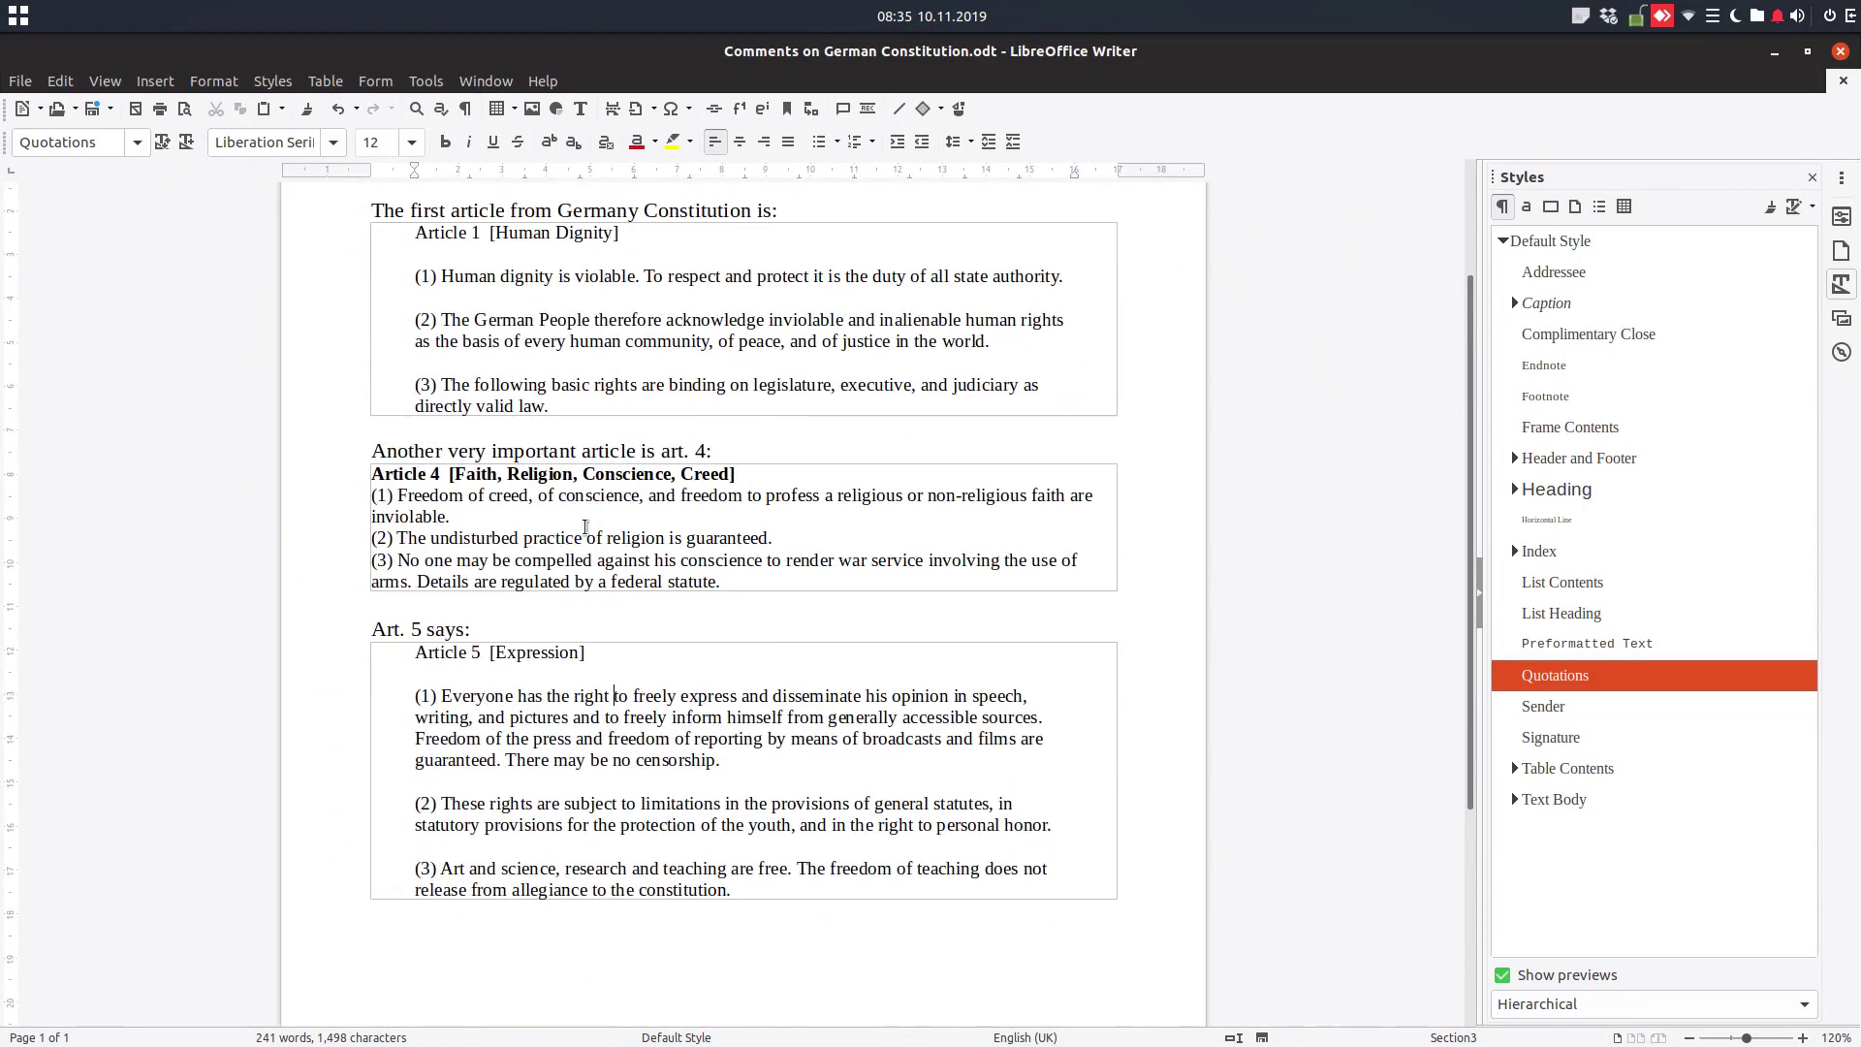
scroll(690, 684, down, 2)
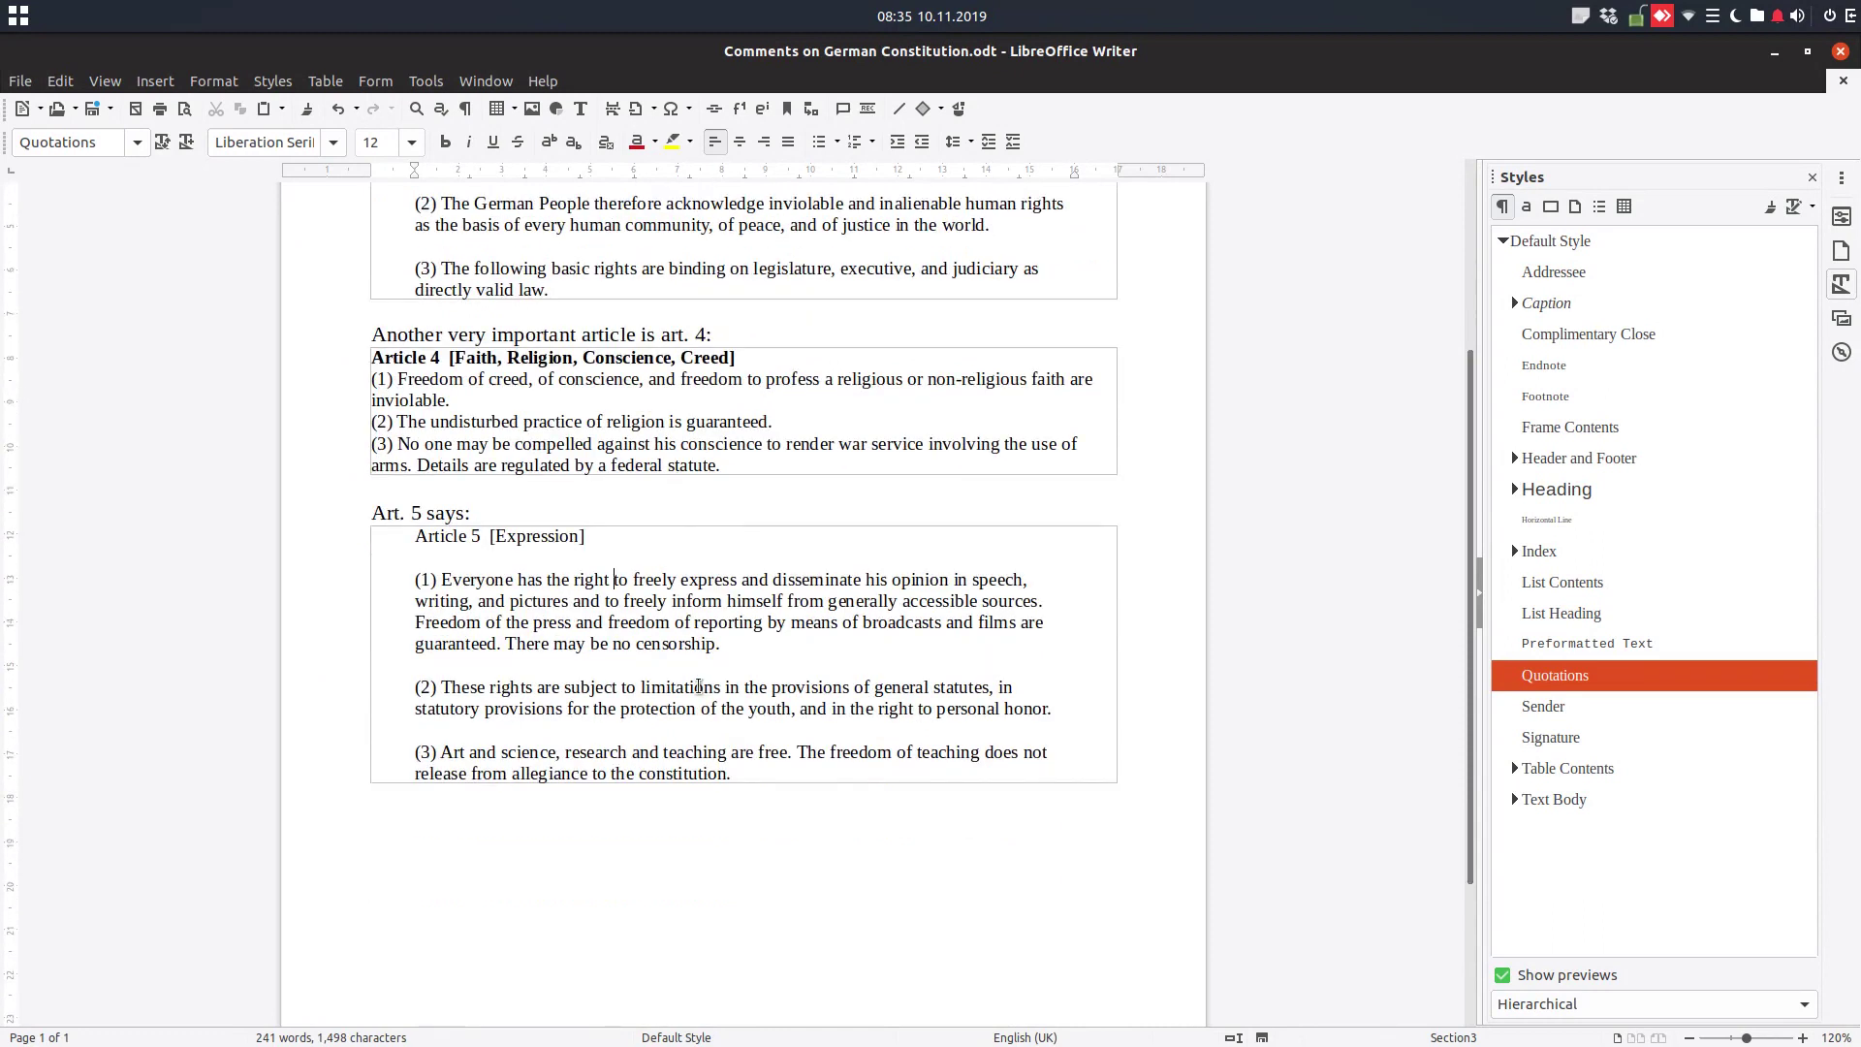
scroll(699, 686, up, 5)
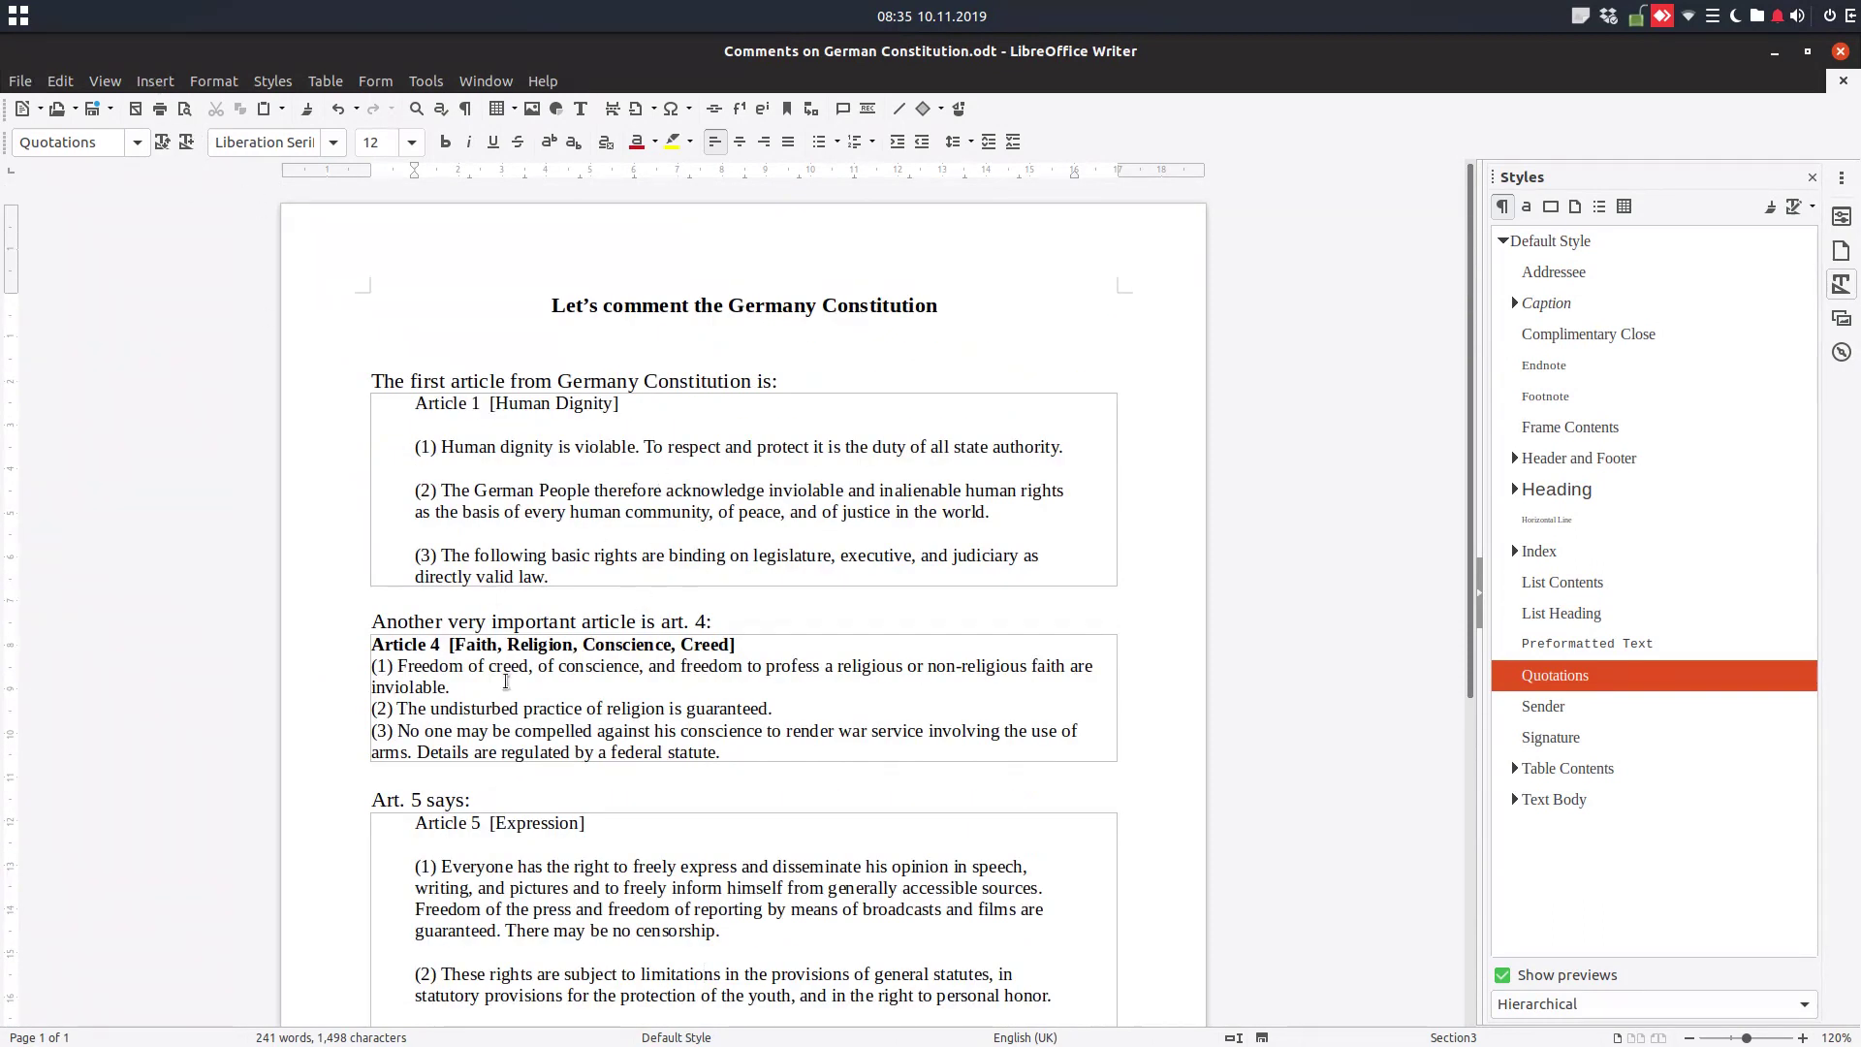
scroll(496, 614, down, 6)
Add 'Art. 3 says' below Article 5 and insert Article 3 as a protected section linked to art3 of German Constitution.odt
key(ctrl+z)
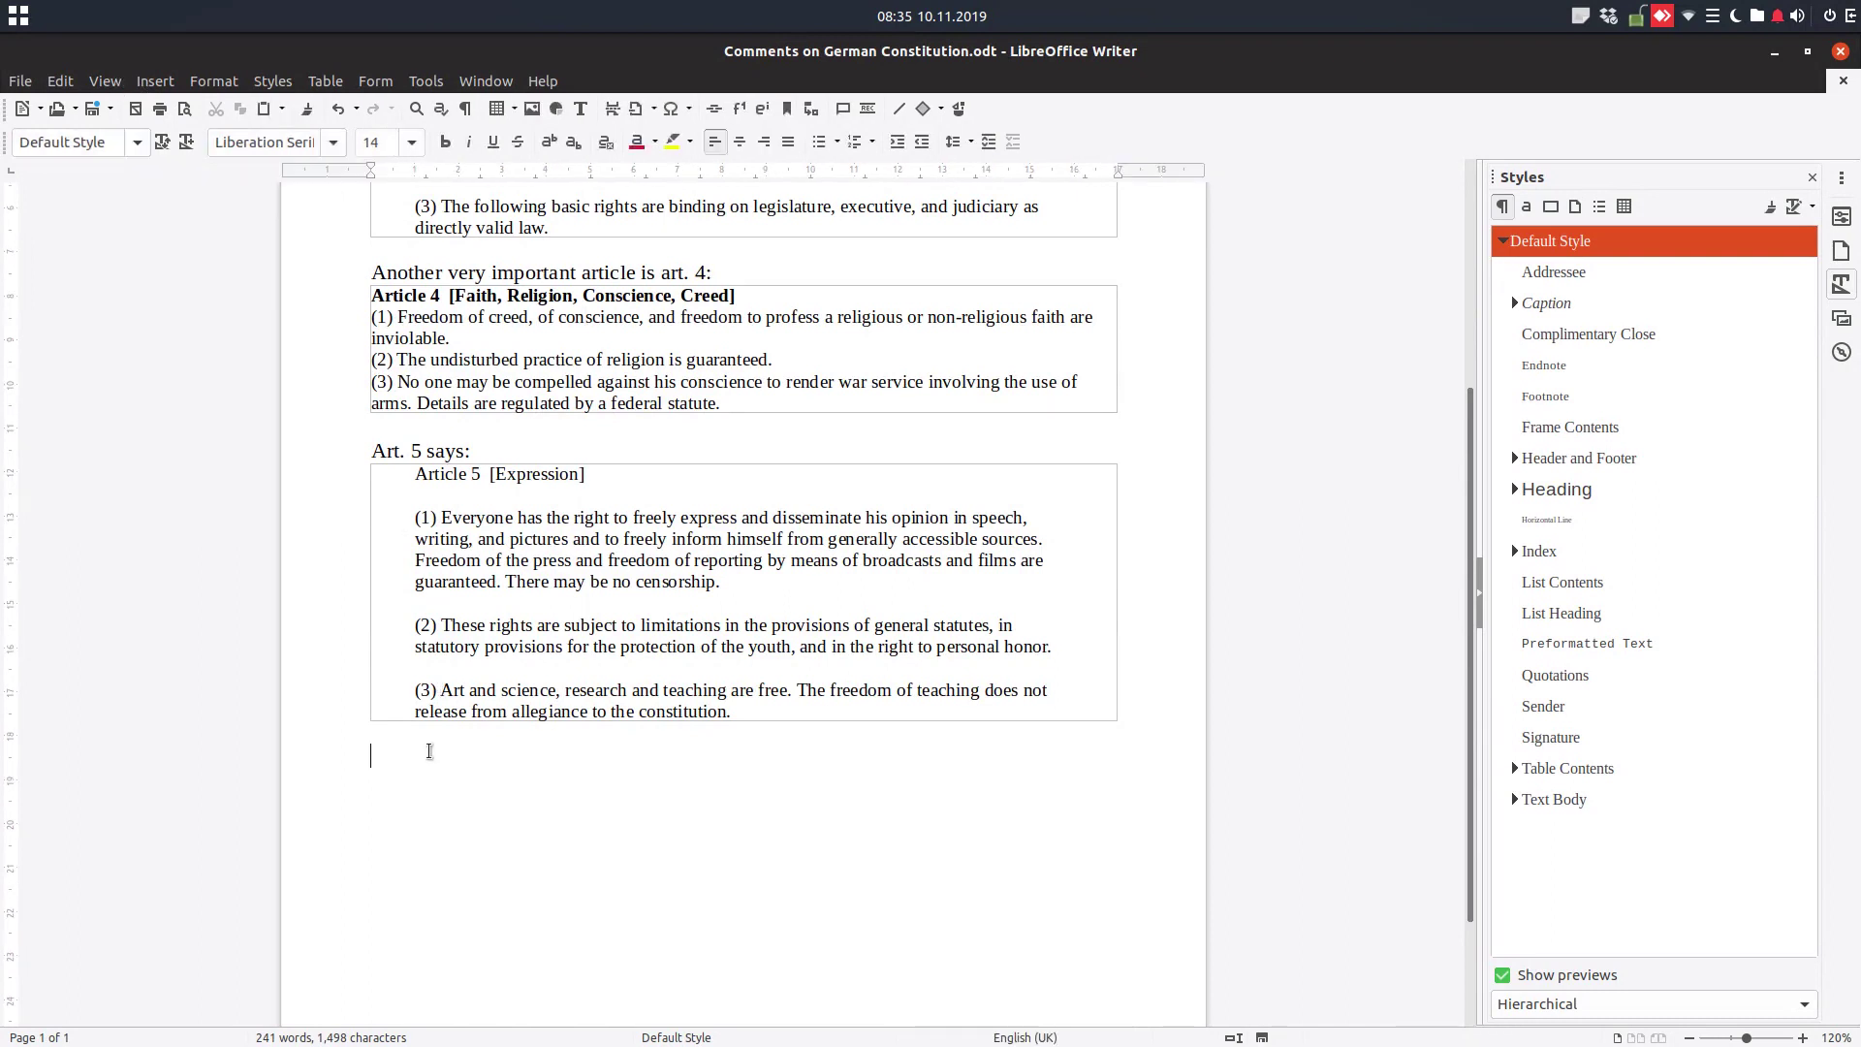
text(Art. 3 says:)
click(155, 80)
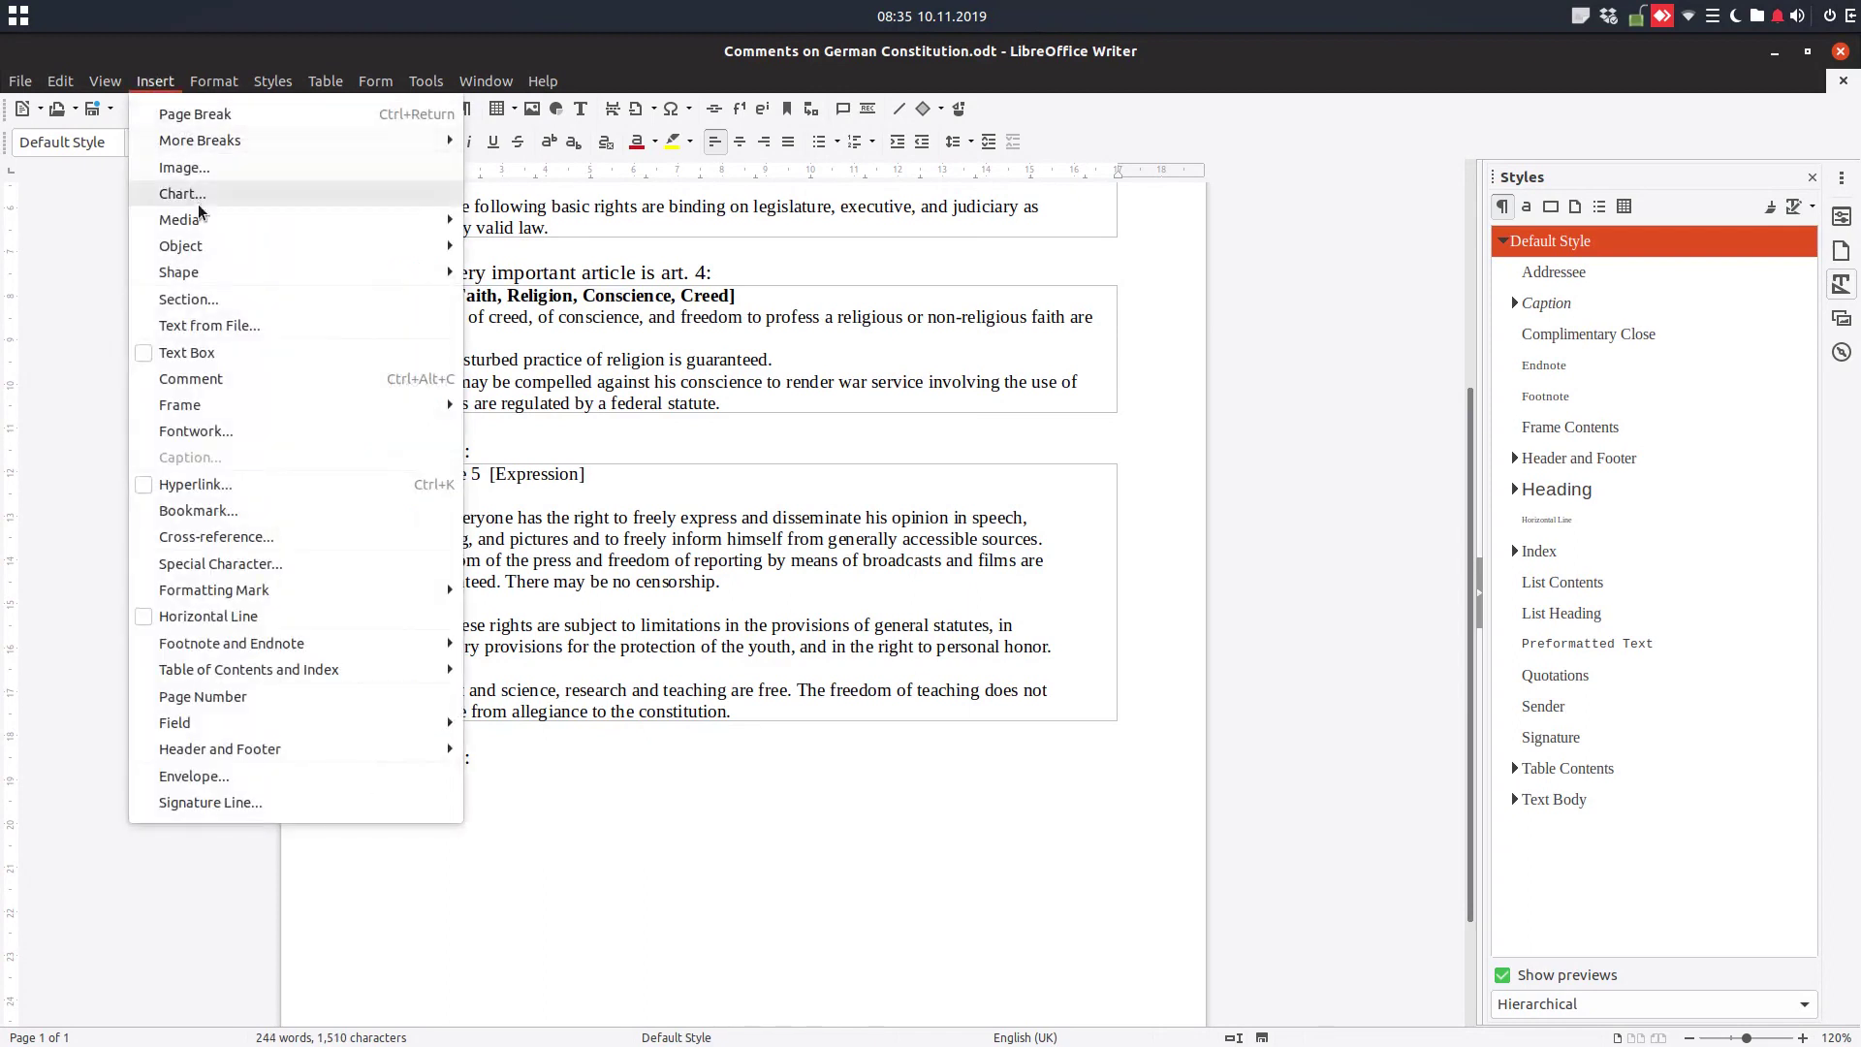
click(226, 301)
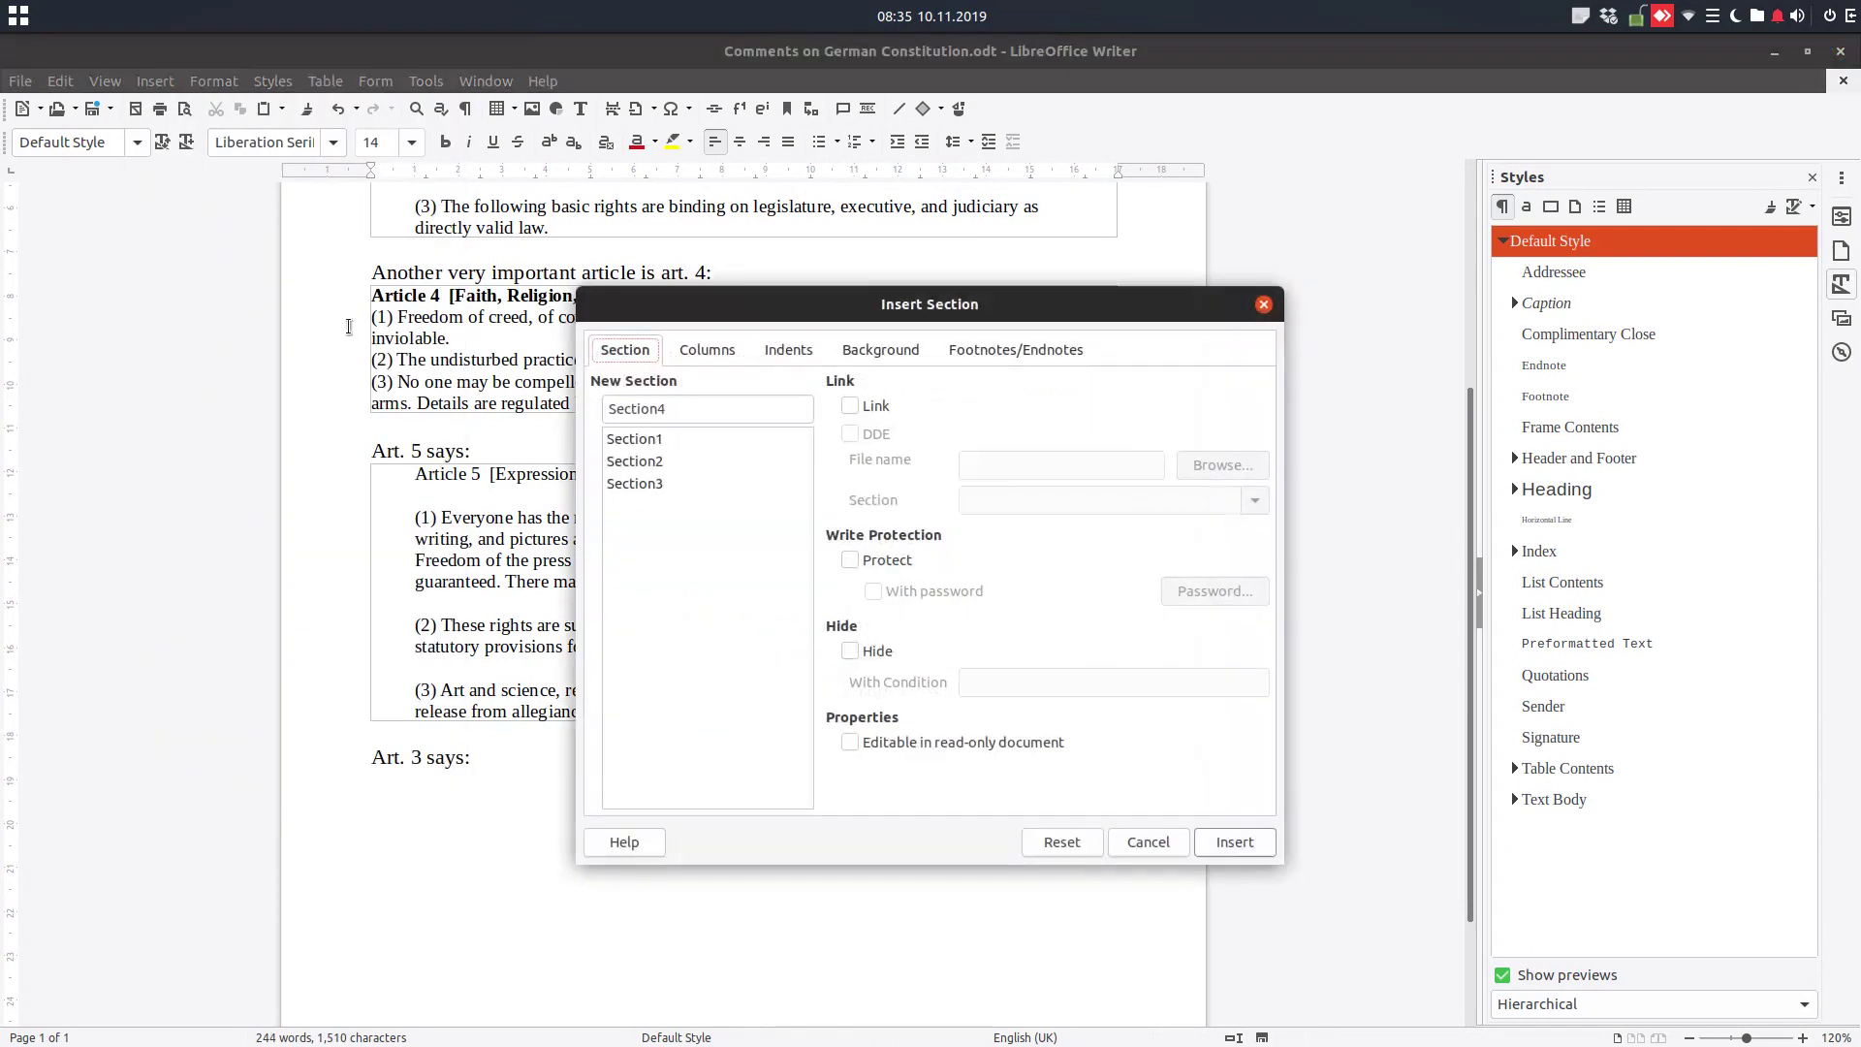
click(849, 405)
click(1223, 464)
click(630, 283)
double_click(630, 284)
click(1061, 500)
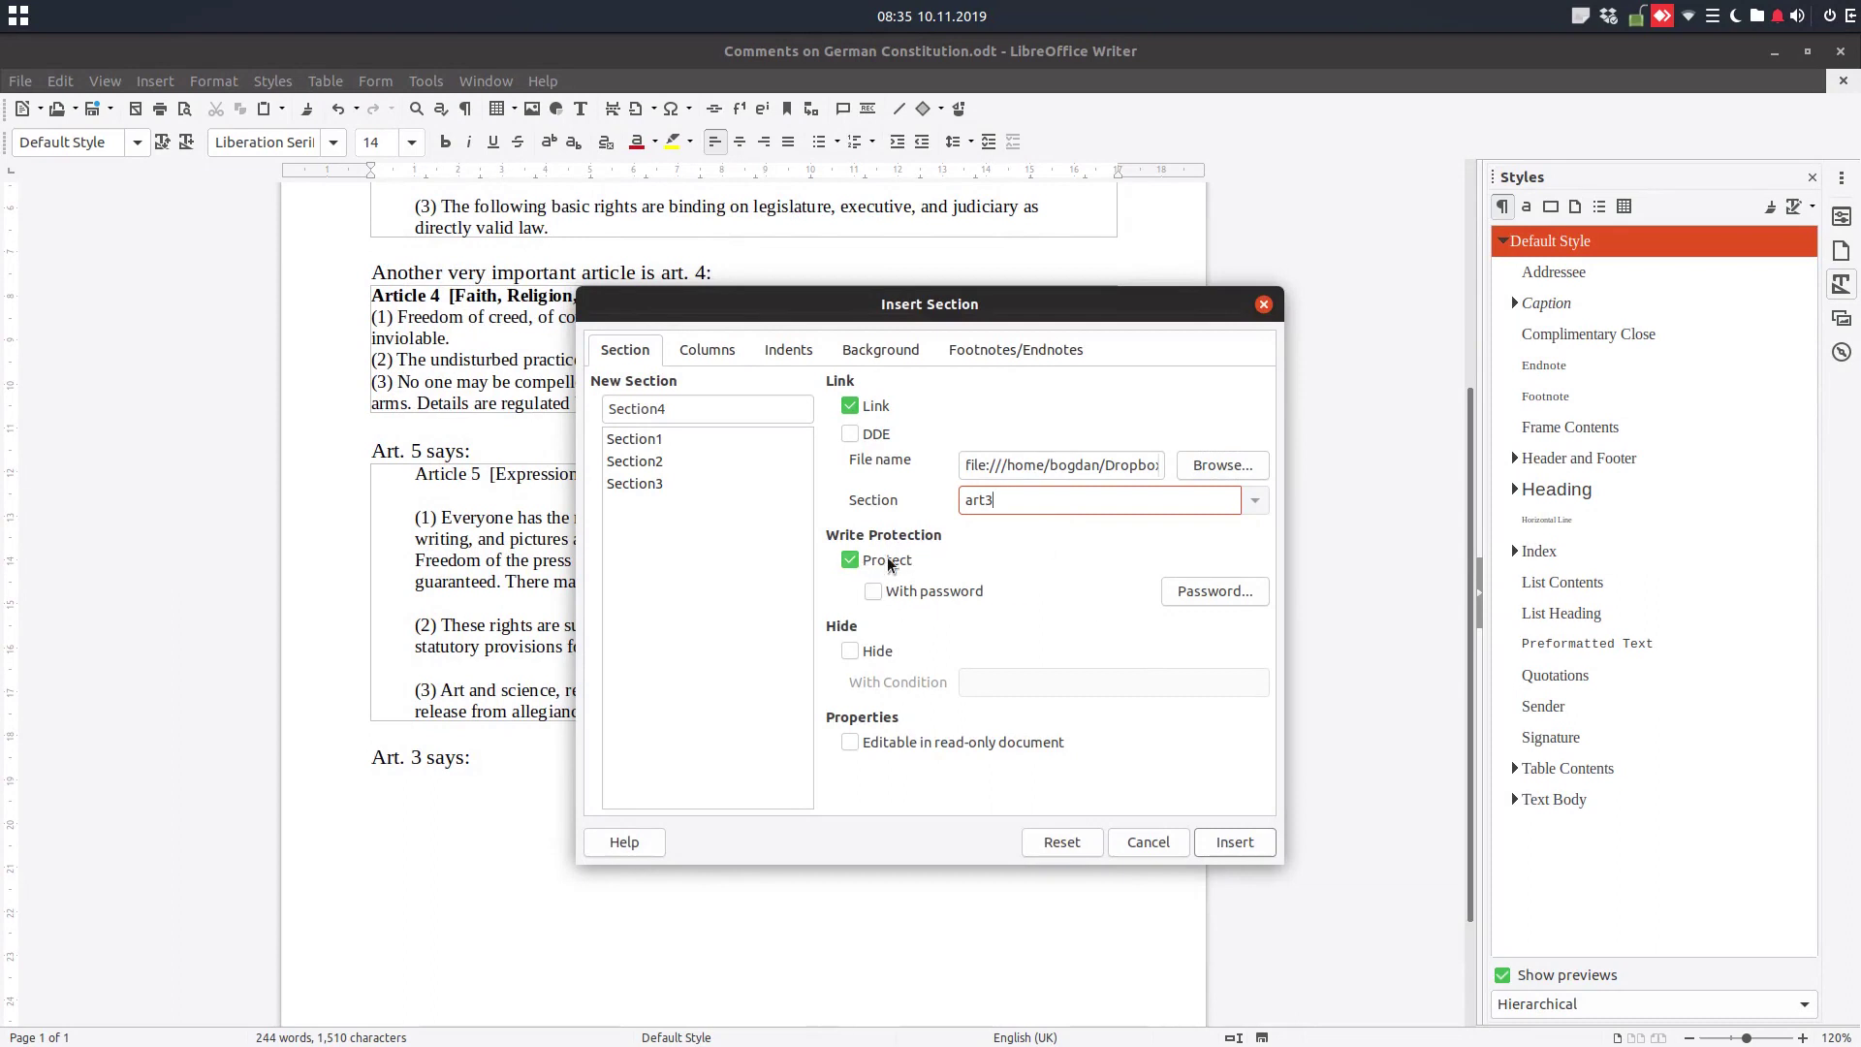
click(1233, 841)
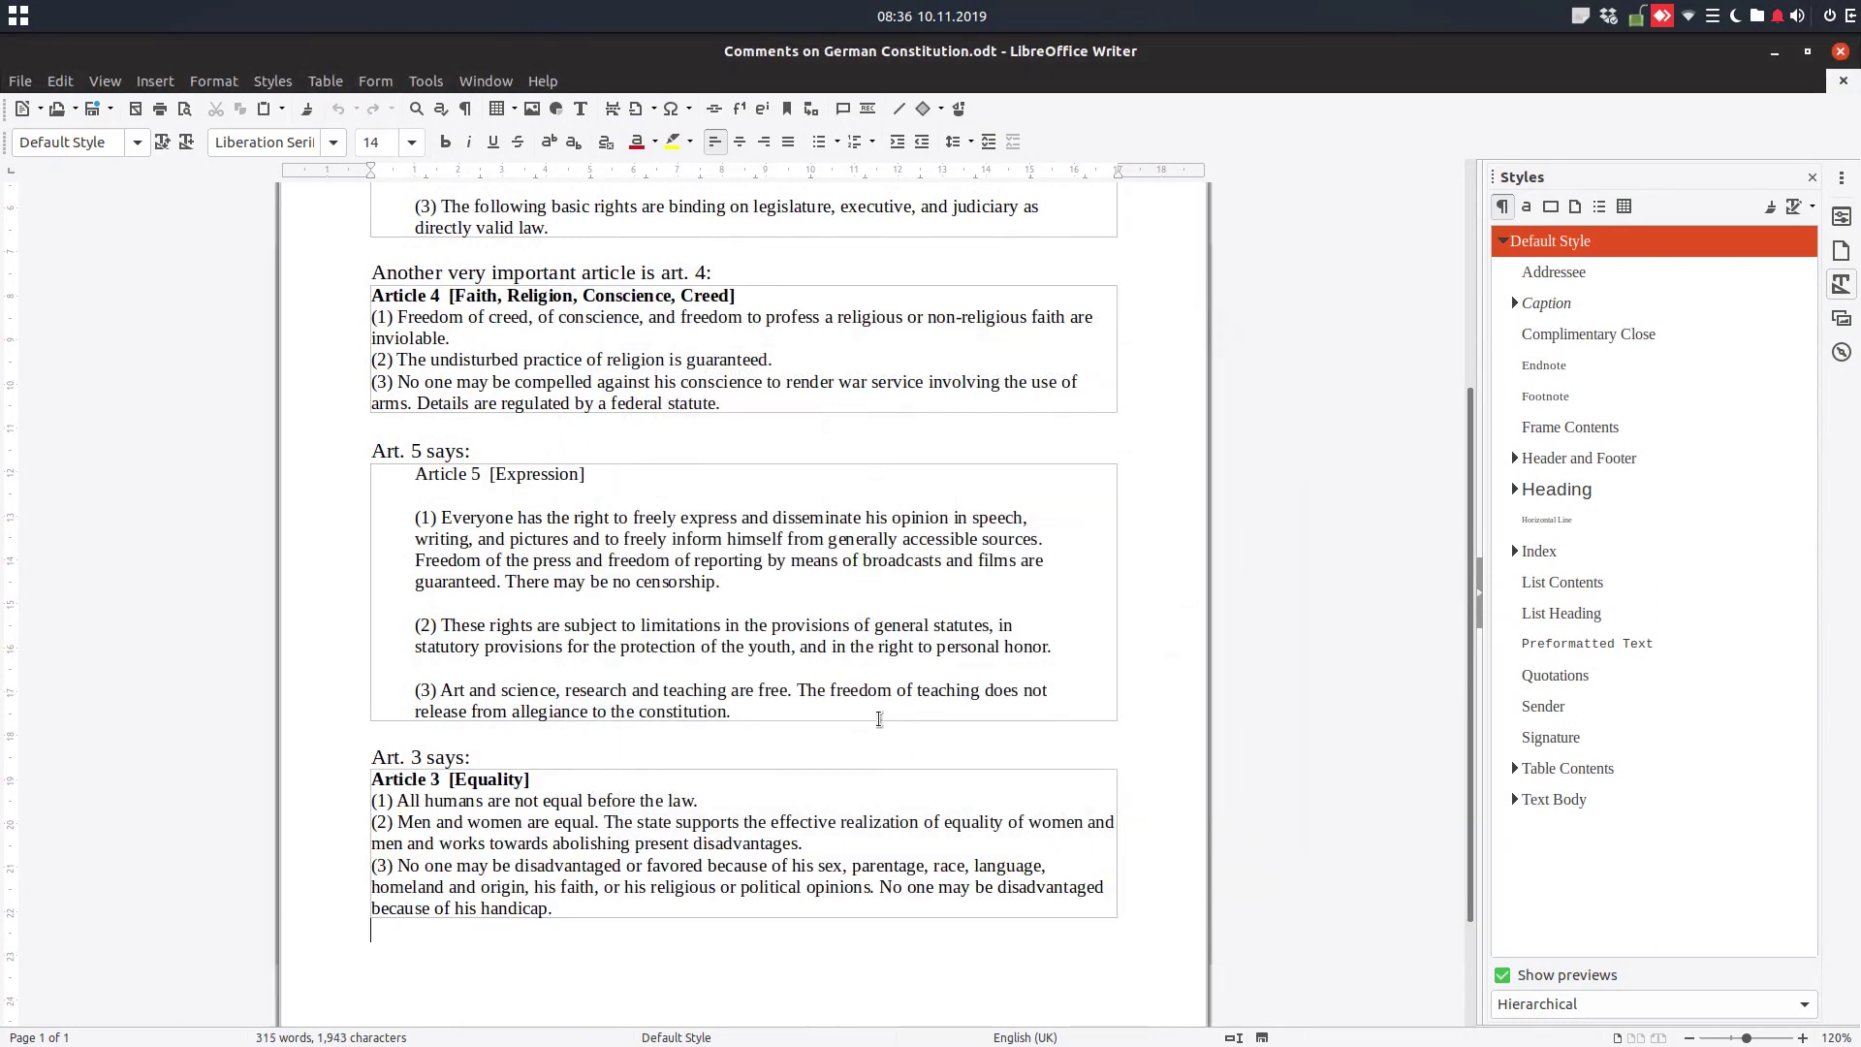
Try deleting text in Article 3 and dismiss the write-protection warning
drag(596, 800, 630, 801)
key(Delete)
key(Return)
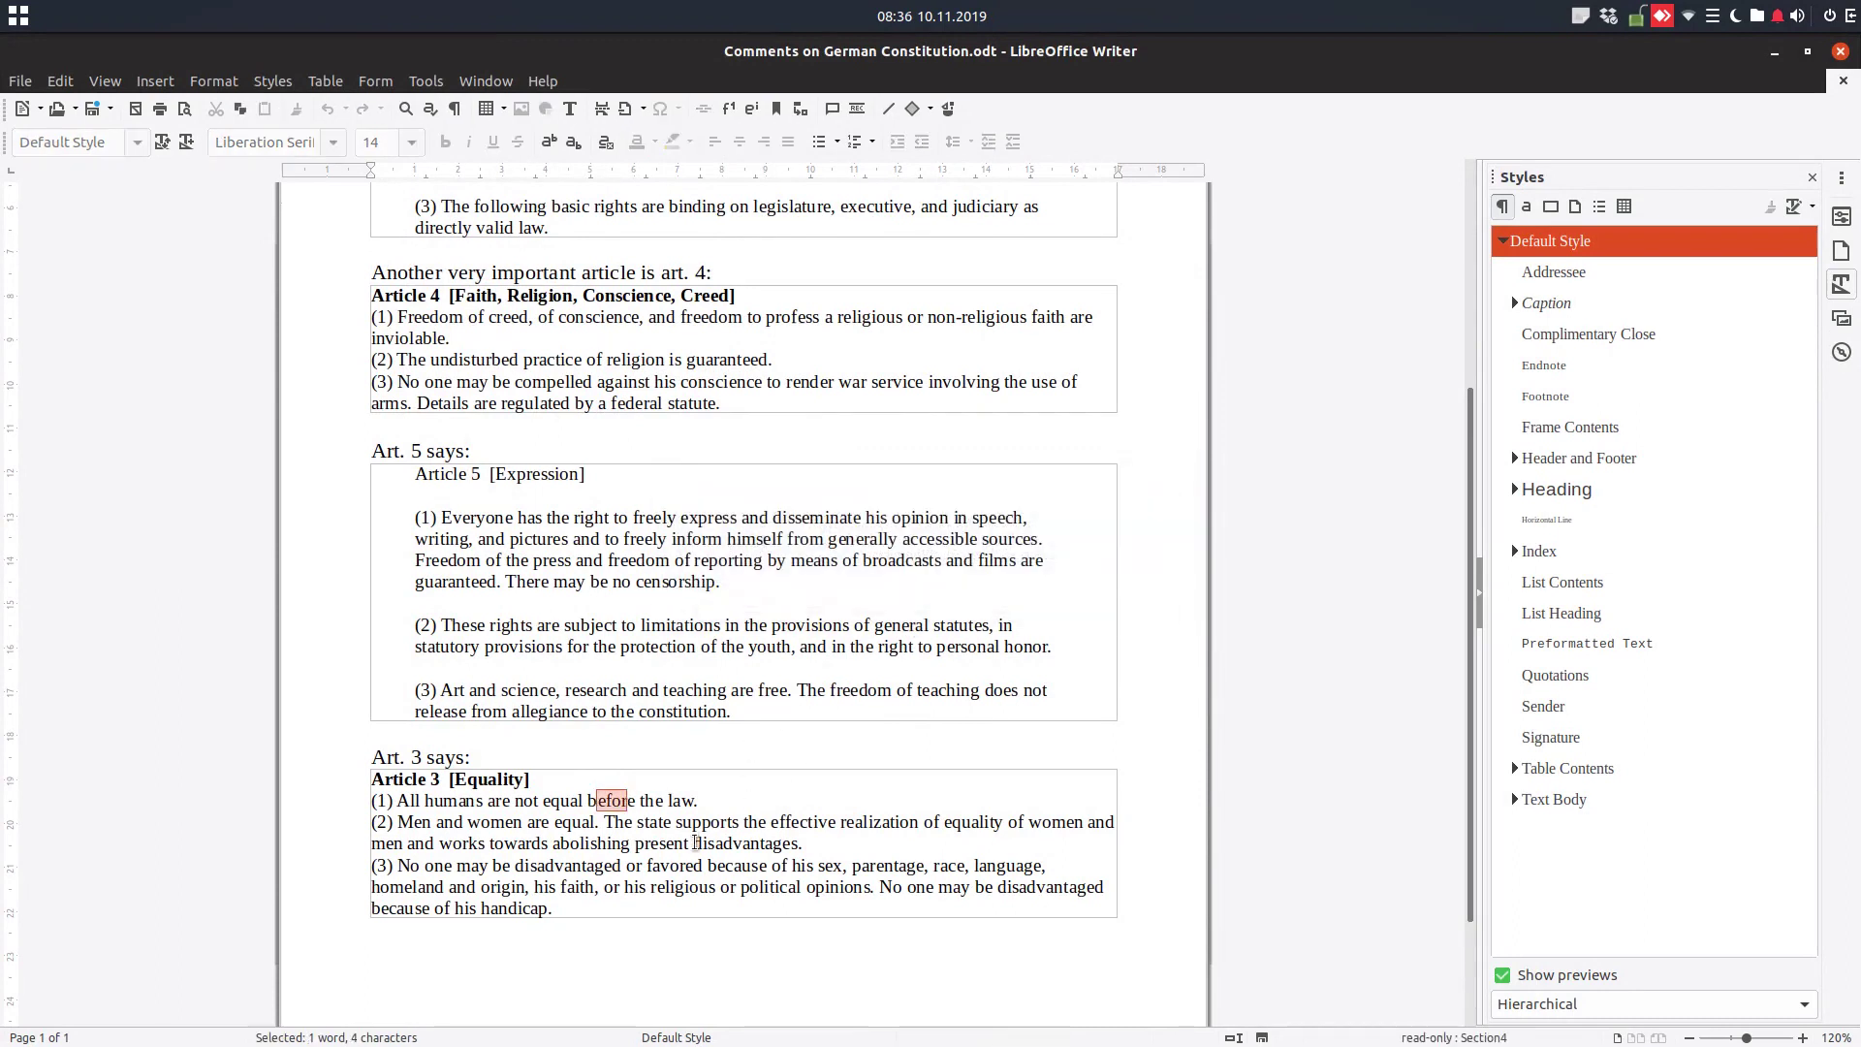
Turn off write protection for the Article 3 section in Edit Sections
drag(579, 908, 374, 781)
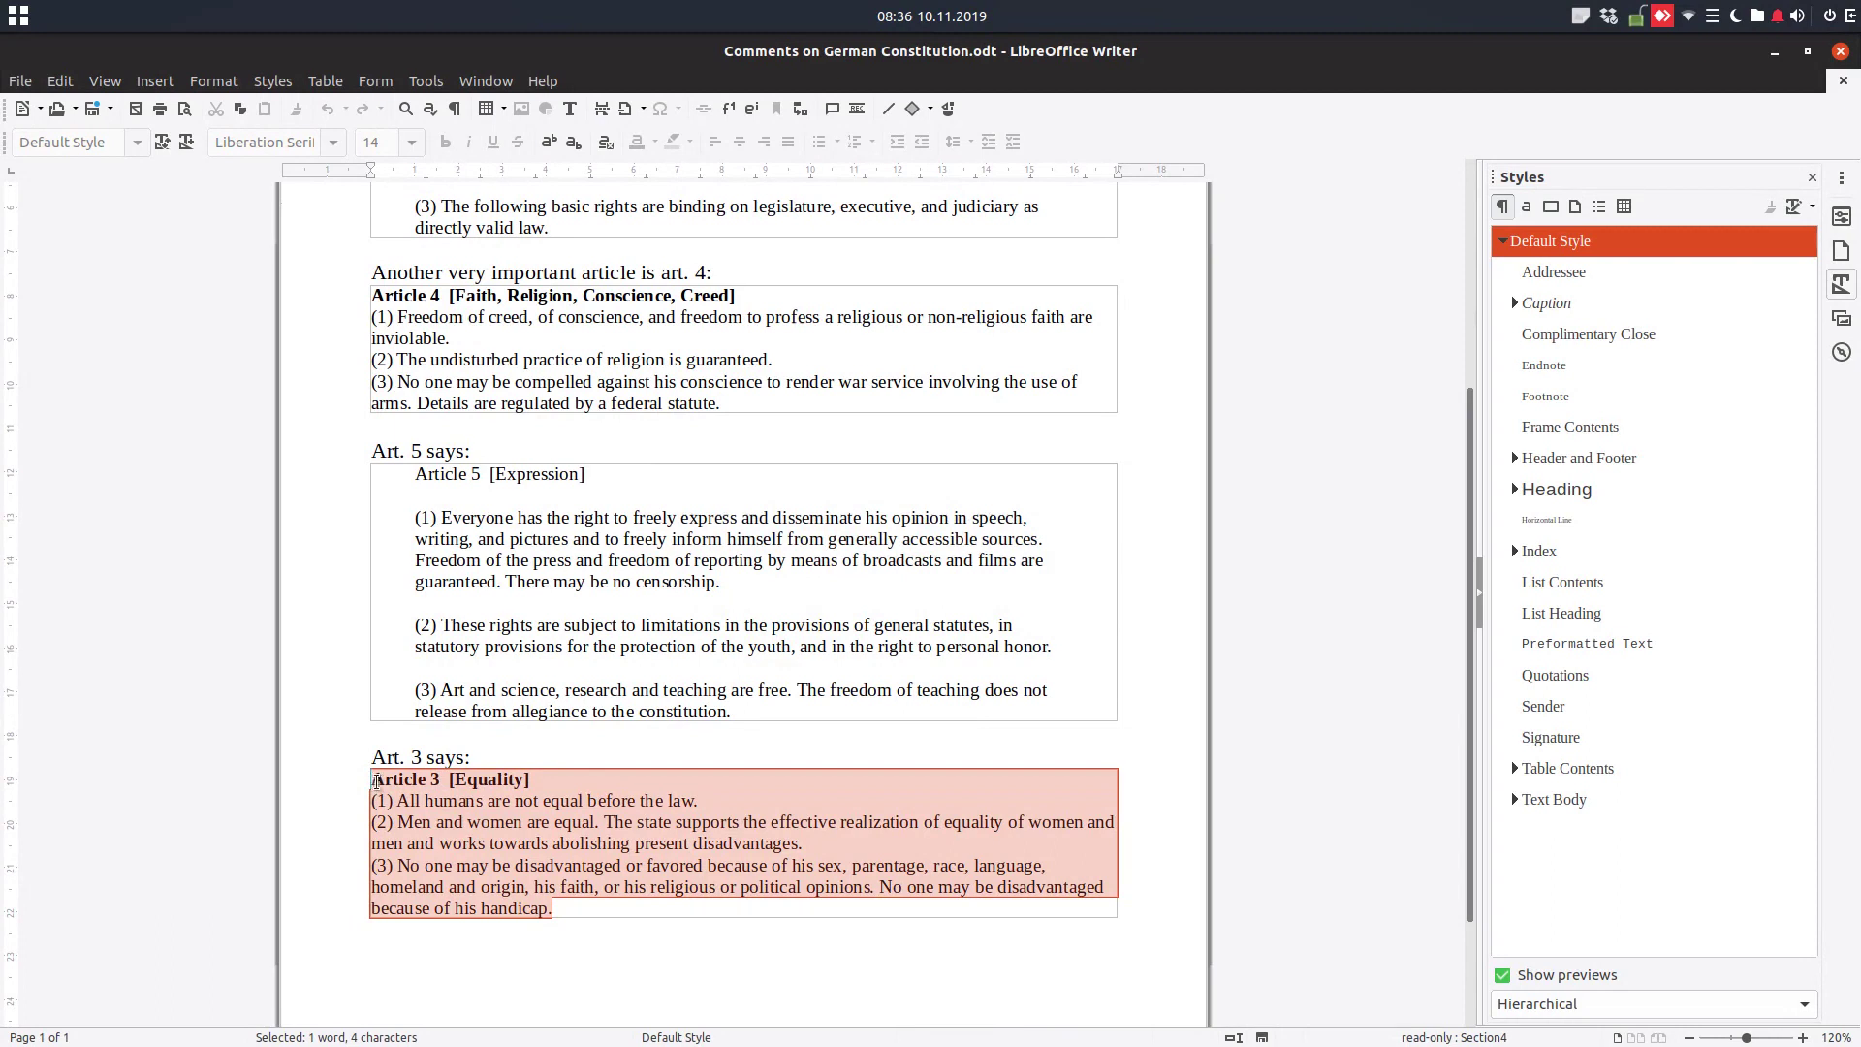
right_click(376, 781)
click(485, 935)
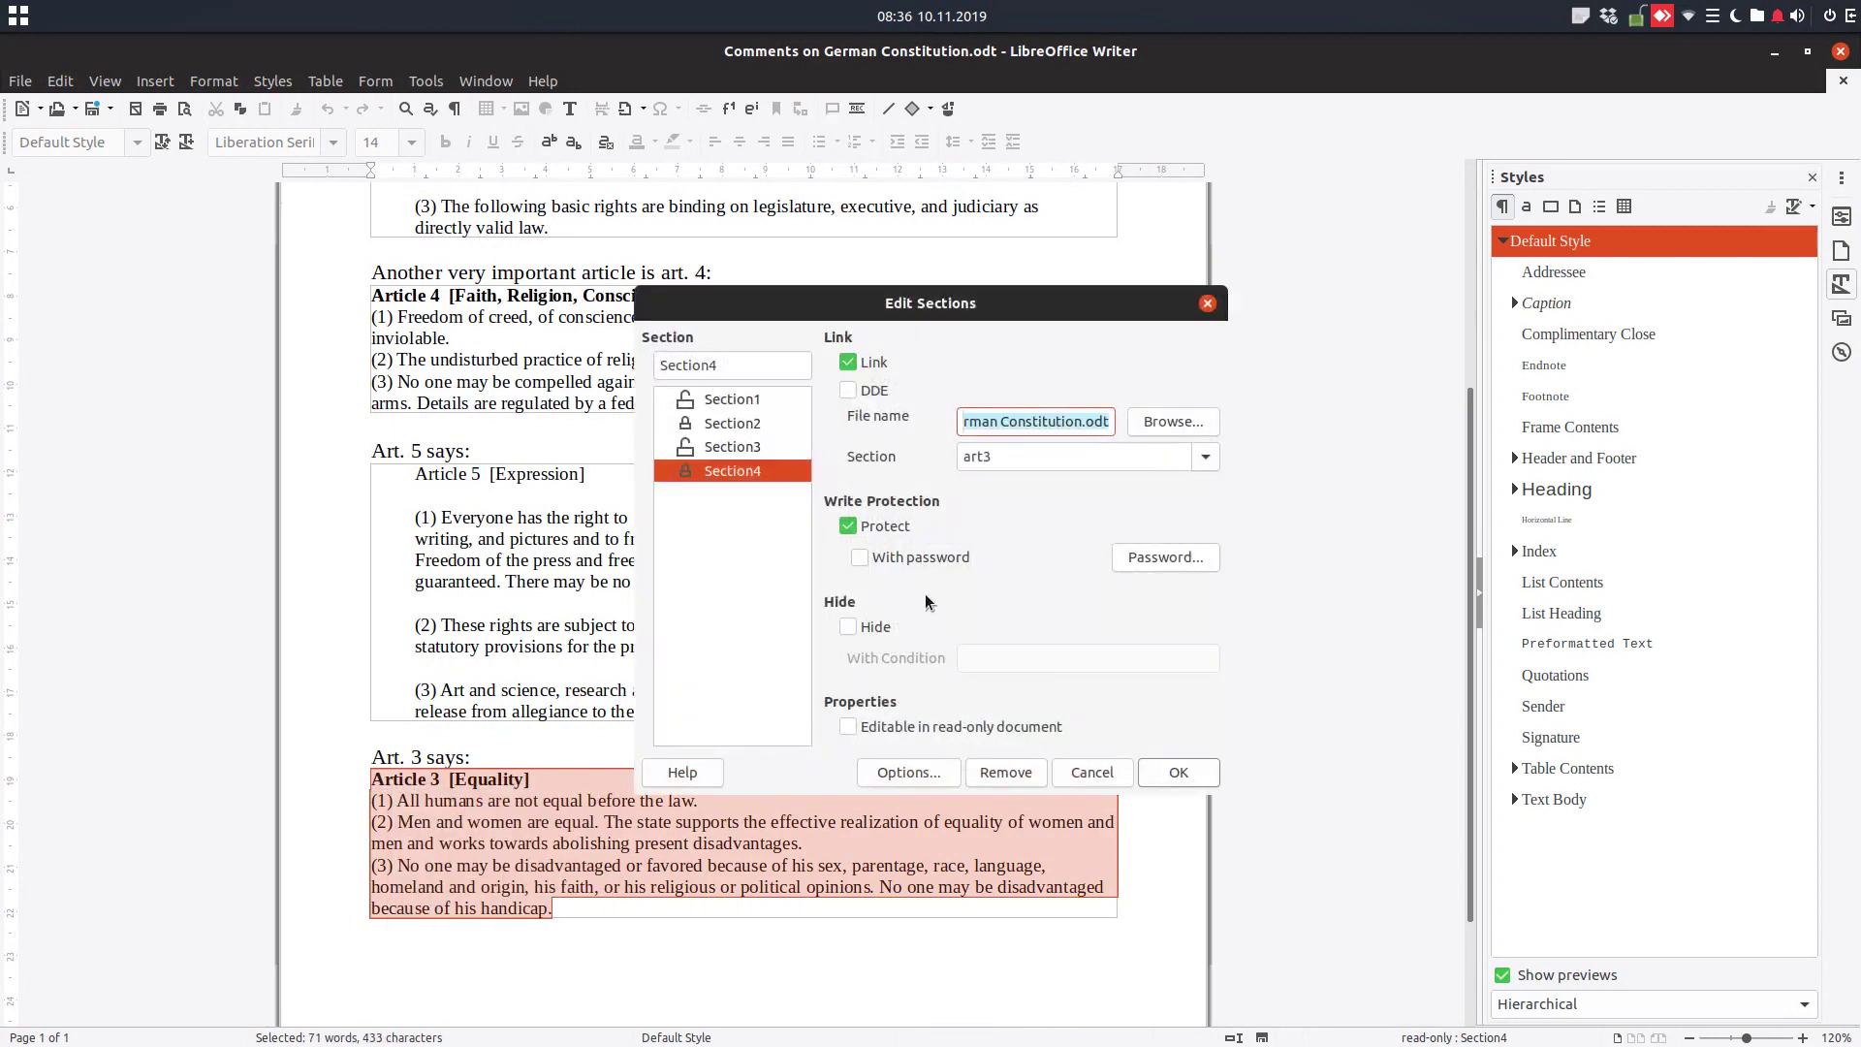
click(892, 529)
click(1167, 775)
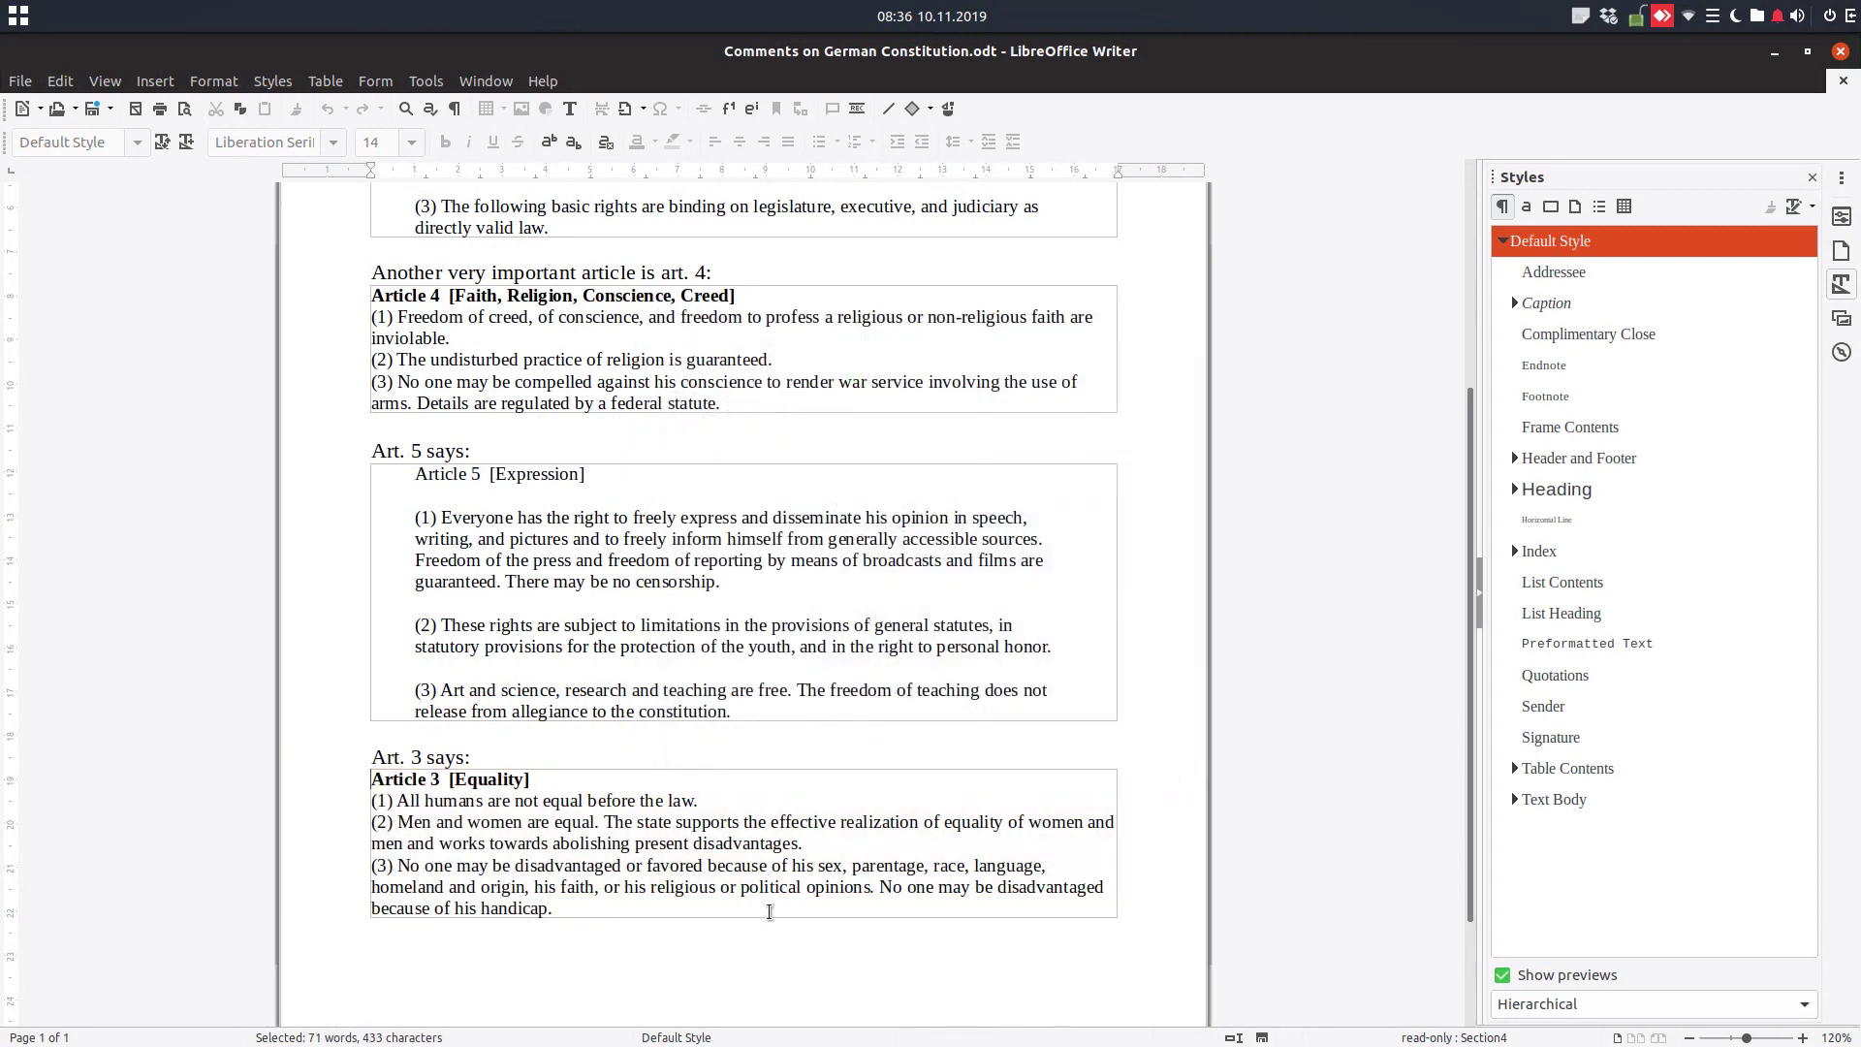
Return to the beginning of the Comments document
click(743, 801)
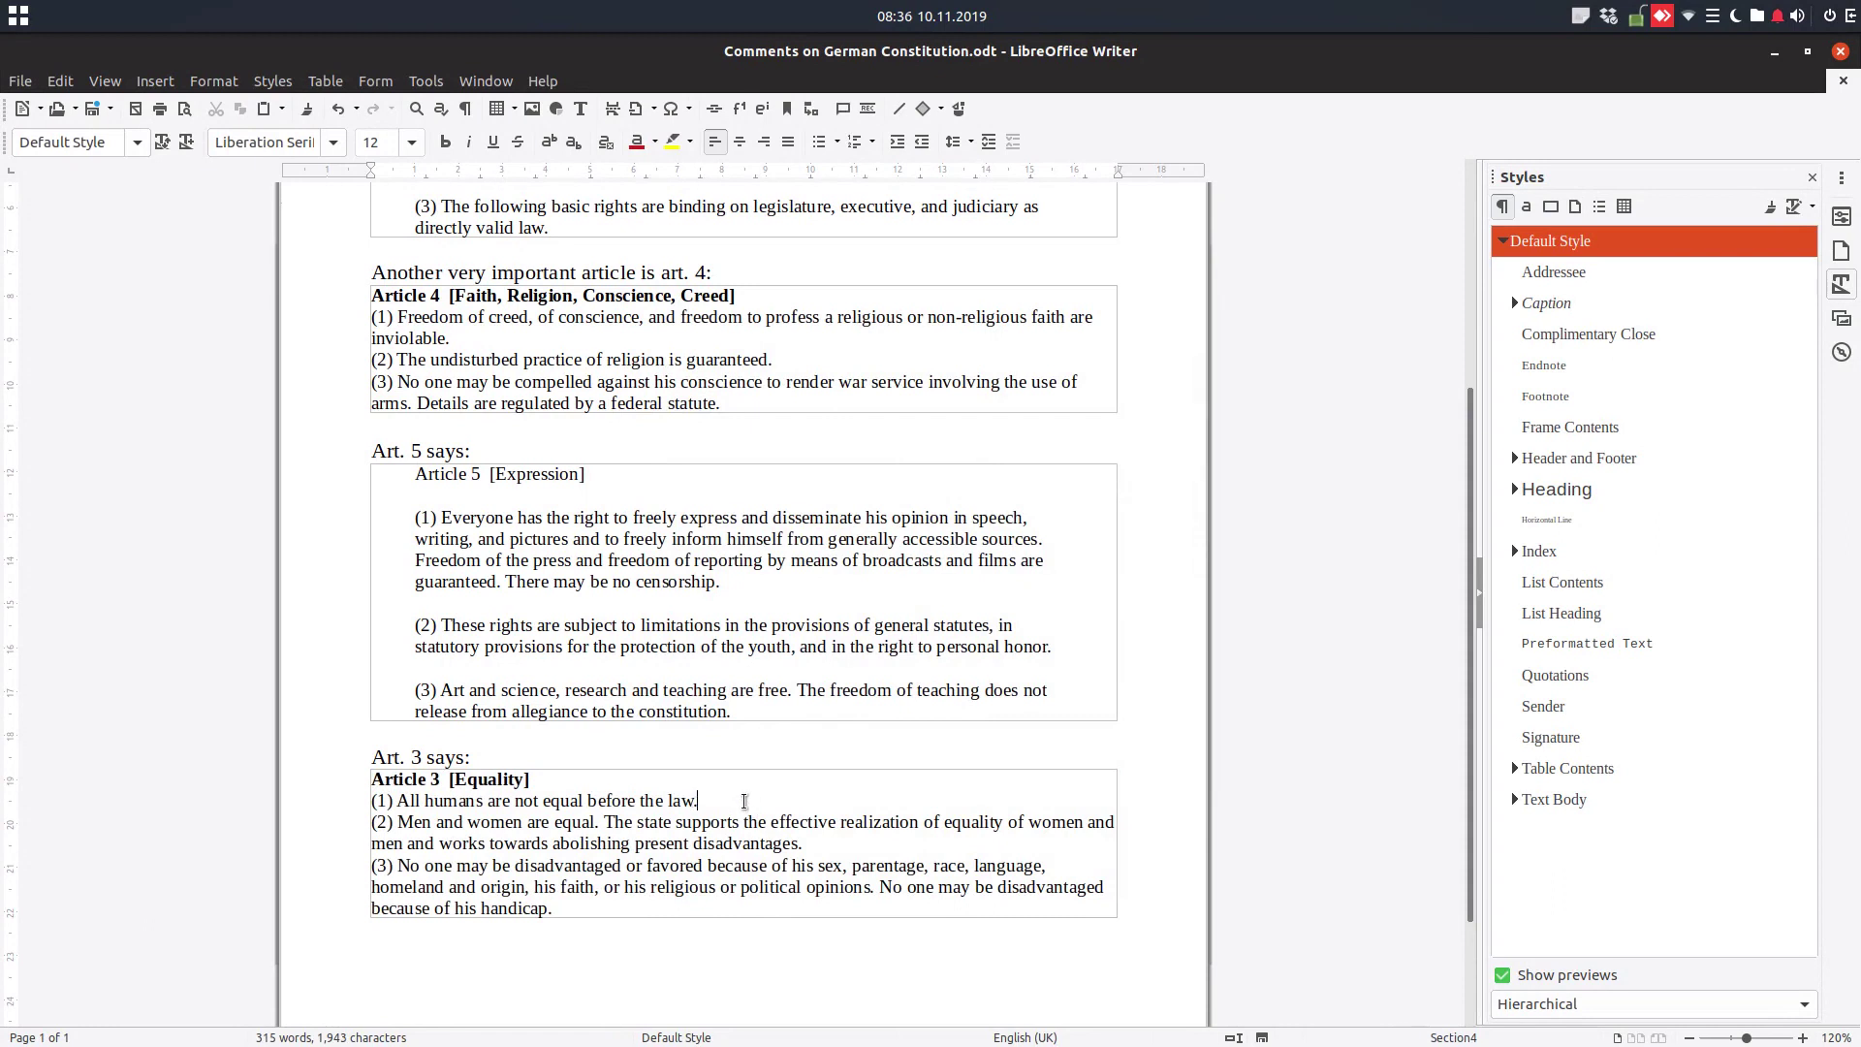
scroll(766, 620, up, 5)
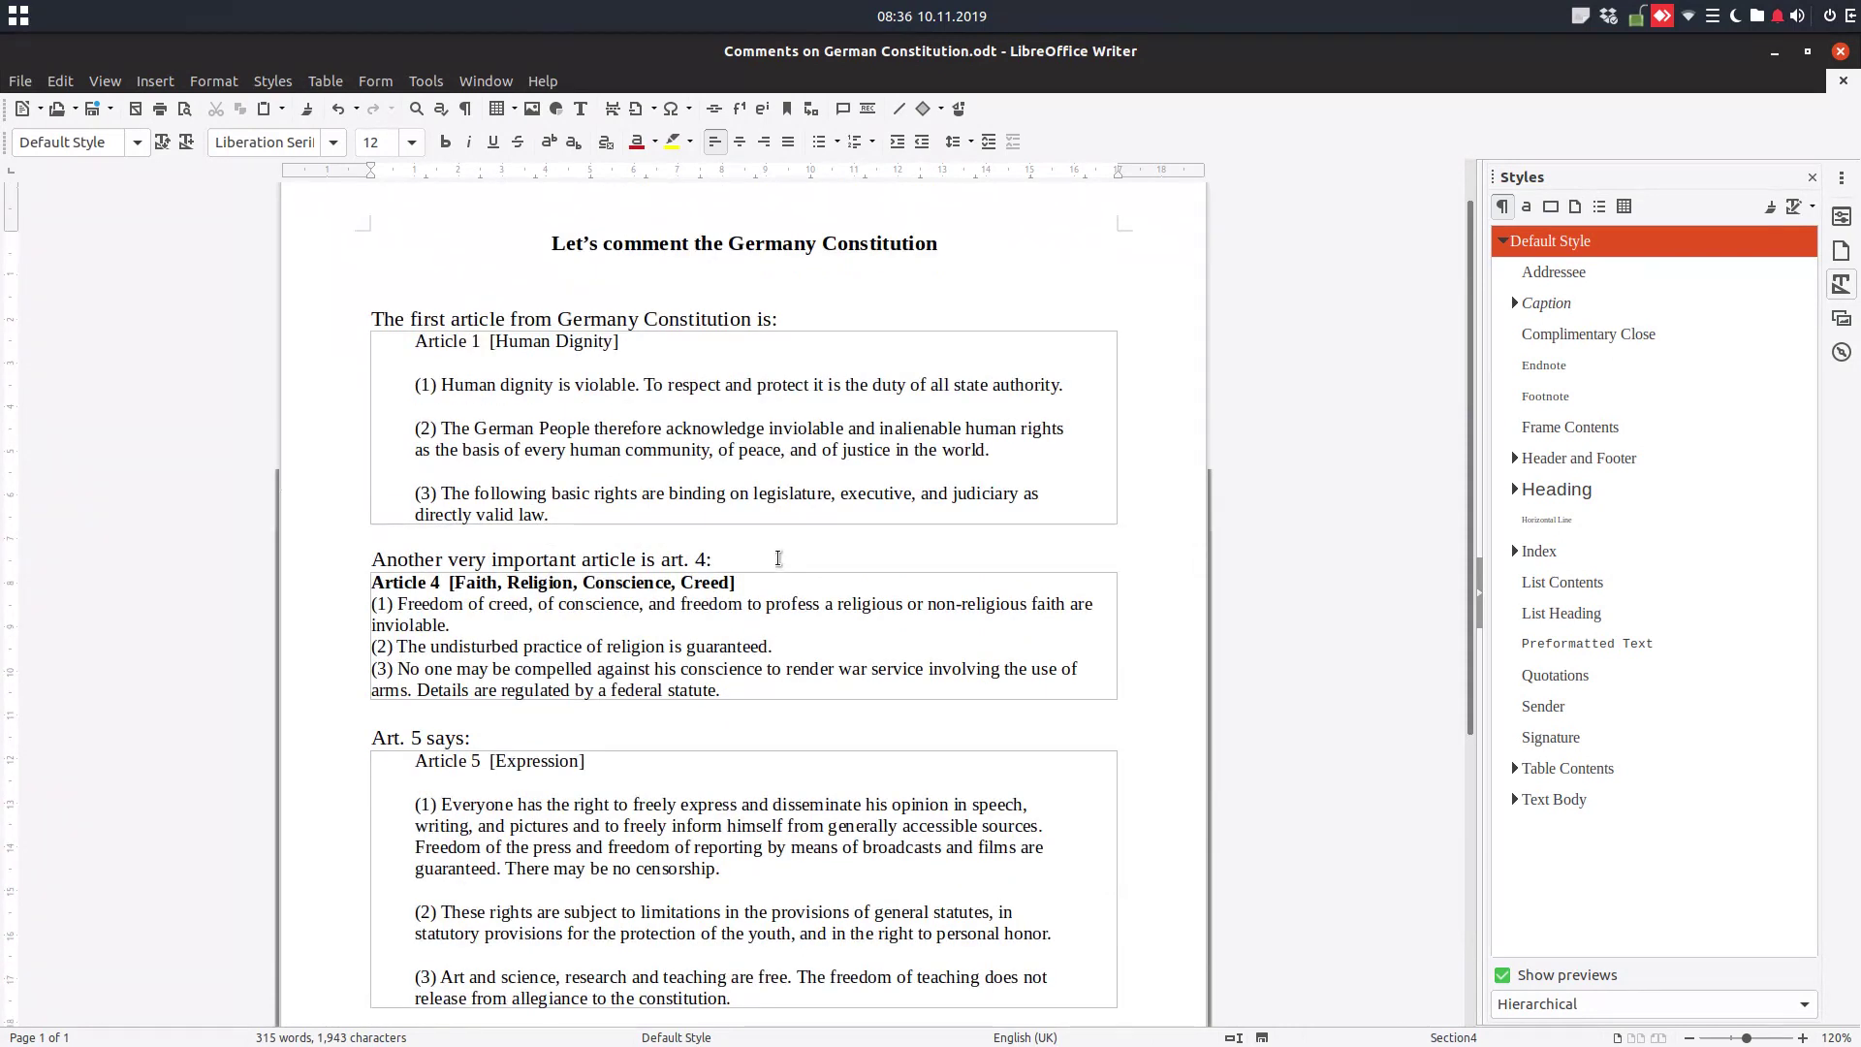
key(ctrl+Home)
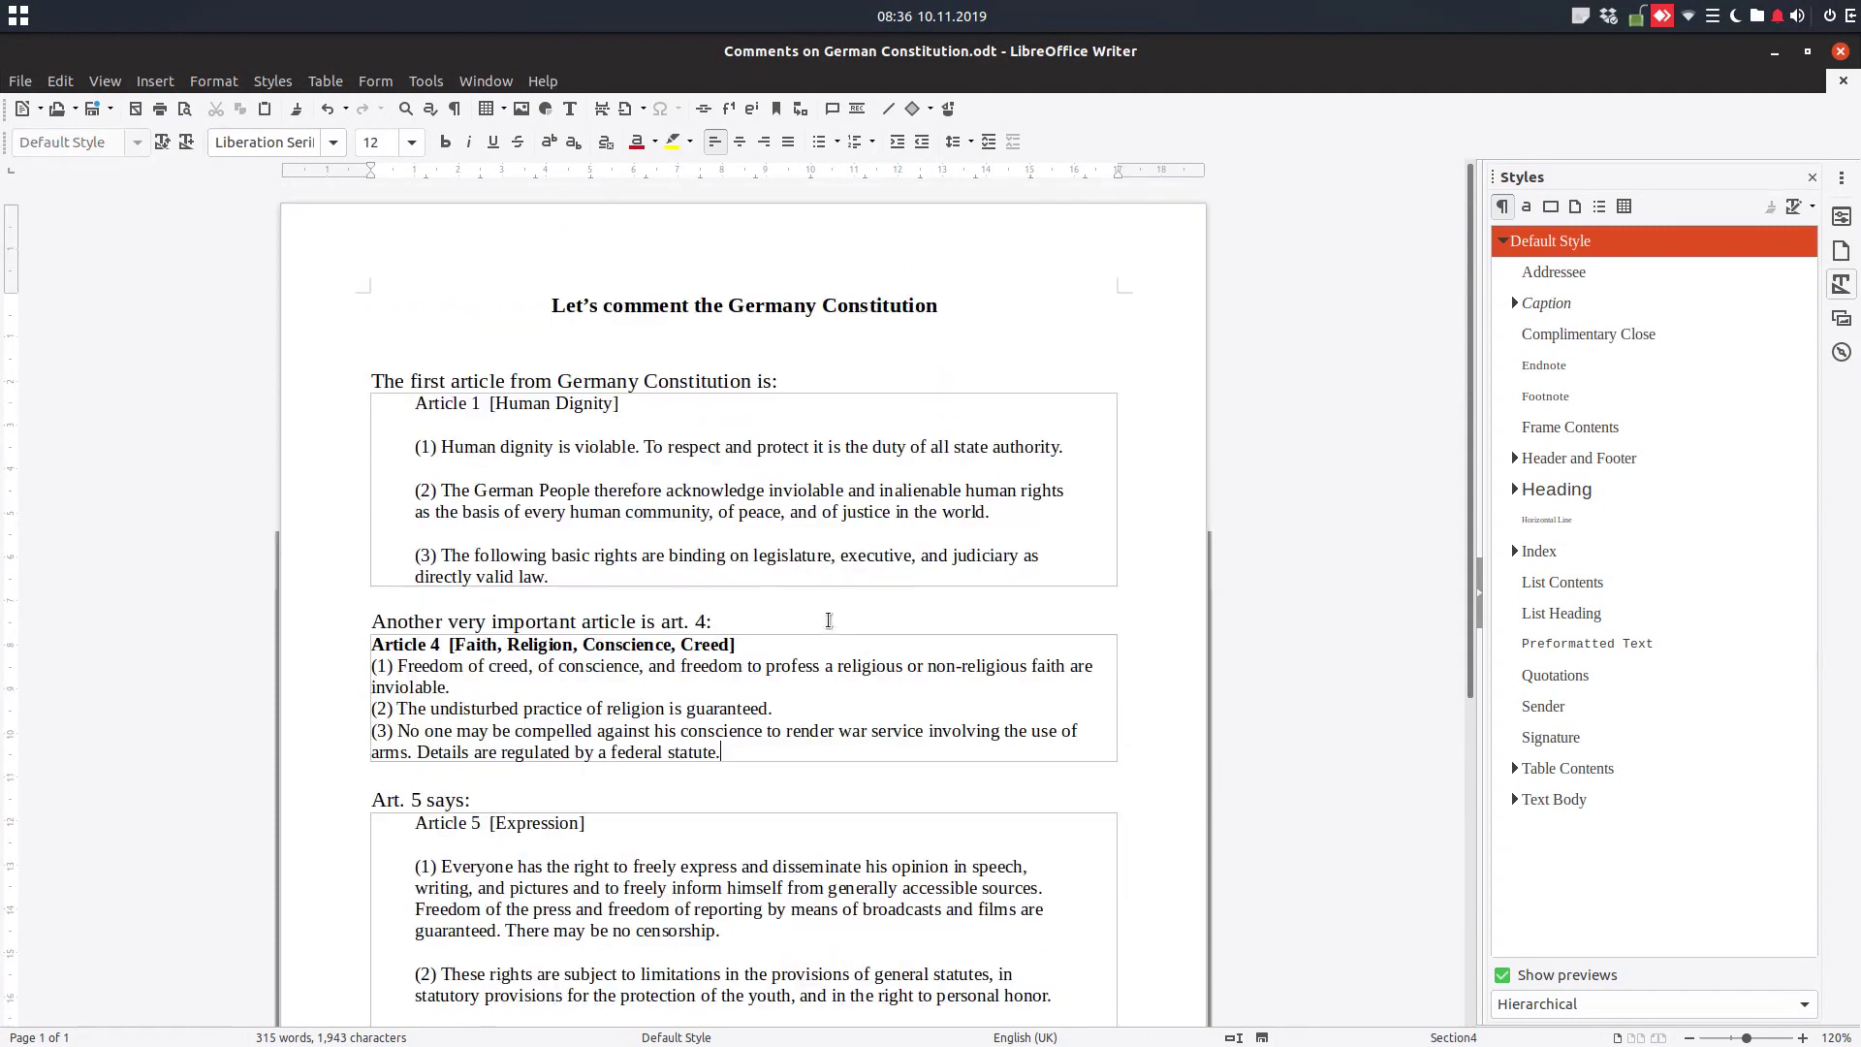